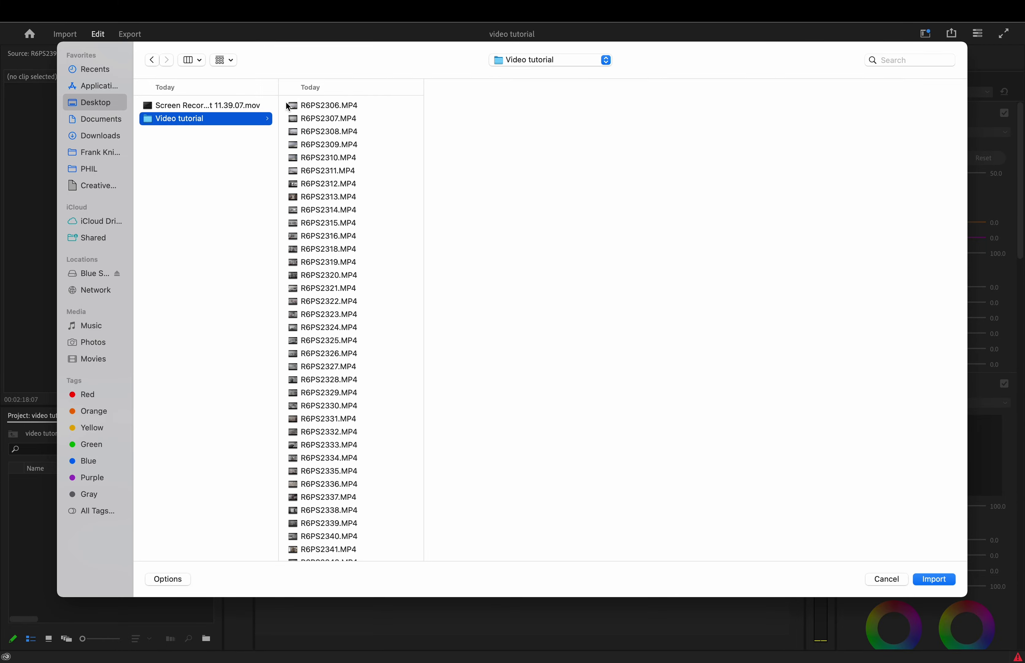
Step: Import all the MP4 clips from the Video tutorial folder into the project
left_click(309, 105)
scroll(351, 360, "down", 10)
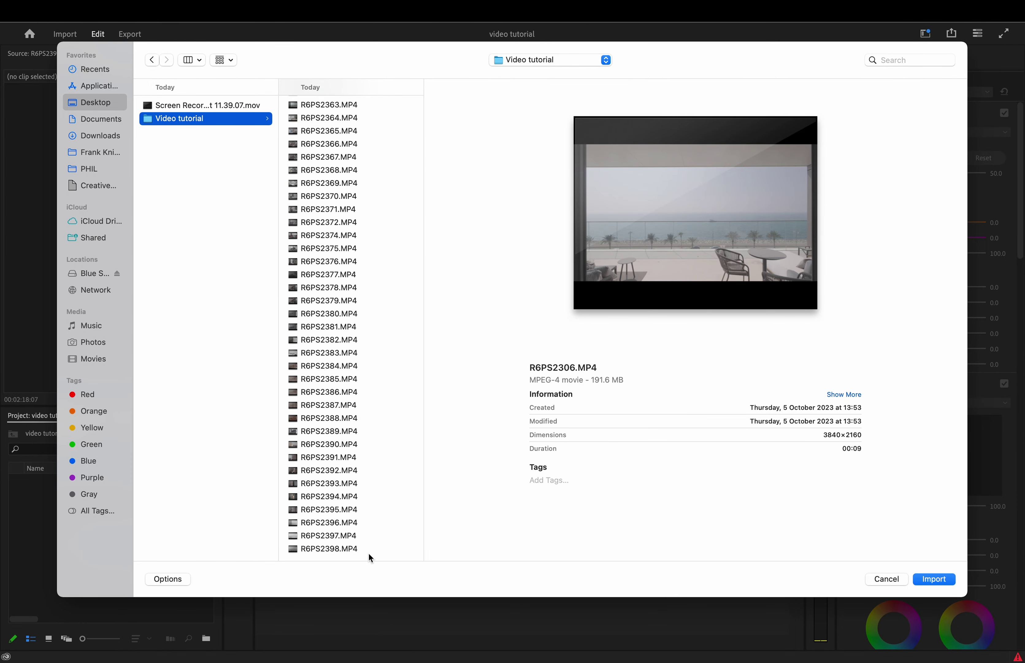
left_click(371, 555)
key("super+a")
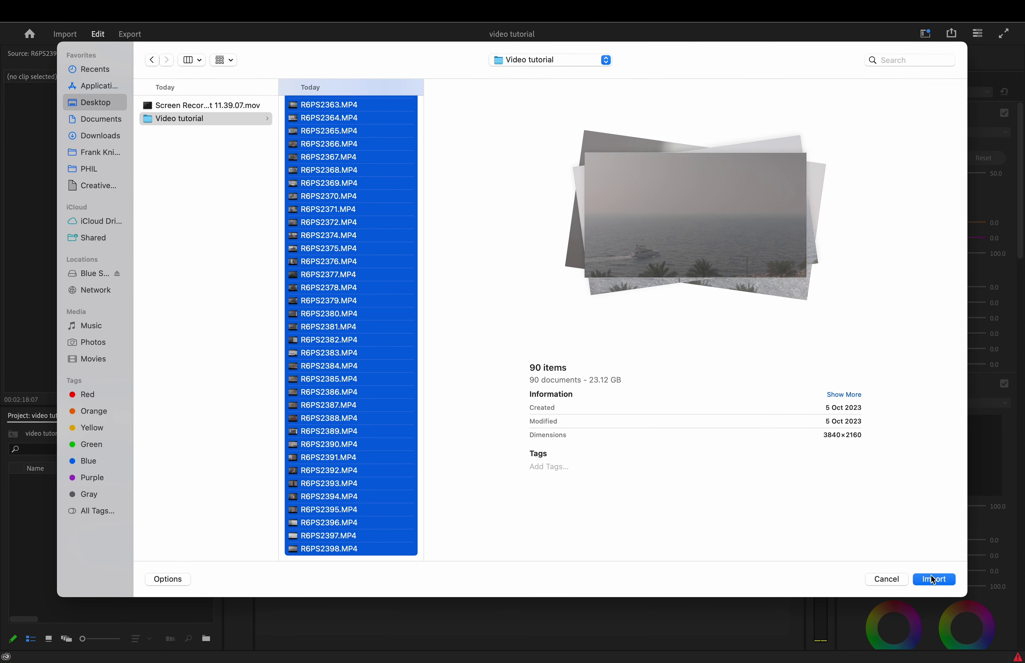
left_click(933, 579)
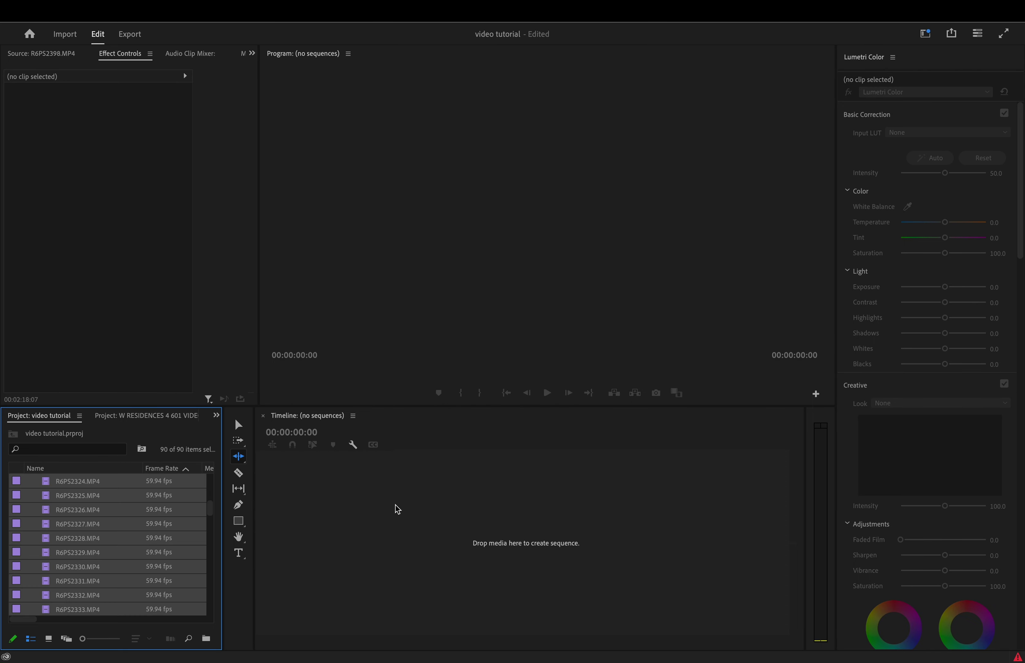
Step: Interpret all the imported clips at an assumed frame rate of 30 fps
right_click(127, 500)
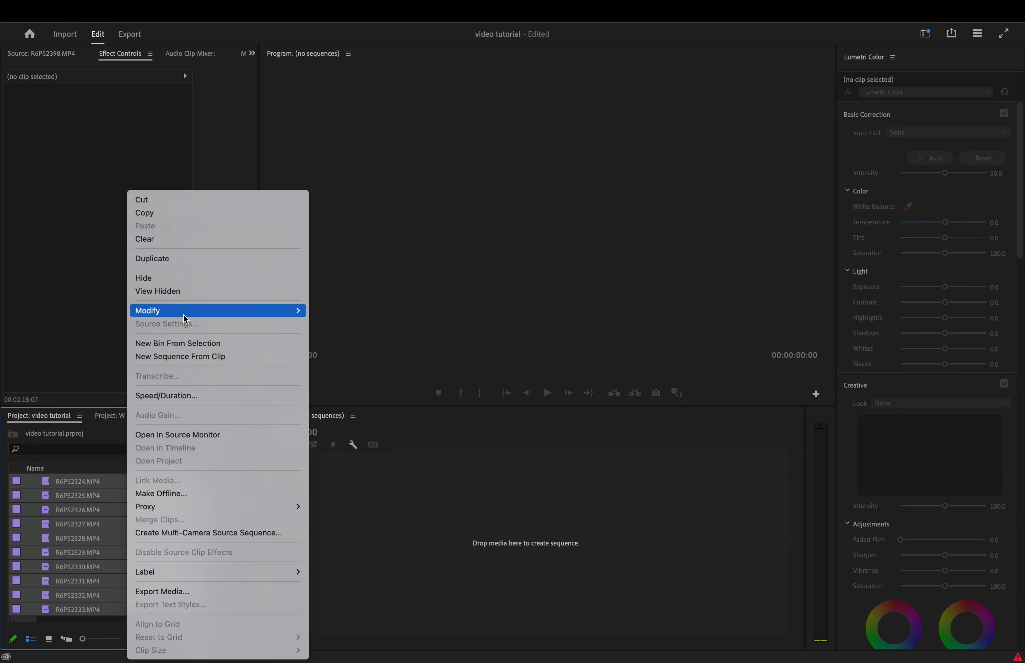
mouse_move(186, 316)
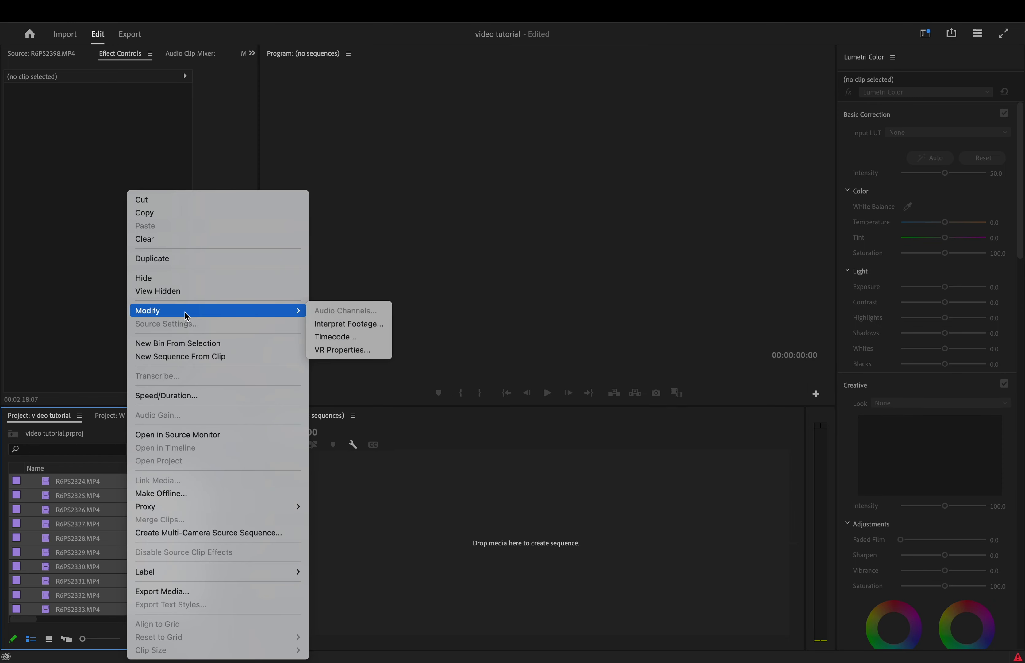
left_click(352, 325)
left_click(338, 149)
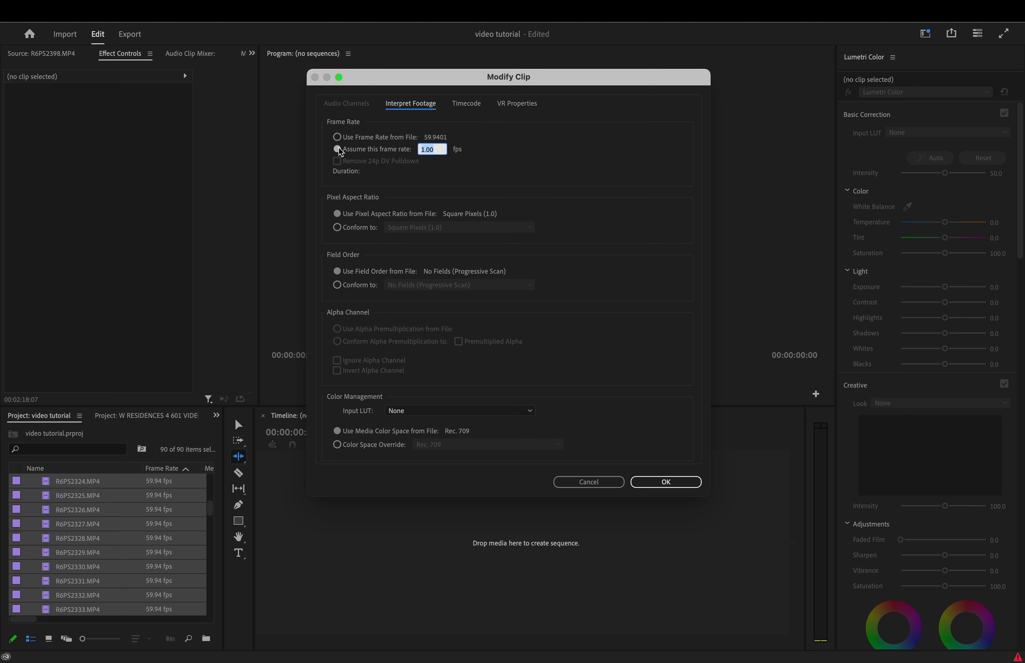
type("30")
left_click(663, 482)
Step: Open R6PS2306.MP4 in the Source Monitor, widen the monitor to about twice its width, and view the clip's last frame
scroll(109, 488, "up", 6)
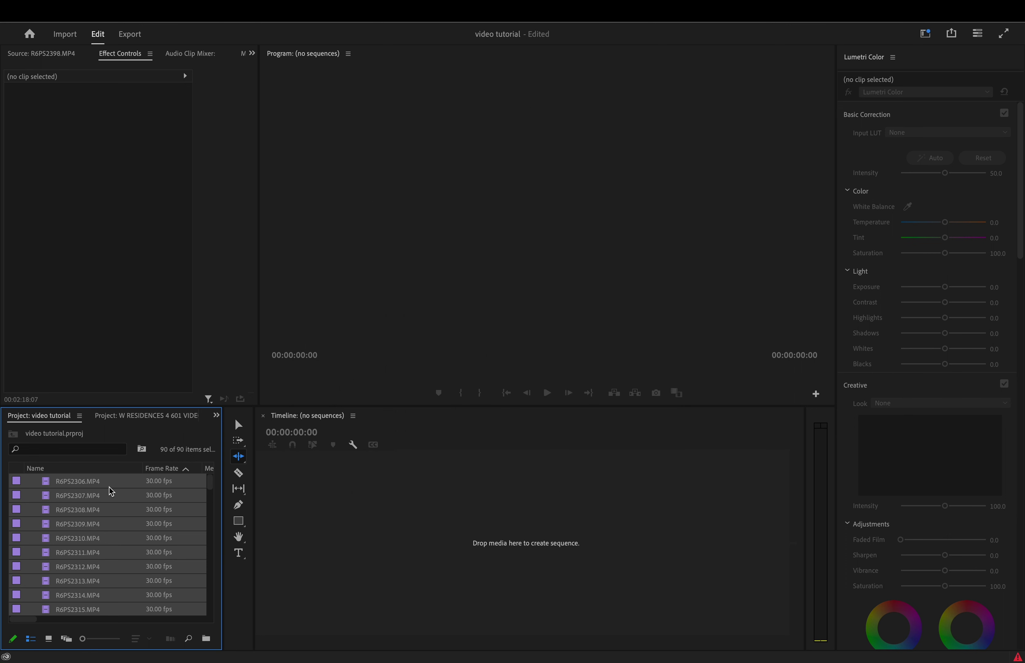
double_click(120, 486)
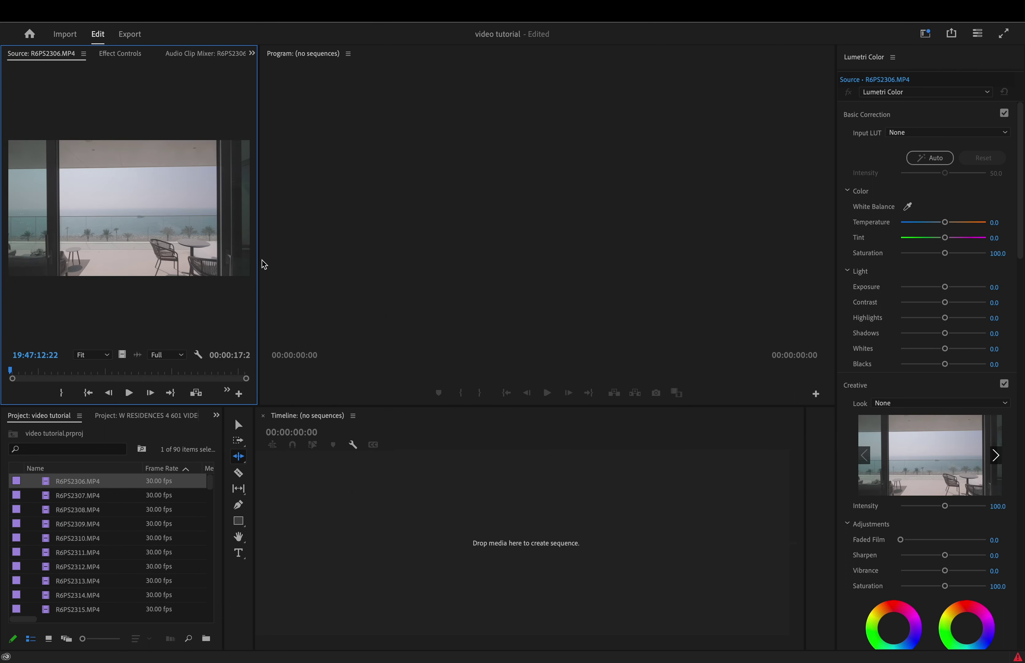
left_click_drag(259, 258, 502, 276)
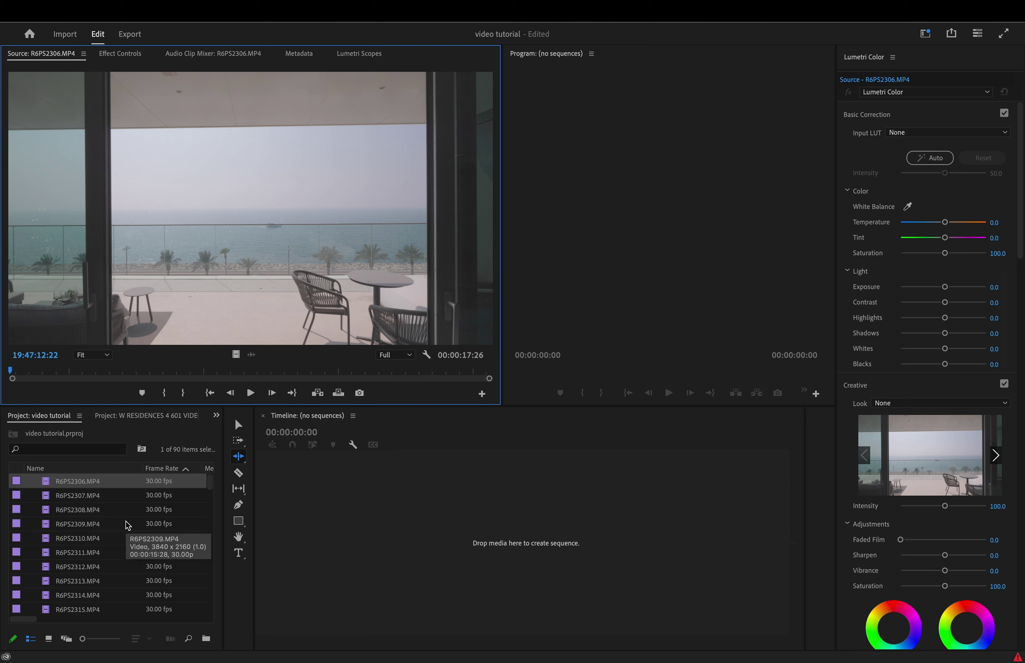
key("End")
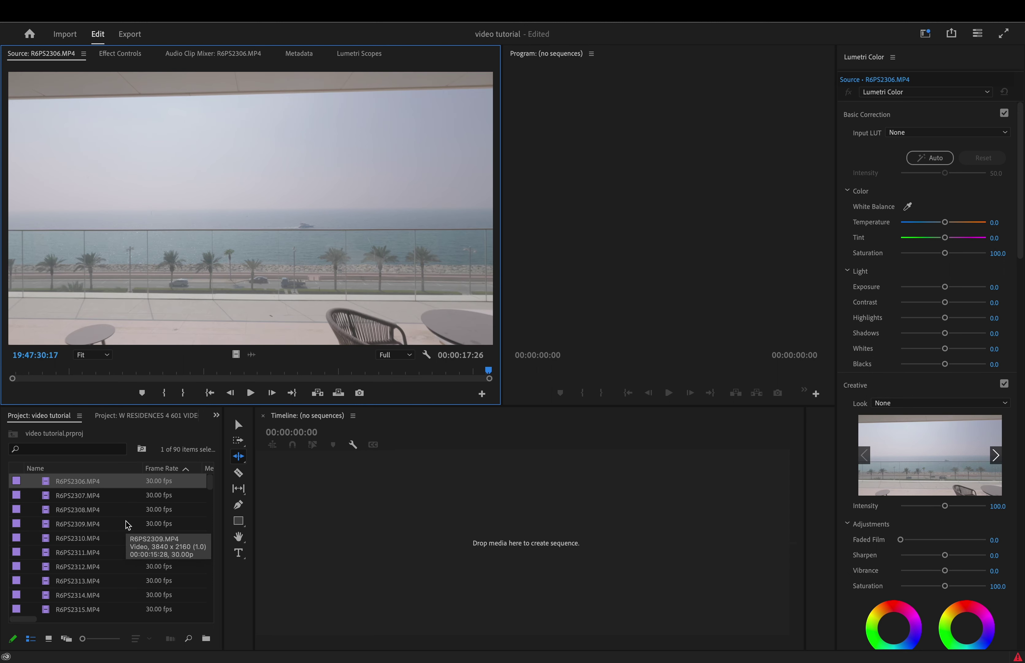
left_click(122, 498)
key("Down")
key("Down")
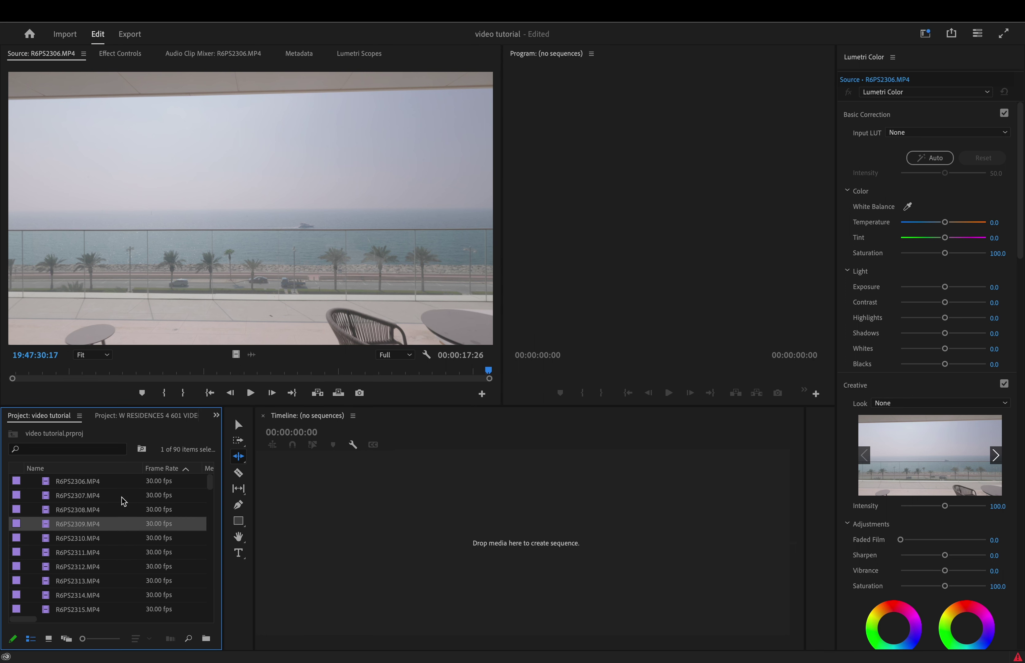
key("Down")
key("Up")
key("Up")
key("Up")
key("Up")
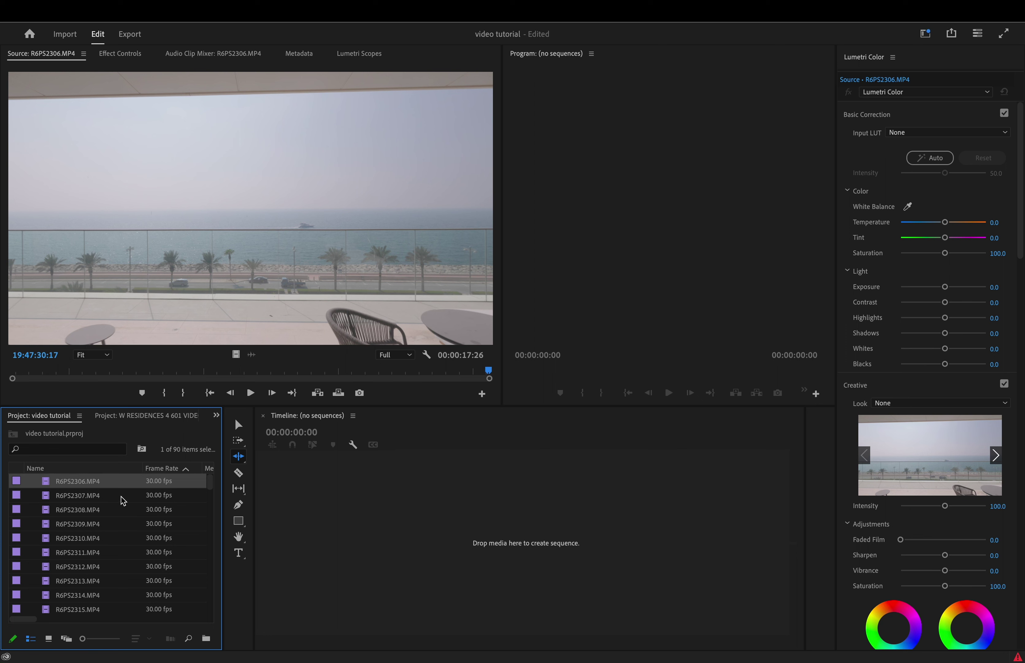
Step: Preview clips R6PS2307.MP4 through R6PS2310.MP4 one after another in the Source Monitor
double_click(123, 499)
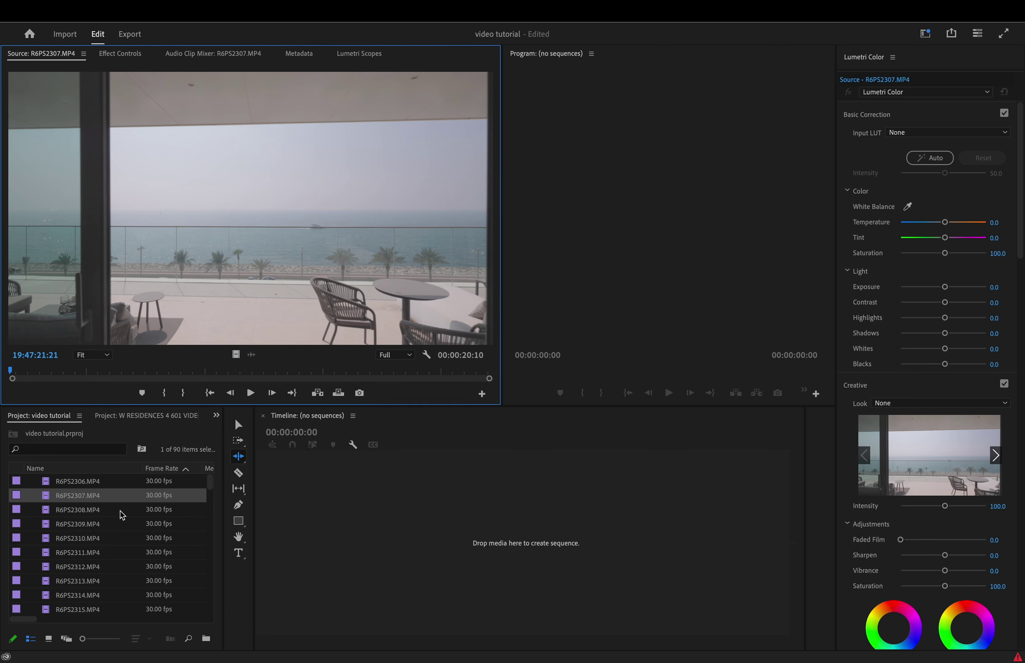
double_click(123, 512)
double_click(120, 524)
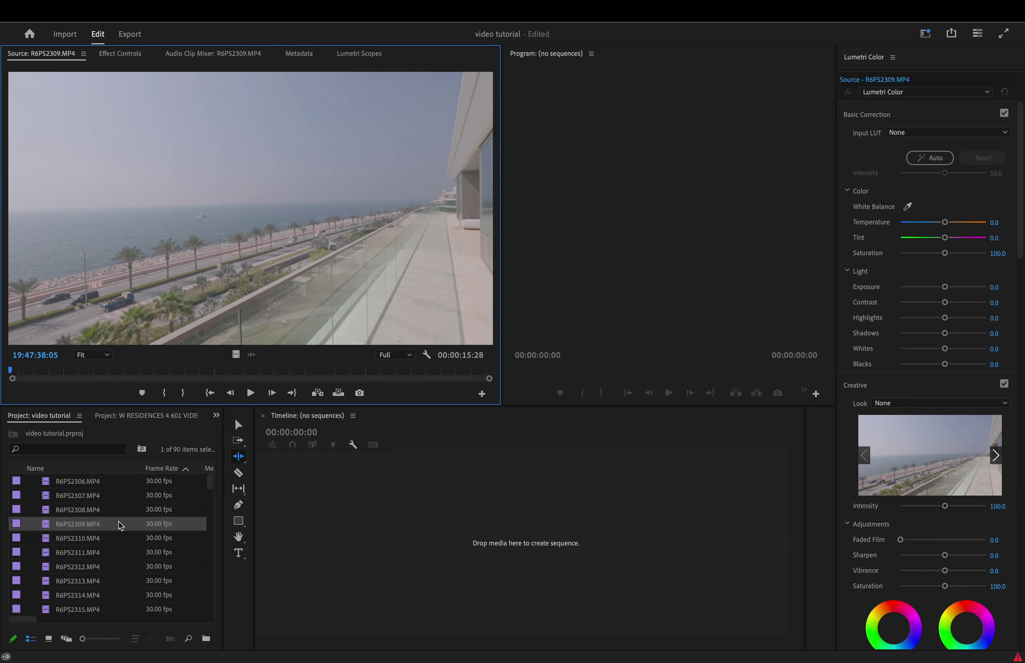
double_click(120, 541)
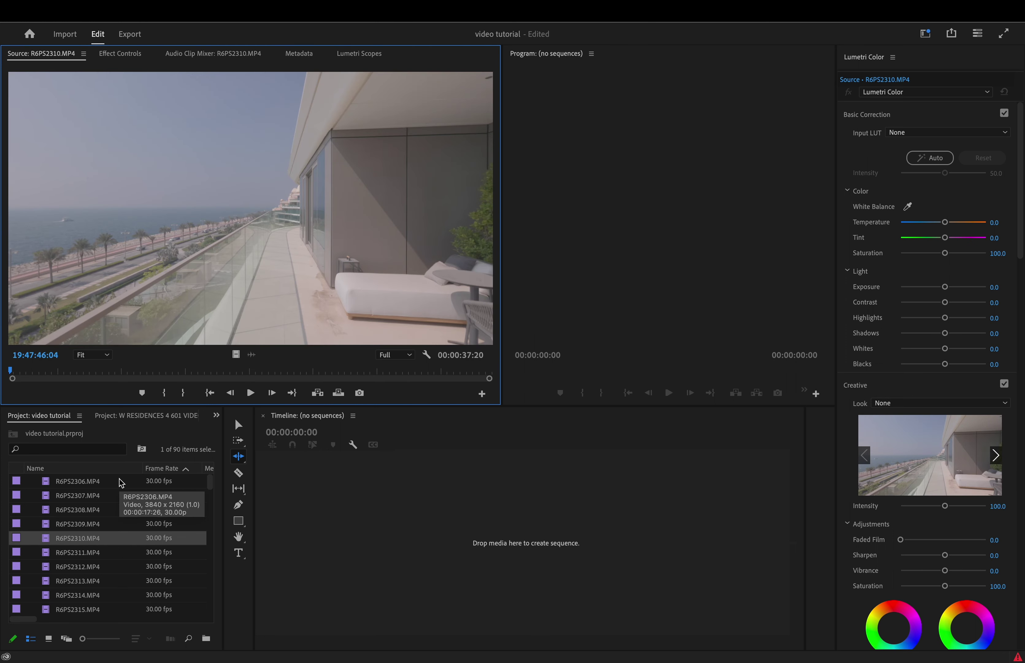
left_click(121, 482)
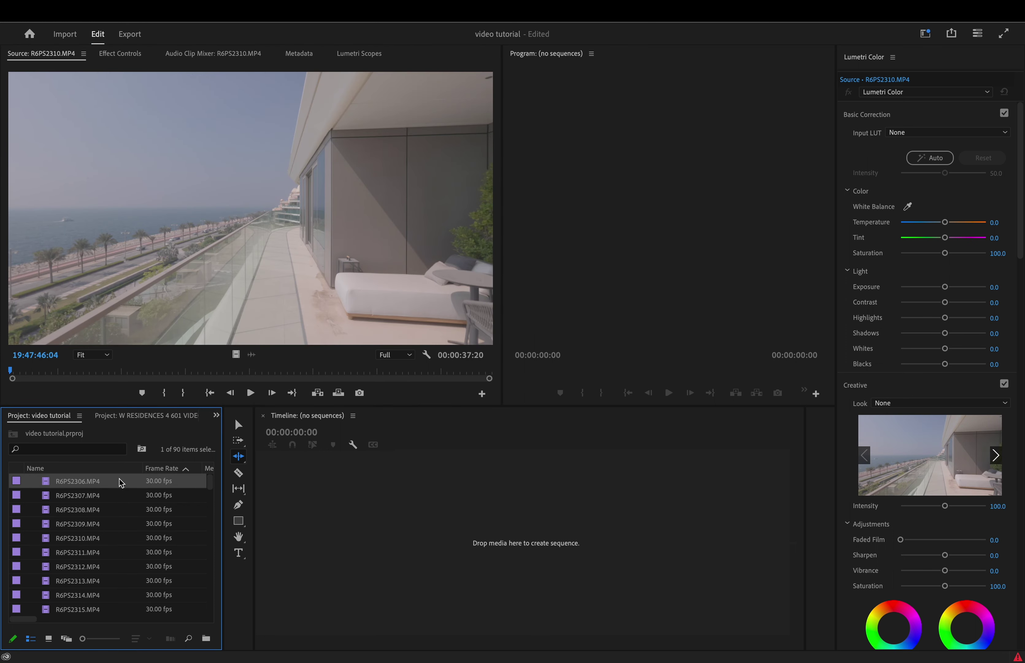
Step: Mark in and out points on R6PS2307.MP4 around a range of about 10 seconds ending at 19:47:38:28
double_click(122, 496)
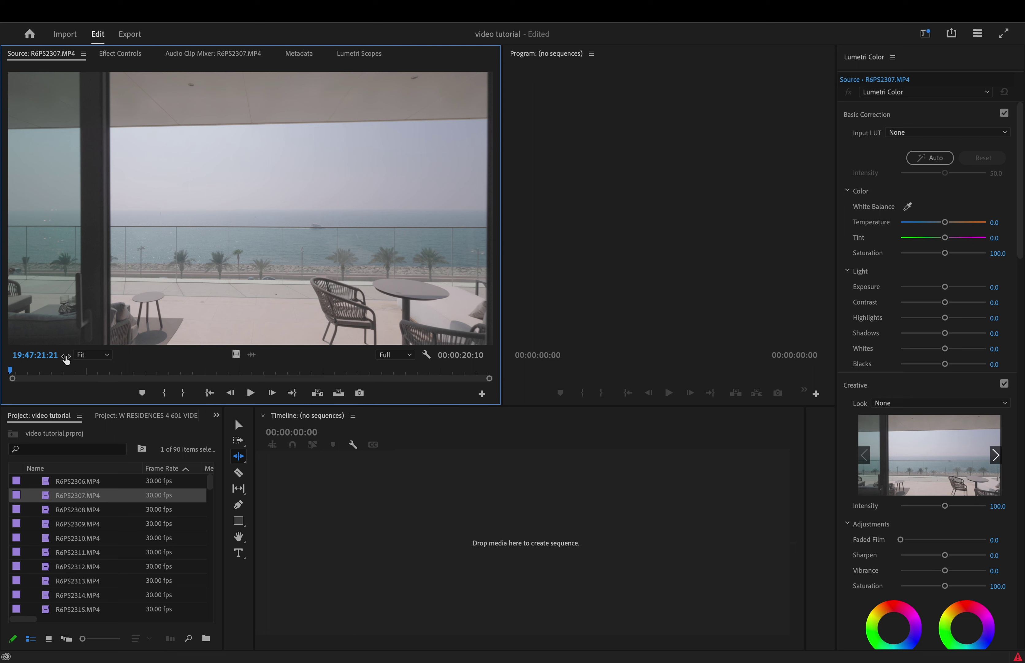
left_click_drag(11, 373, 415, 366)
key("i")
key("o")
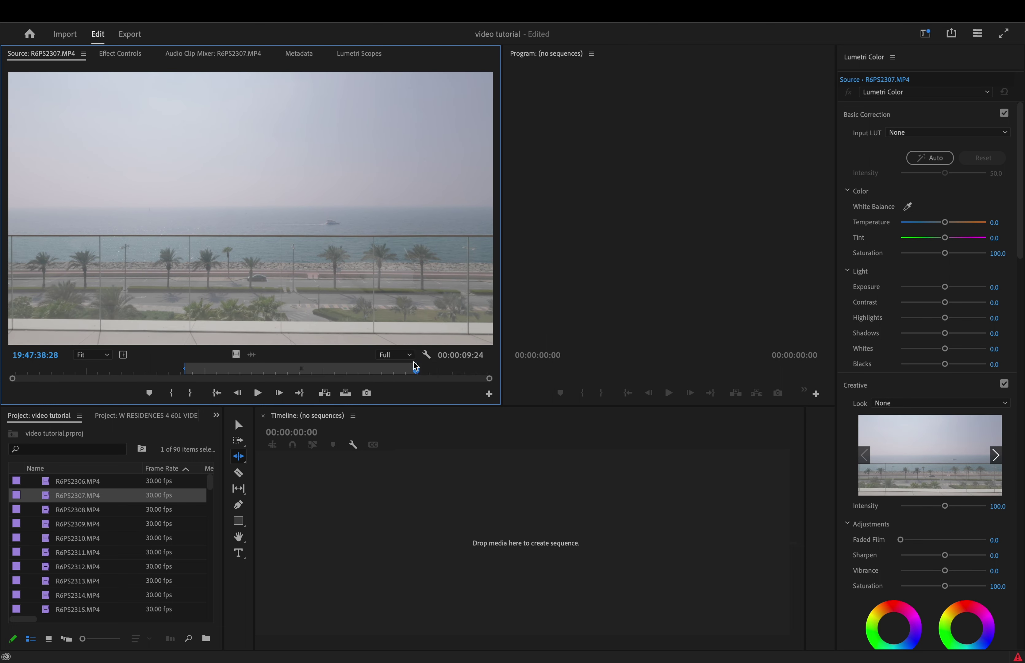
Step: Create a sequence from the marked range of R6PS2307.MP4 and rename the sequence "video tutorial"
left_click_drag(288, 319, 309, 516)
key("minus")
key("minus")
key("minus")
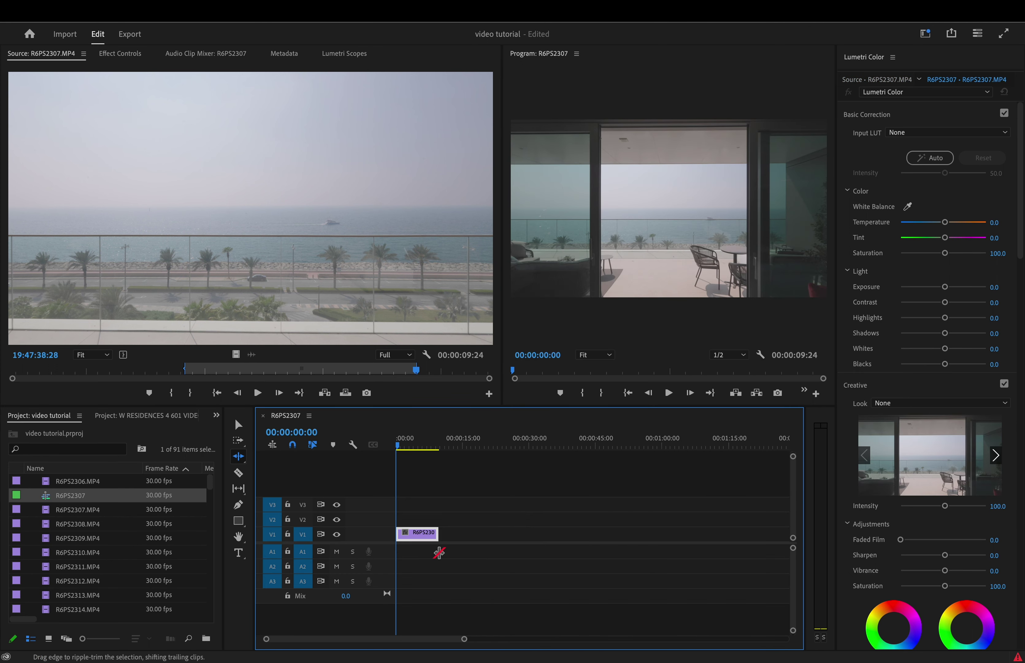
left_click(80, 494)
type("video tutorial")
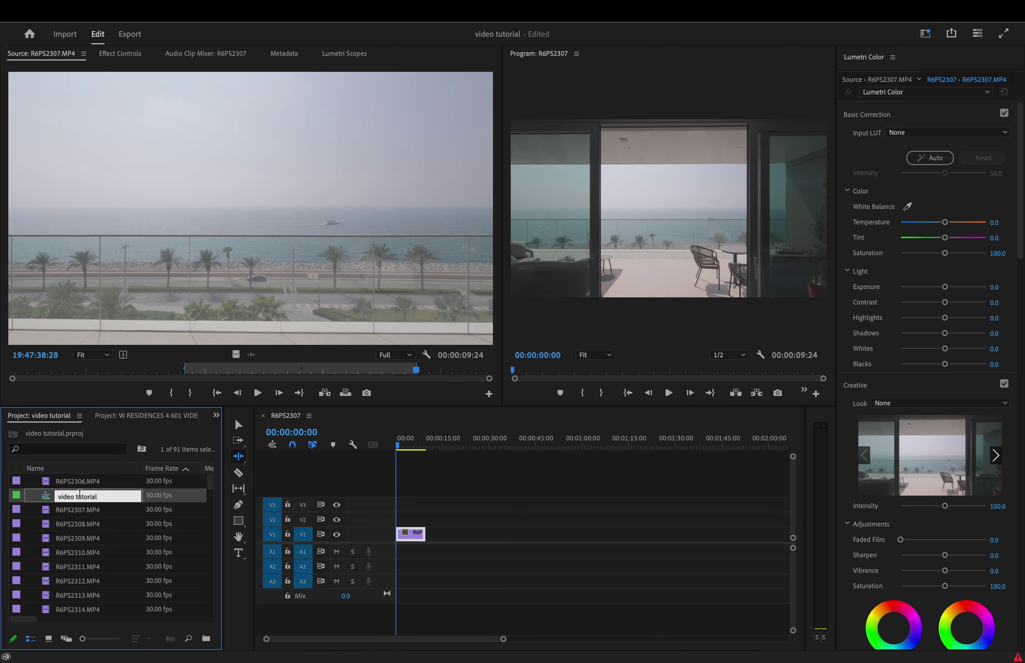
Step: Mark a range of about 2.5 seconds on R6PS2308.MP4, with the in point at about 19:47:36:19
double_click(115, 524)
left_click_drag(12, 371, 193, 366)
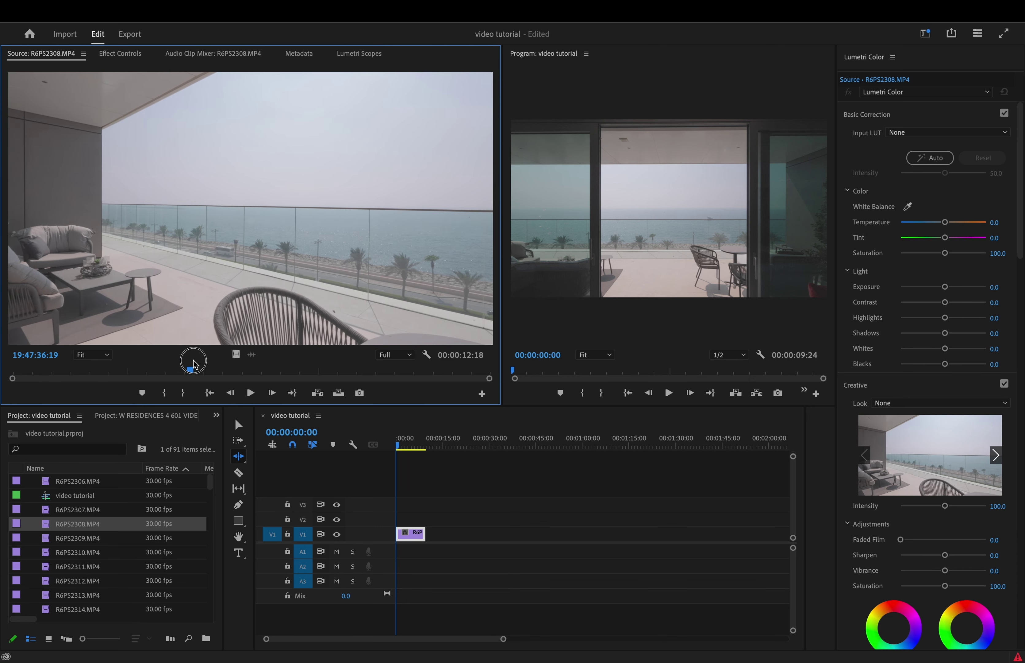
key("i")
key("space")
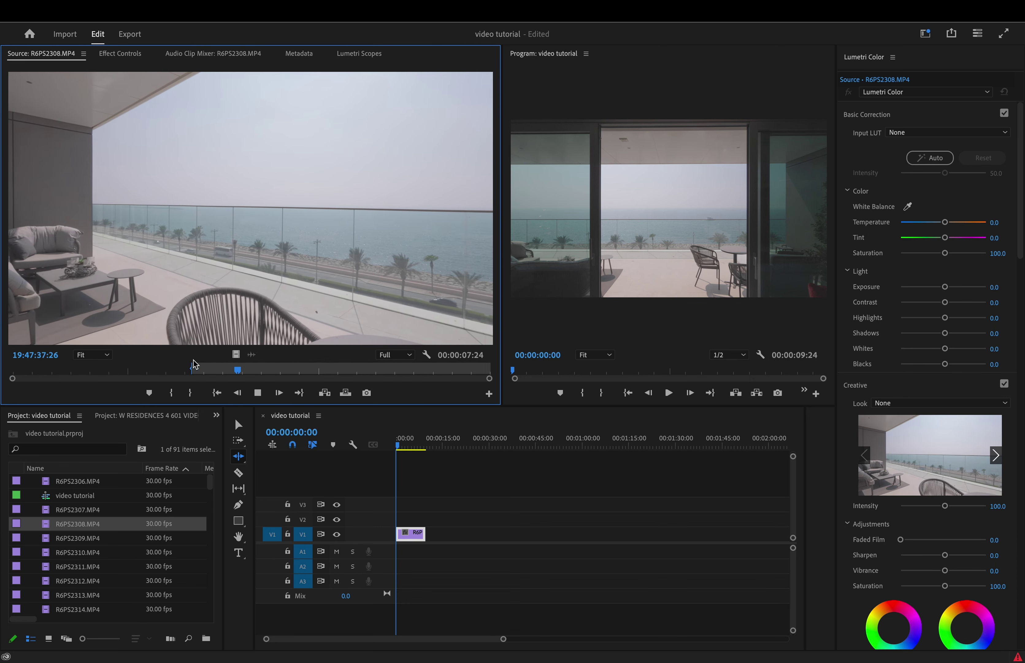
key("o")
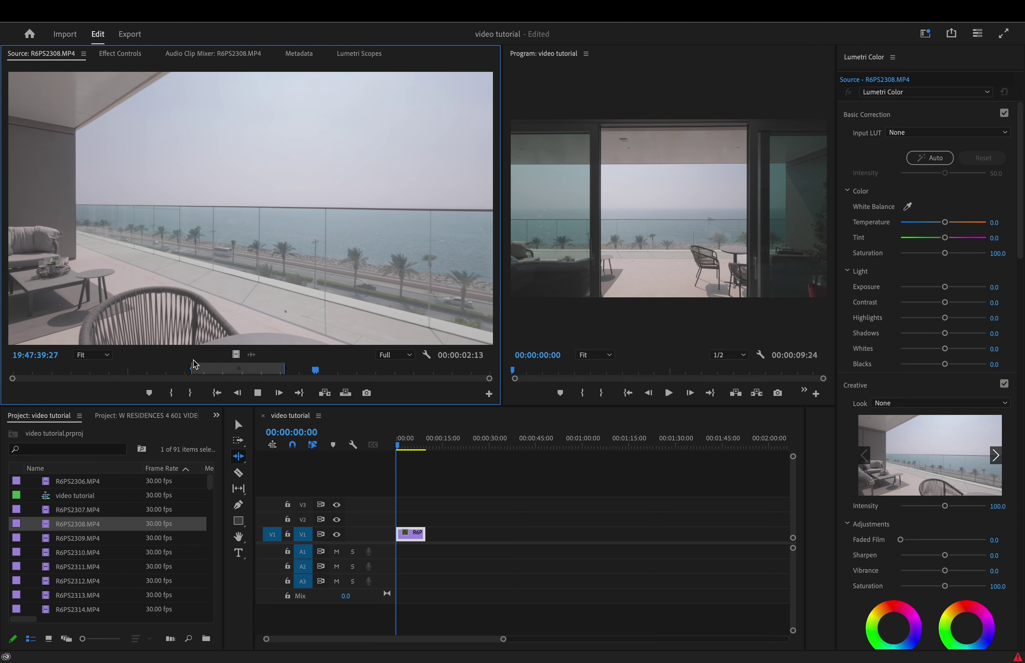
Step: Insert the marked range of R6PS2308.MP4 at the end of the first clip on track V1
left_click(414, 444)
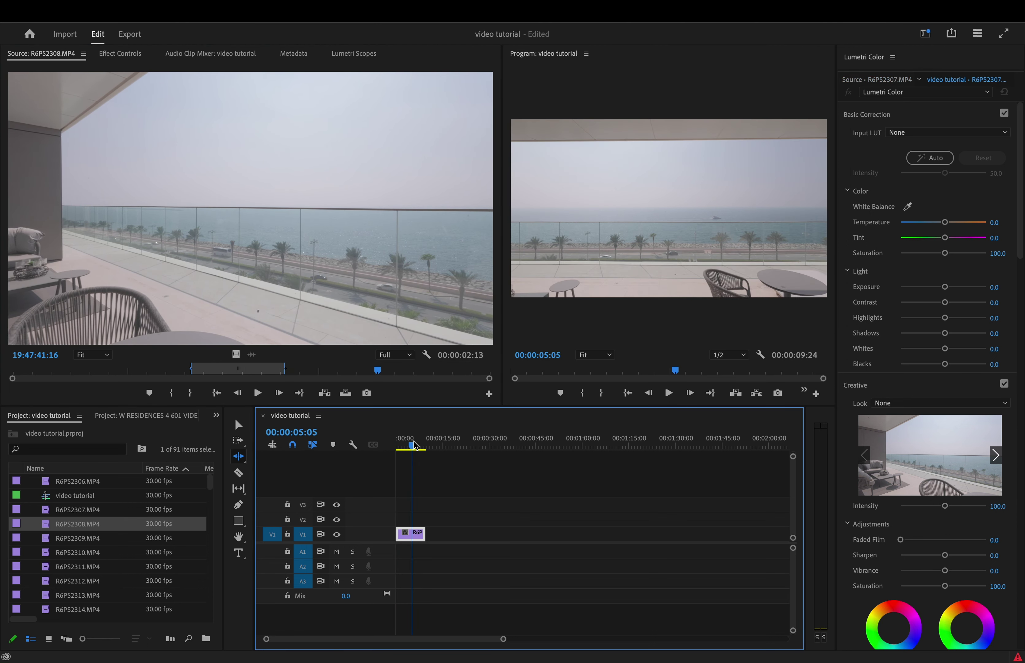
key("Down")
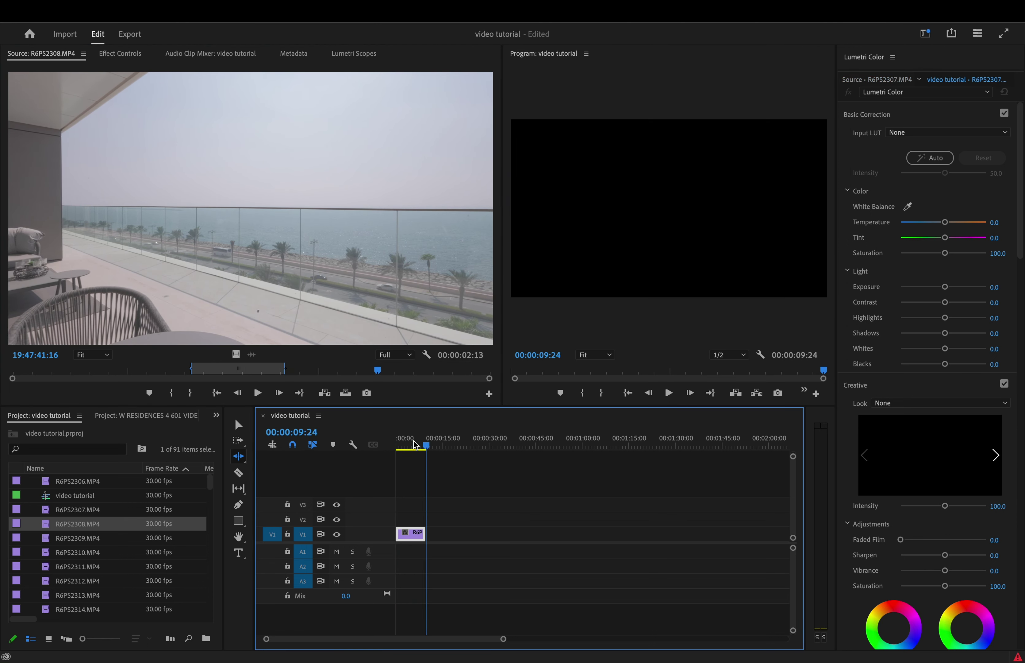
left_click(324, 392)
Step: Skim the opening seconds of R6PS2309.MP4 in the Source Monitor
double_click(128, 539)
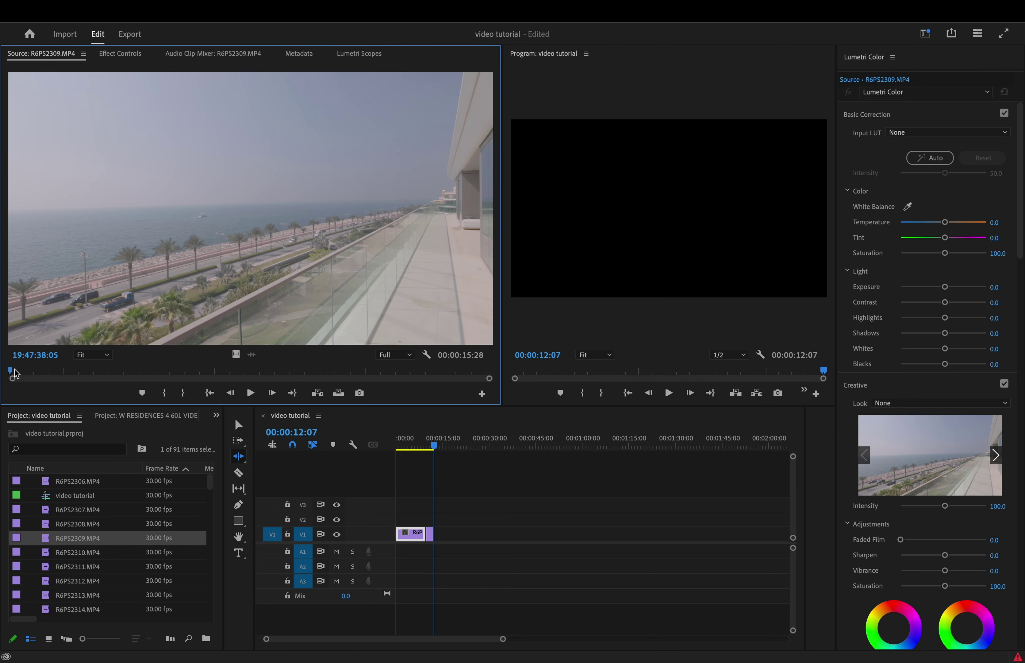
left_click_drag(12, 372, 98, 371)
Step: Mark about 25 seconds of R6PS2310.MP4 ending at 19:48:15:20 and insert that range at the end of the sequence
double_click(129, 553)
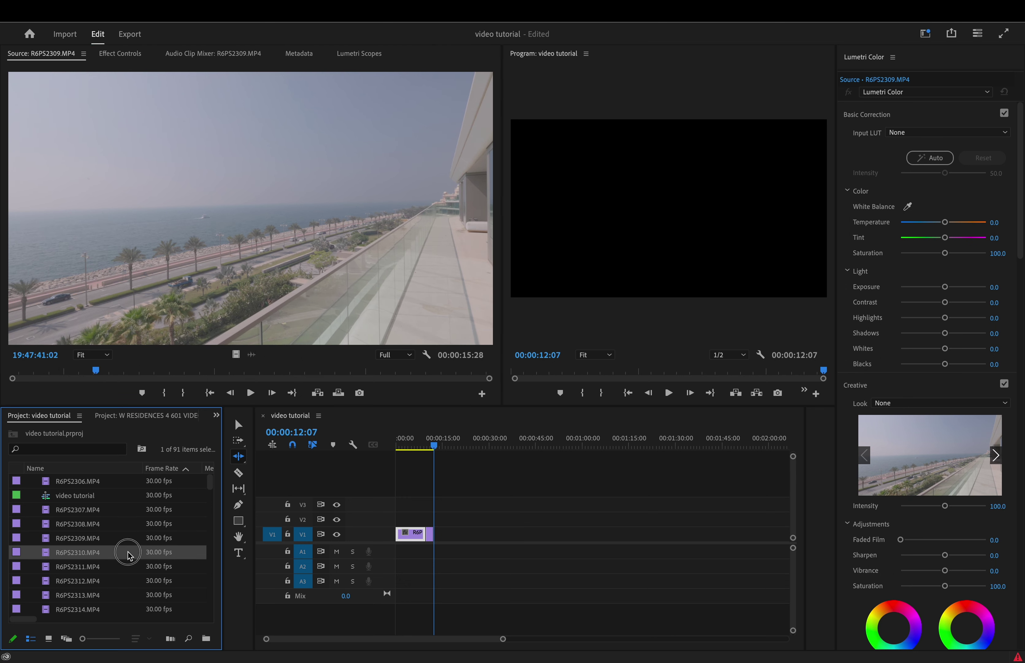
left_click_drag(12, 371, 386, 345)
key("i")
key("o")
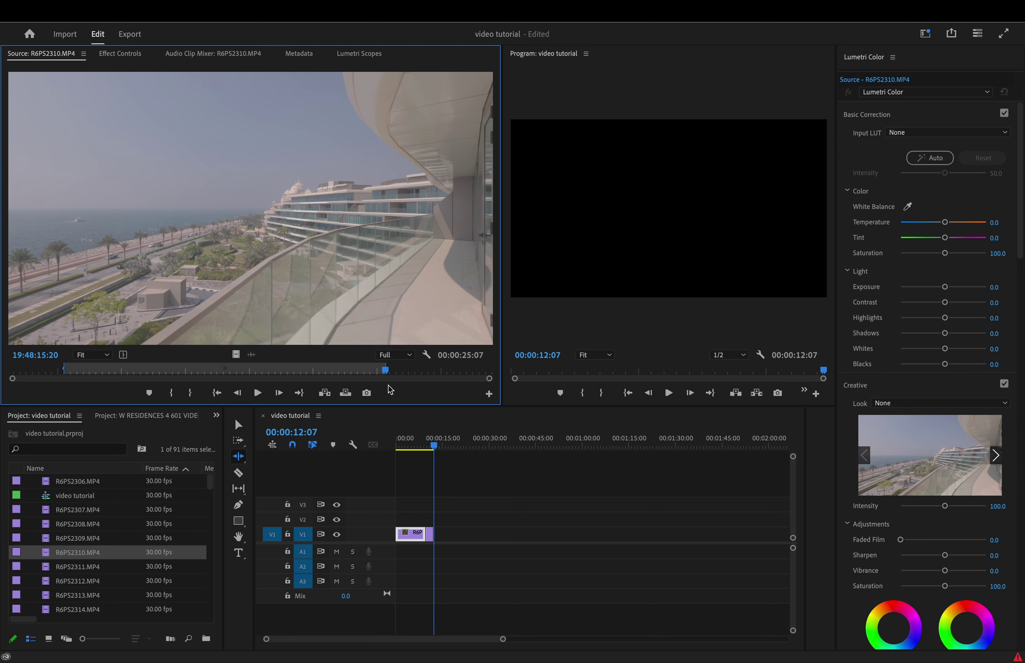
left_click(325, 393)
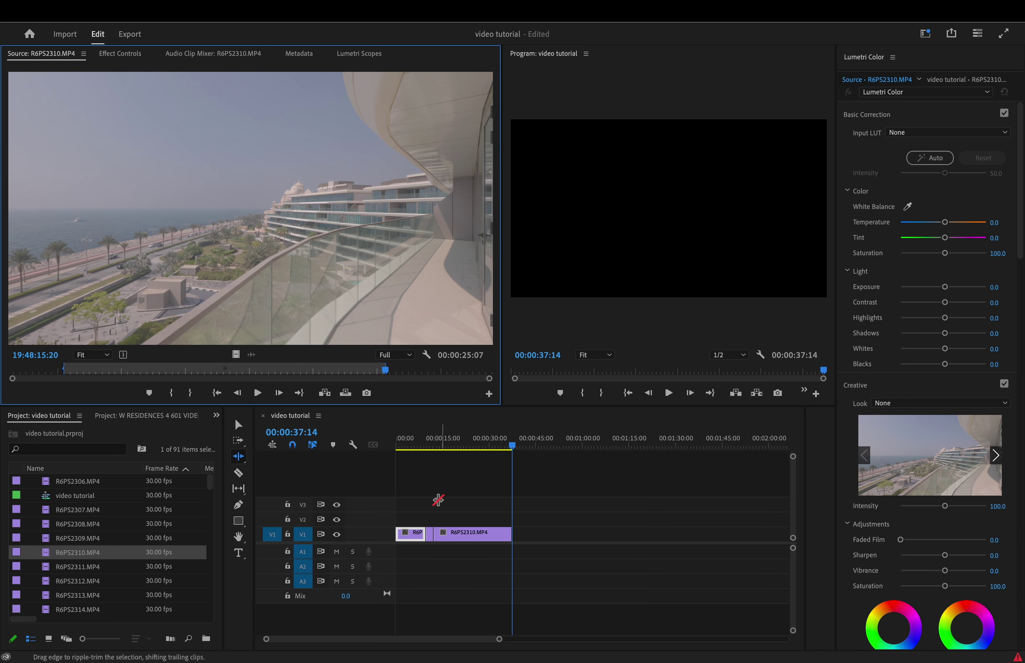
key("minus")
Step: Skim clips R6PS2311.MP4, R6PS2312.MP4 and R6PS2313.MP4 in the Source Monitor for usable footage
double_click(127, 566)
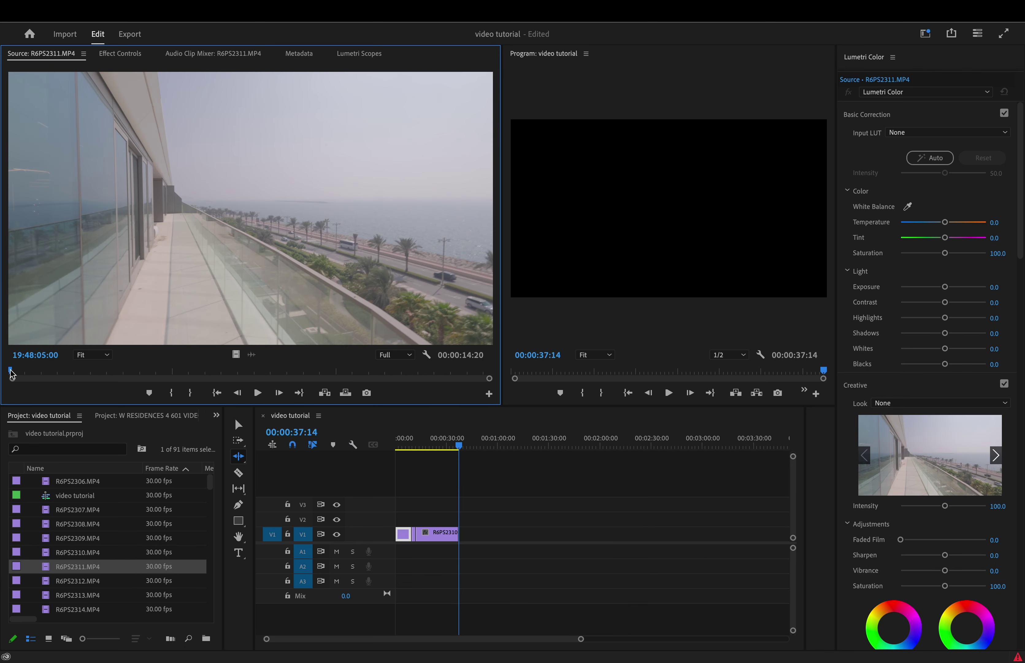
left_click_drag(11, 372, 288, 369)
left_click(121, 582)
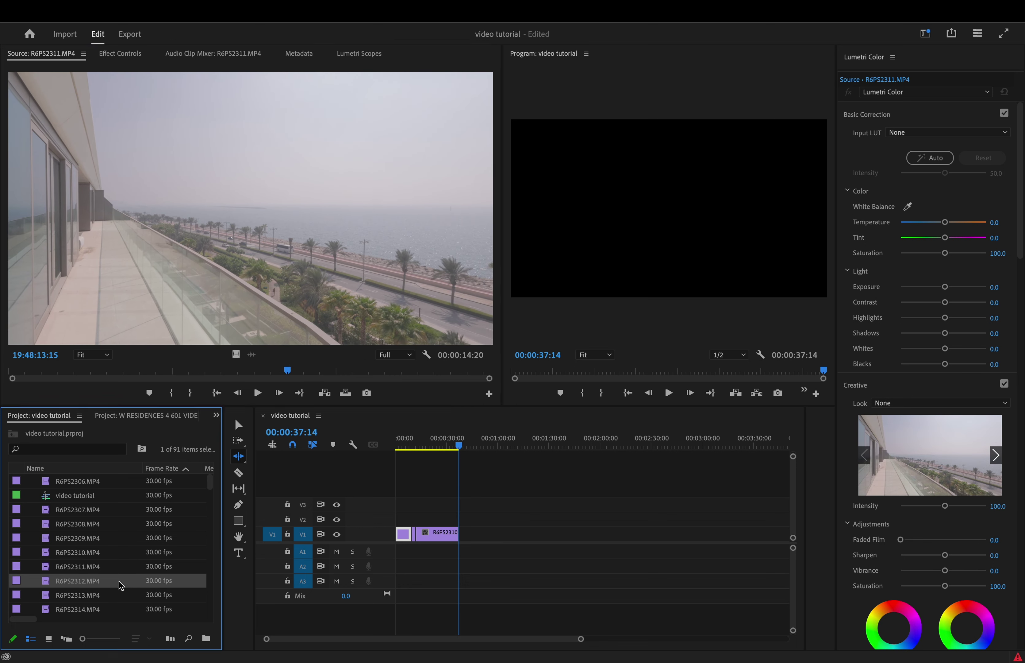
double_click(120, 582)
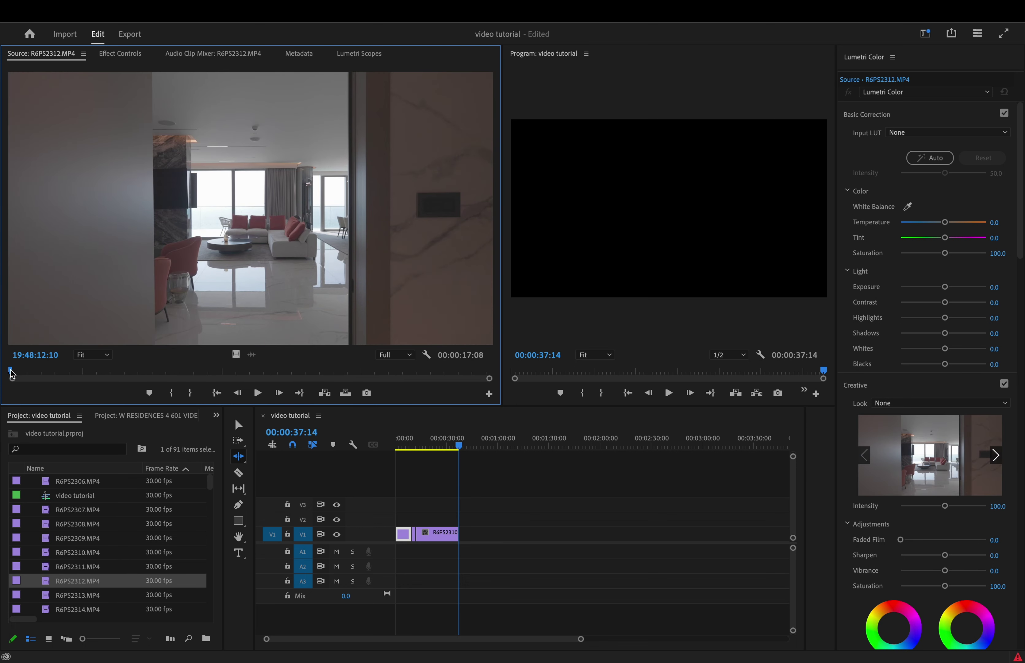
left_click_drag(12, 372, 162, 370)
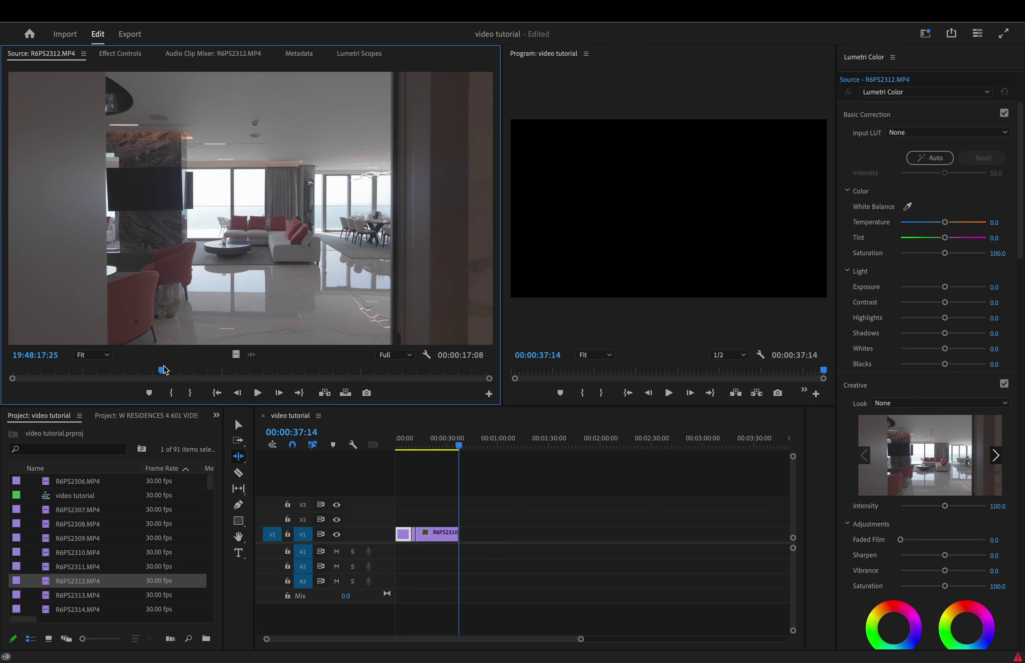
double_click(121, 596)
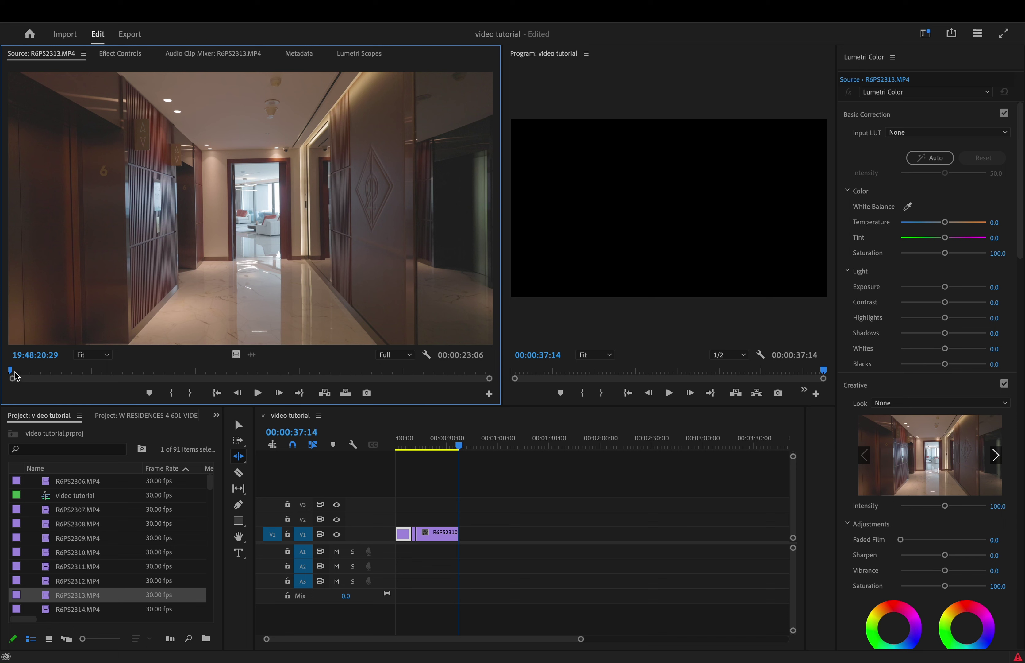
left_click_drag(14, 373, 164, 370)
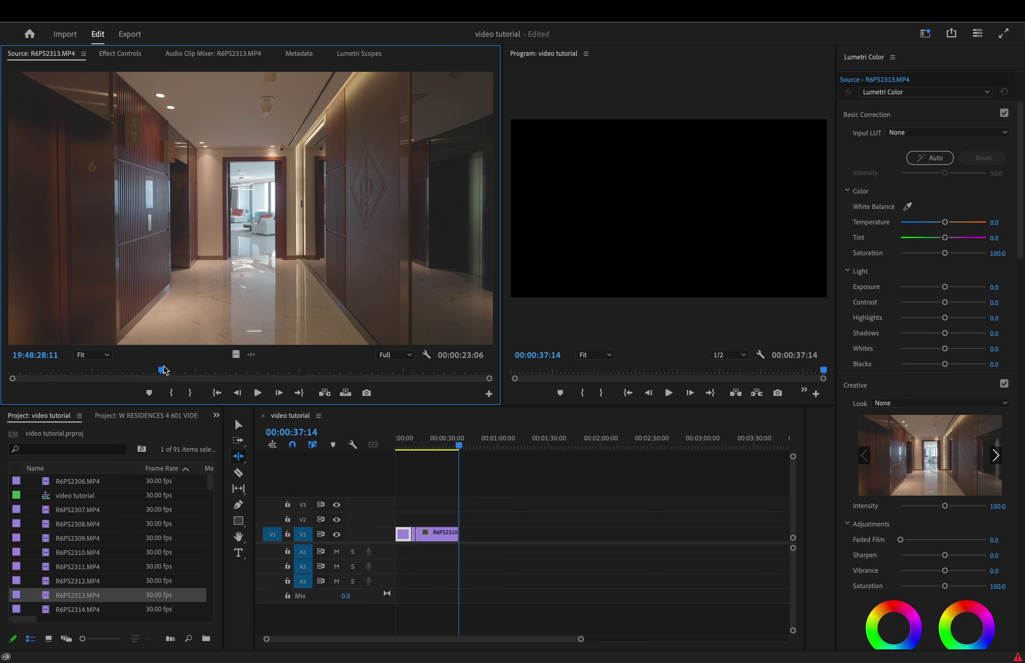
Step: Mark R6PS2313.MP4 from 19:48:28:11 to 19:48:40:14 and insert that range at the end of the sequence
key("i")
left_click_drag(164, 369, 415, 360)
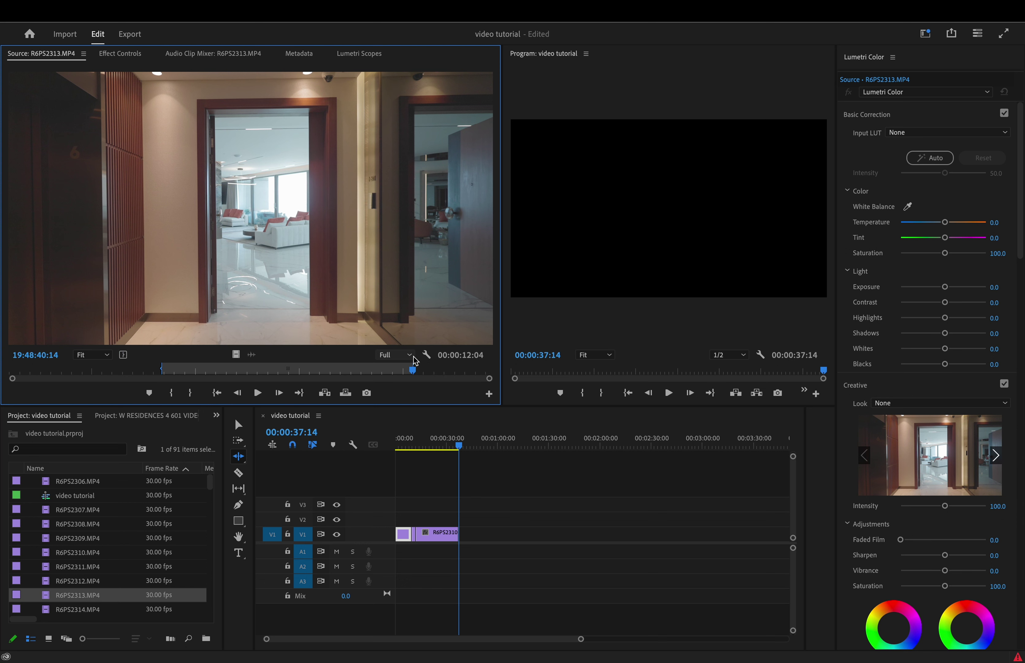
left_click(324, 392)
Step: Open R6PS2314.MP4, mark it from 19:48:40:21 to 19:48:48:24 and insert that range at the end of the sequence
double_click(136, 609)
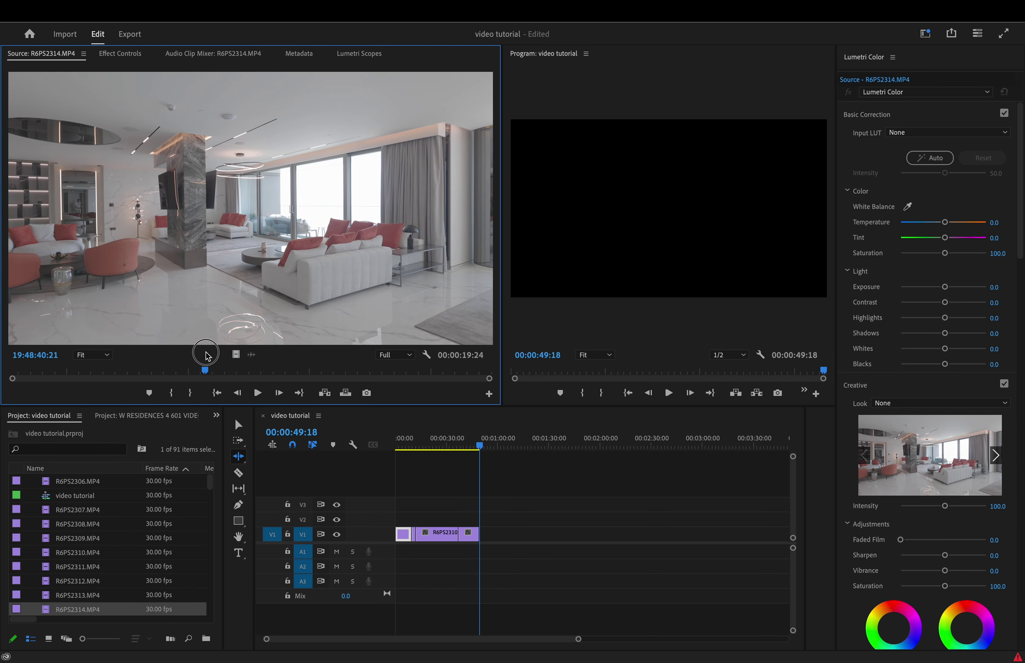
left_click_drag(204, 371, 401, 372)
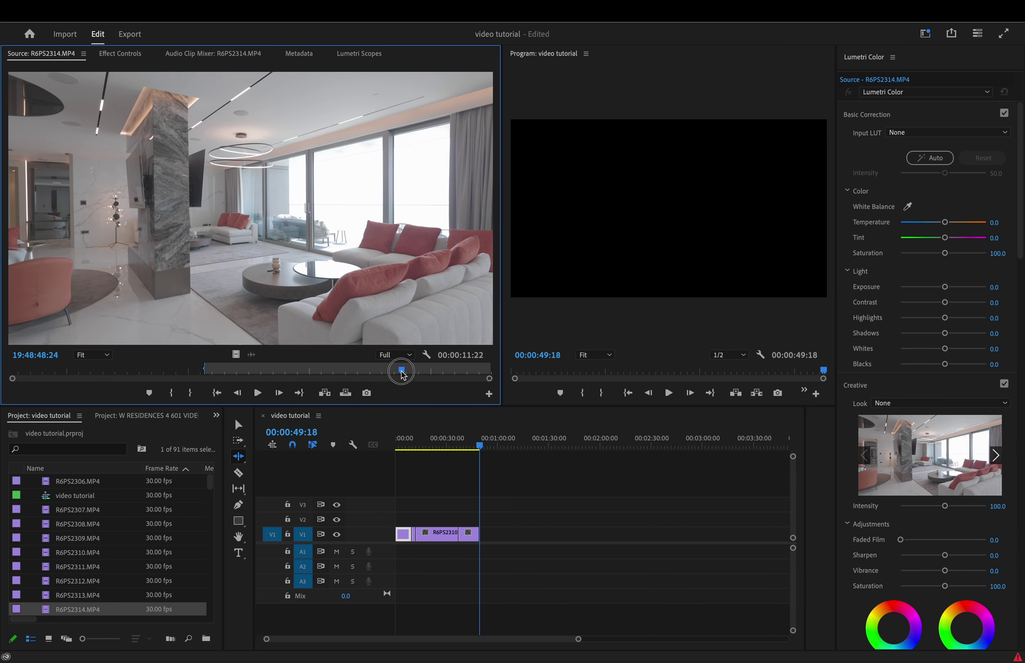
key("o")
left_click(326, 393)
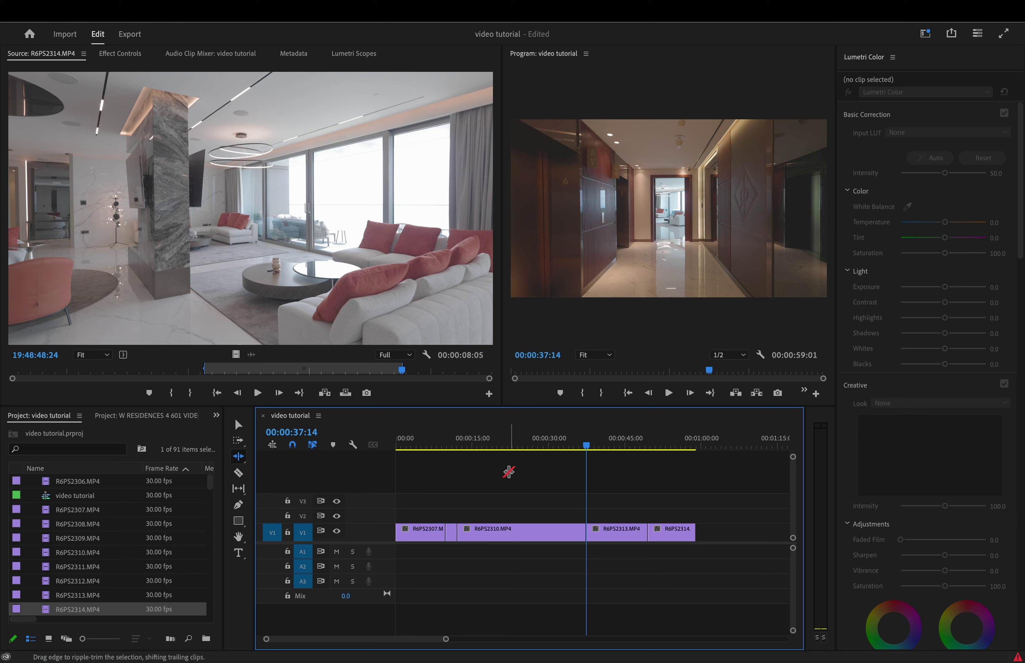
Step: Activate the Selection tool and step the playhead back through the edit points to the start of the R6PS2310.MP4 clip
key("v")
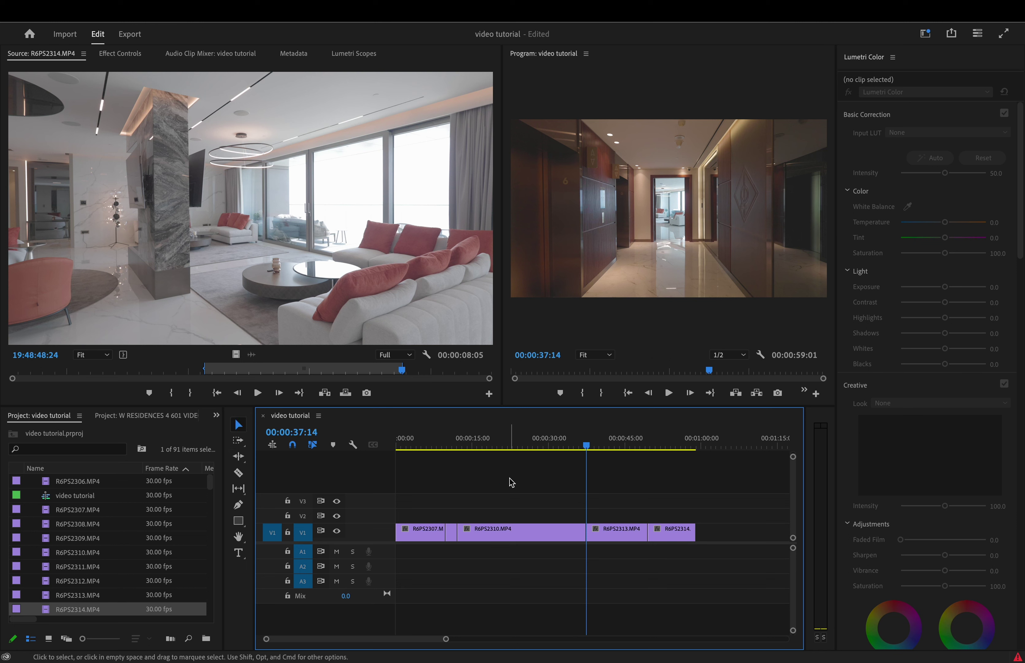
key("d")
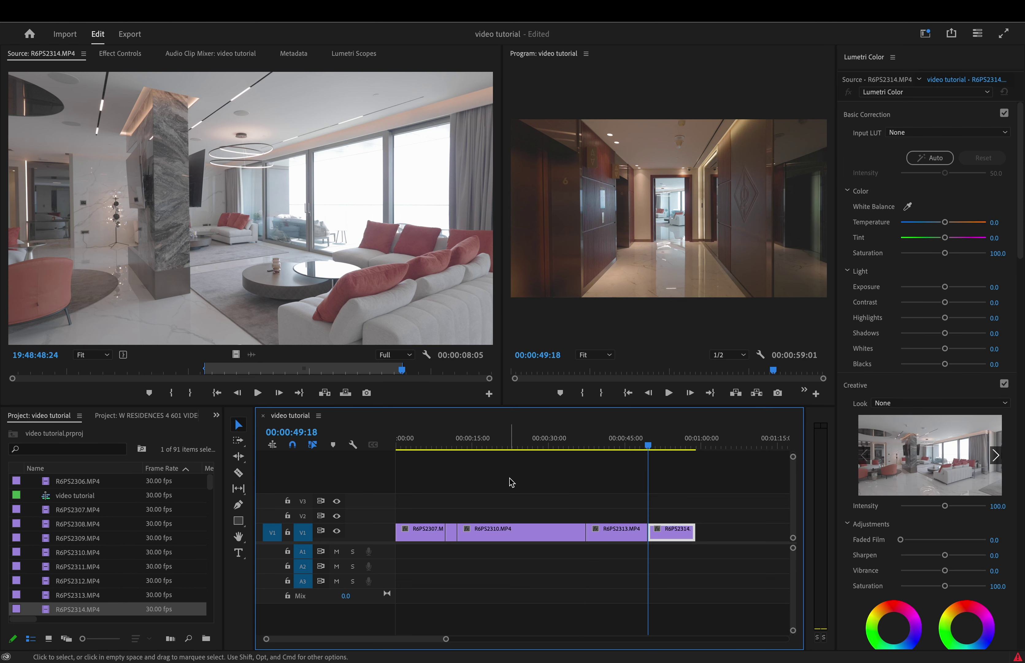
key("super+Up")
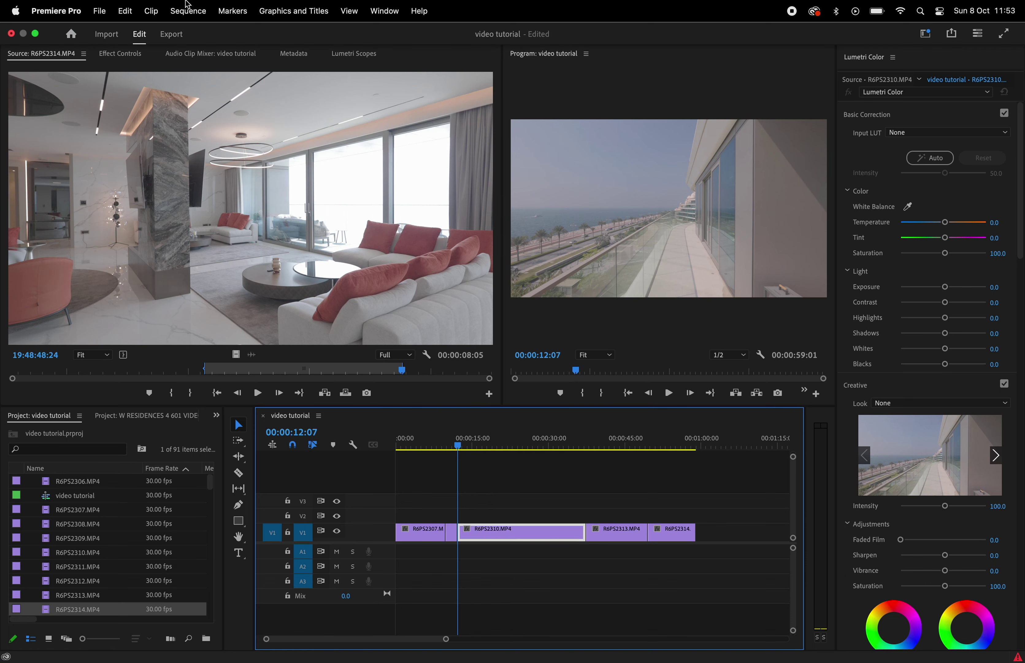
Step: Review the keyboard shortcuts assigned to the editing tools, from the Selection tool to the Polygon tool
left_click(57, 10)
left_click(73, 89)
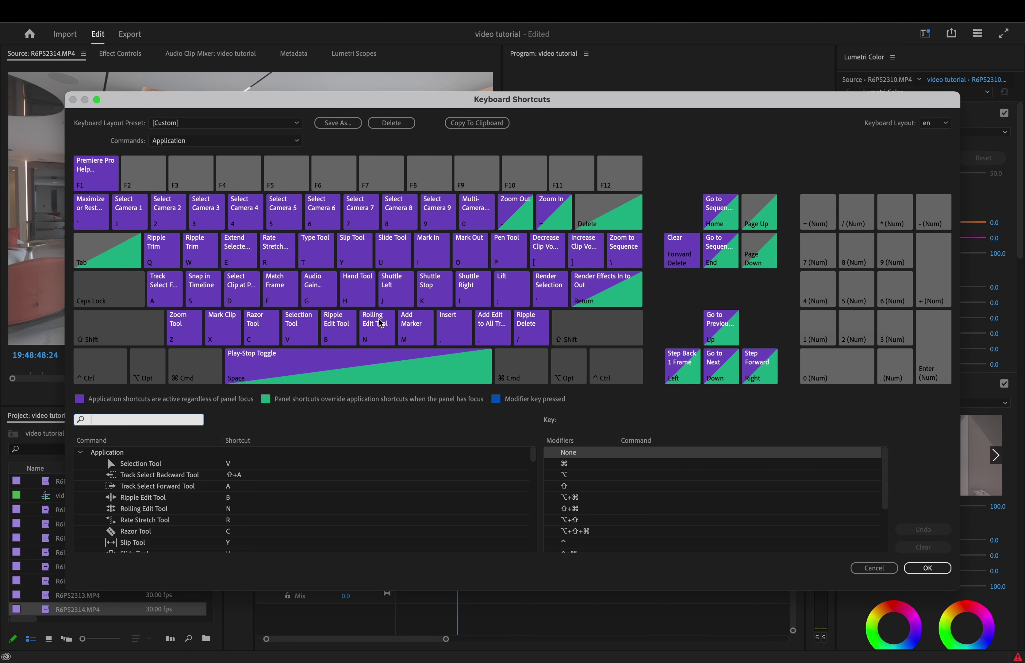
scroll(146, 490, "down", 6)
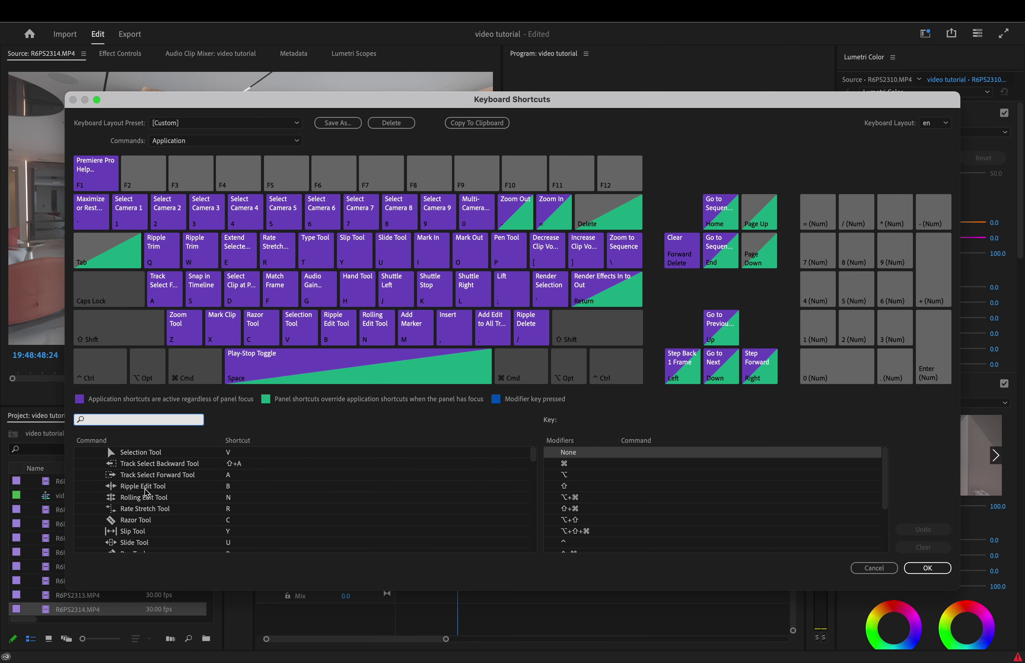
scroll(146, 492, "down", 4)
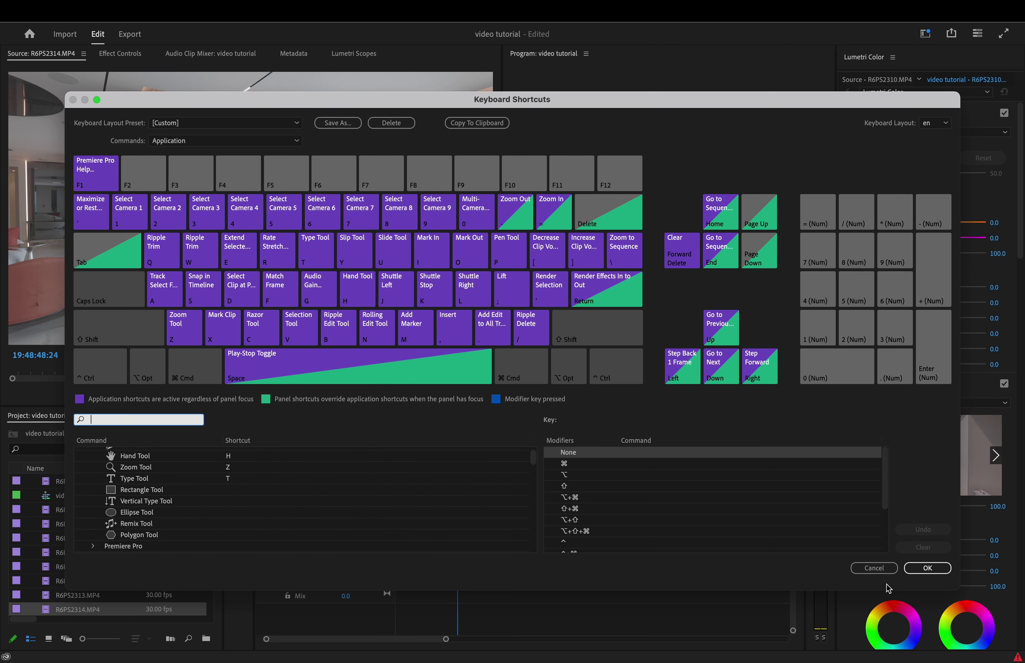
left_click(927, 568)
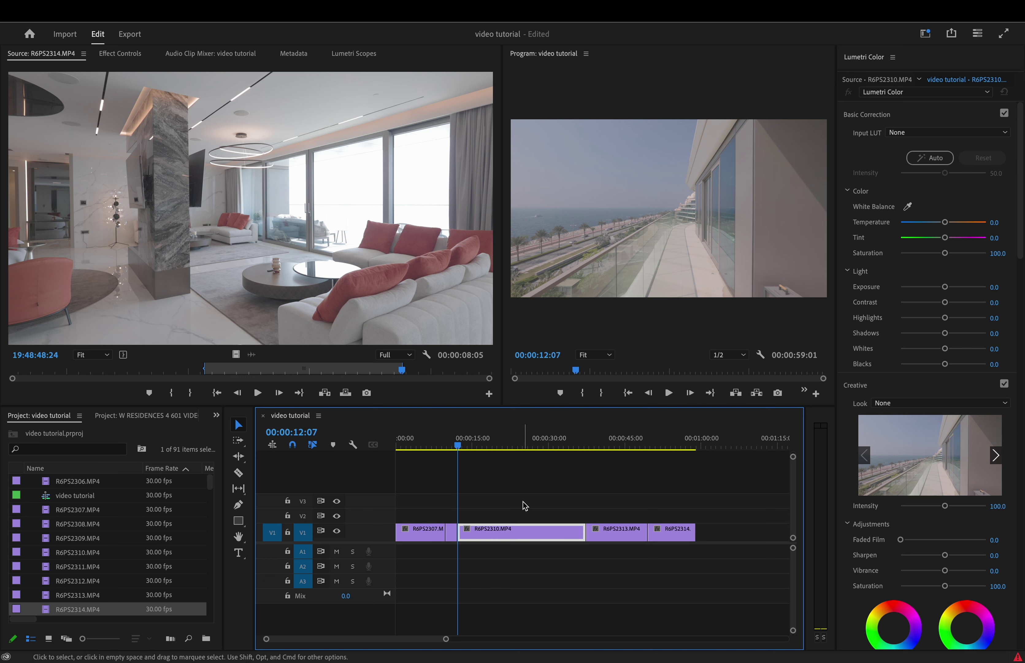
Step: Cycle the focus through the Project, Source, Timeline and Program panels, and return to the timeline with no clip selected
key("shift")
key("shift+1")
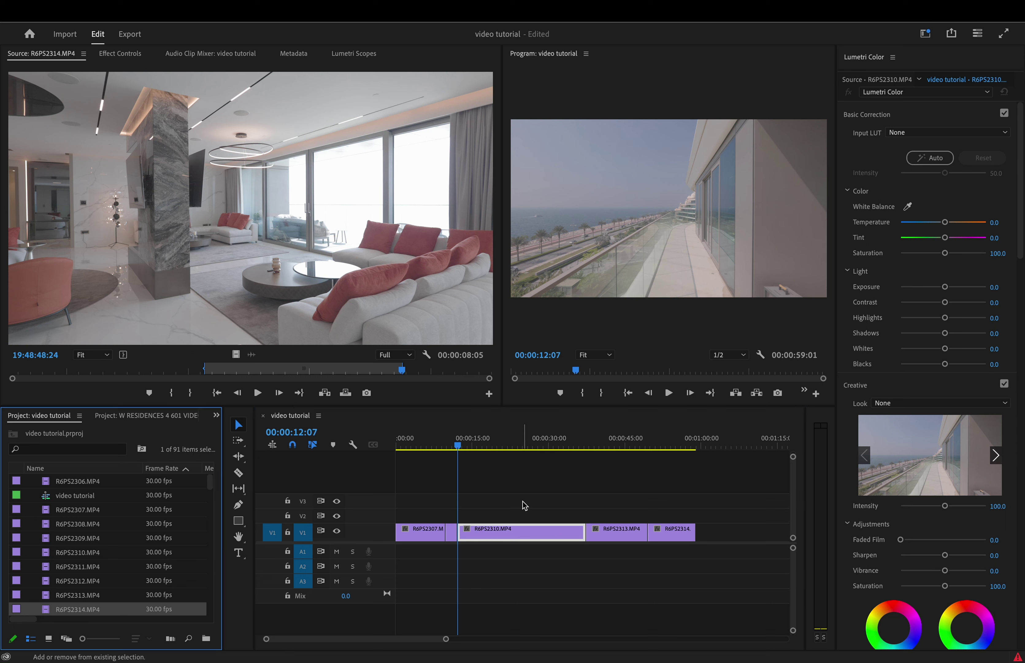
key("shift+2")
key("shift+3")
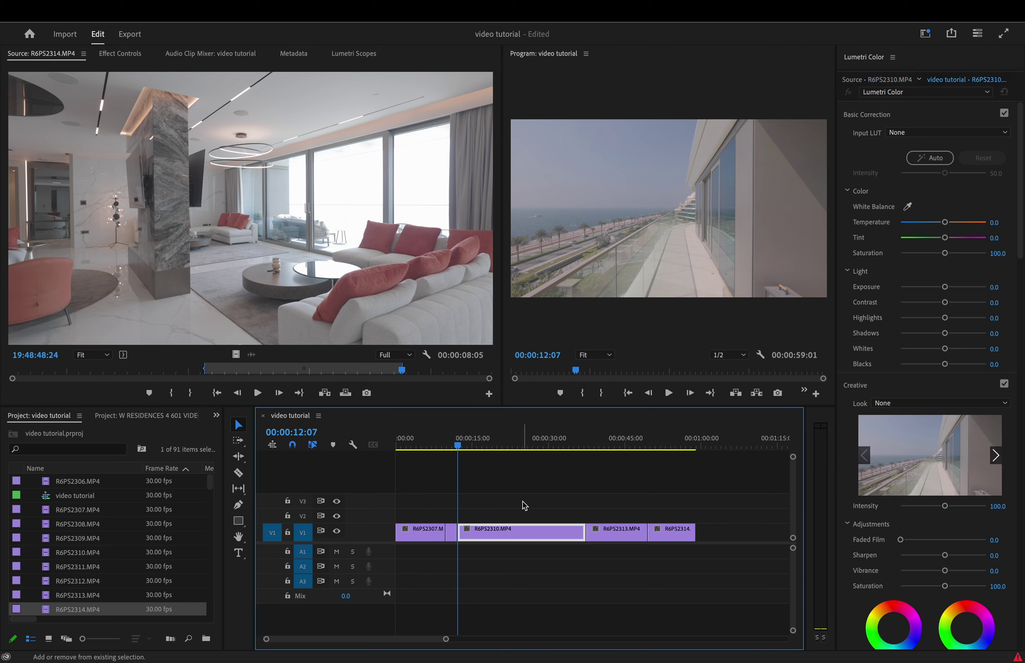
key("shift+4")
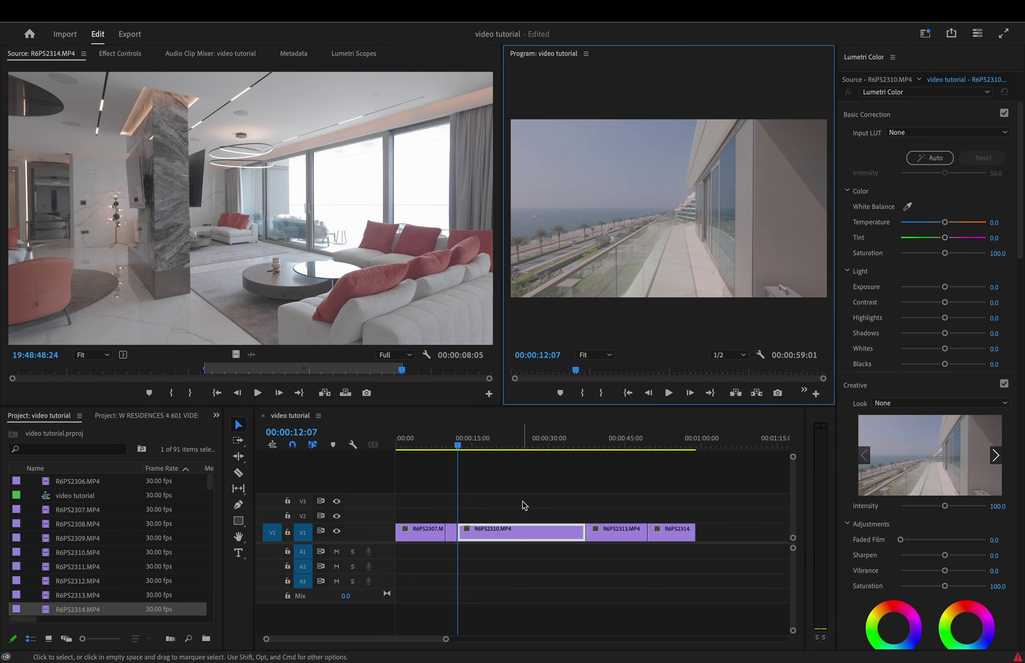
left_click(524, 505)
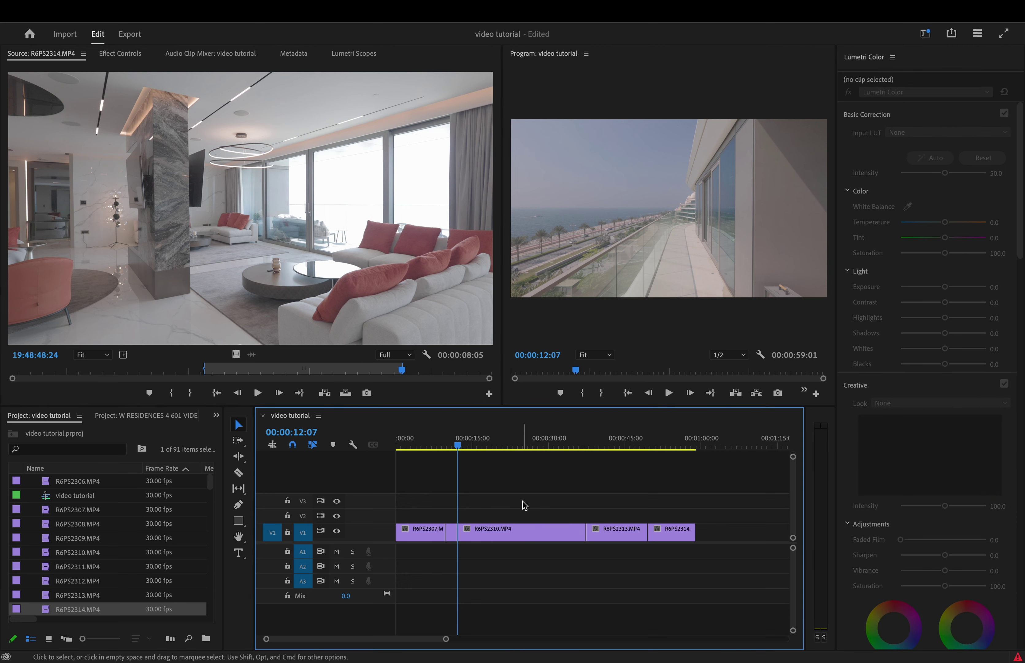
Step: Ripple-trim about 3 seconds off the end of the last clip, R6PS2314.MP4, and enlarge the Program Monitor
key("b")
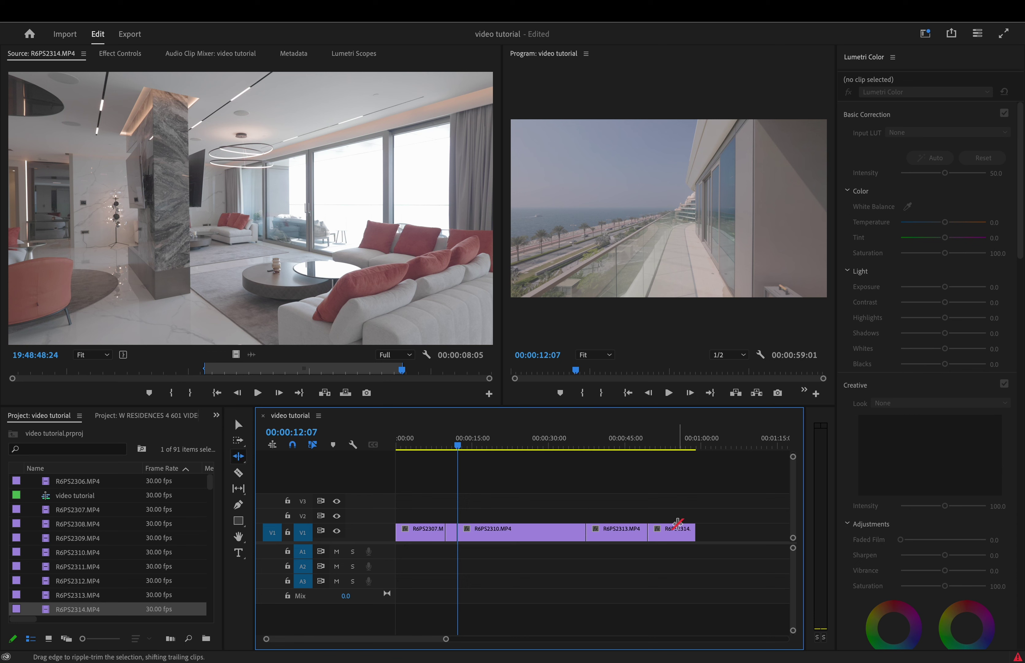
left_click_drag(694, 529, 679, 529)
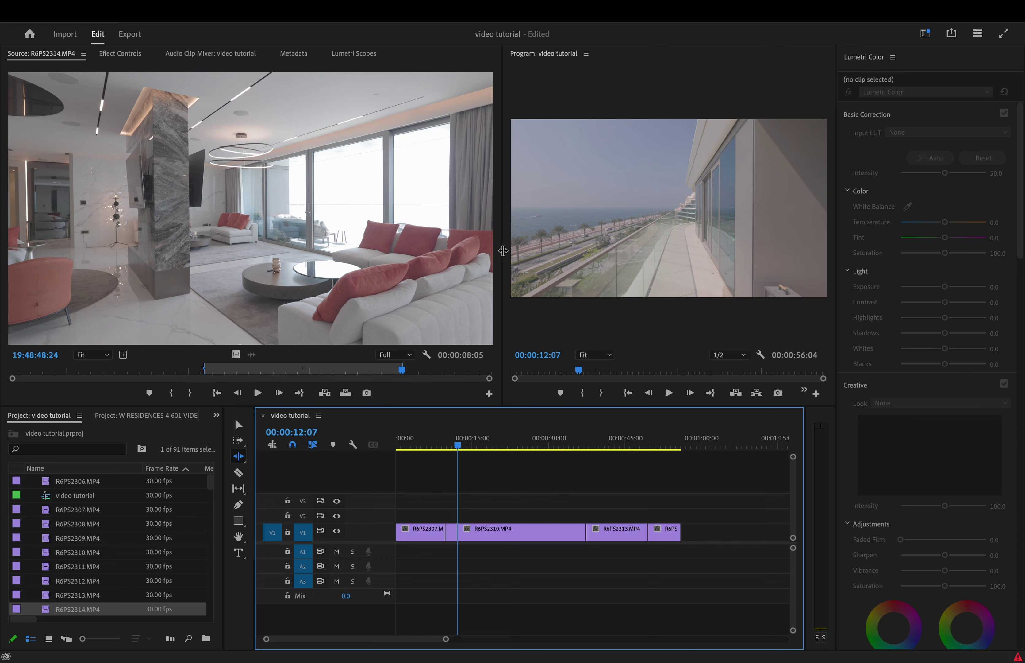
left_click_drag(502, 250, 304, 248)
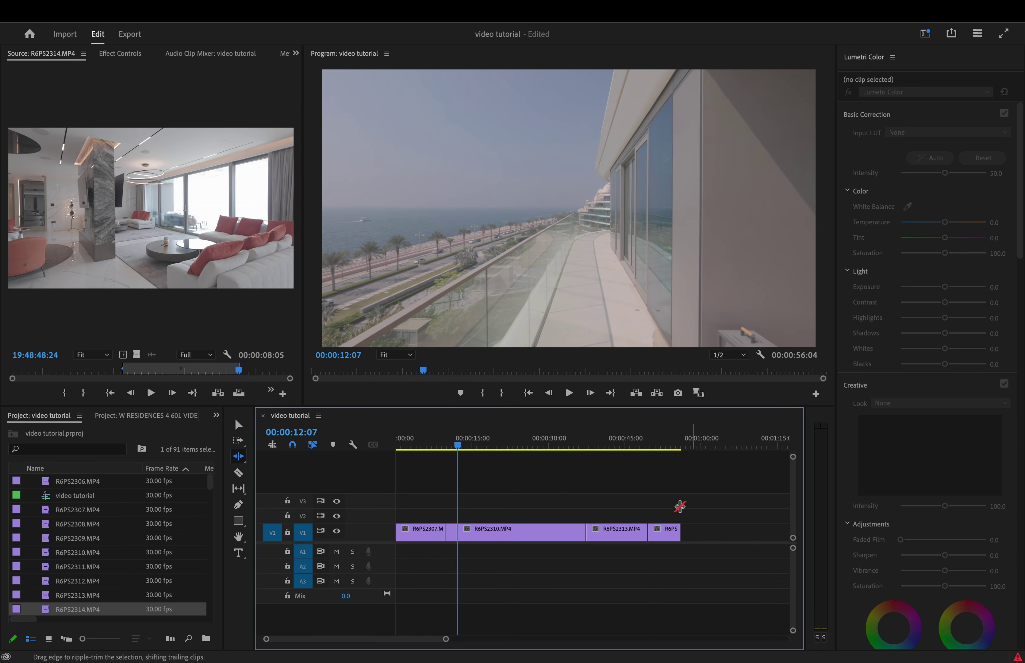
Step: Place the playhead at 00:00:44:23 and try to ripple-trim the end of the R6PS2313.MP4 clip on V1
left_click(624, 445)
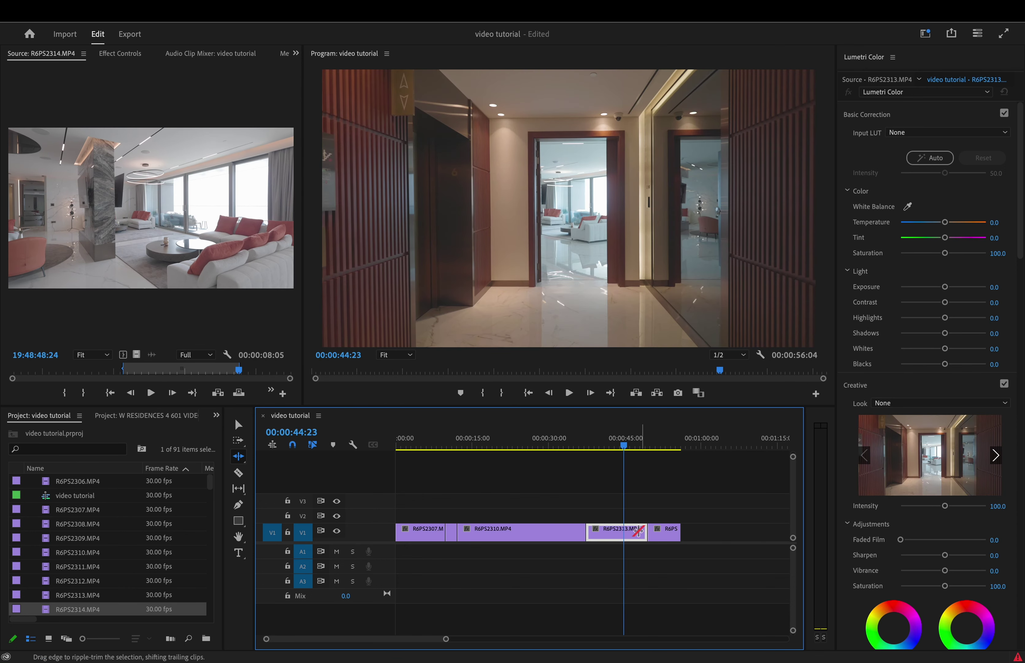
mouse_move(644, 530)
left_mouse_down()
mouse_move(628, 531)
mouse_move(647, 530)
left_mouse_up()
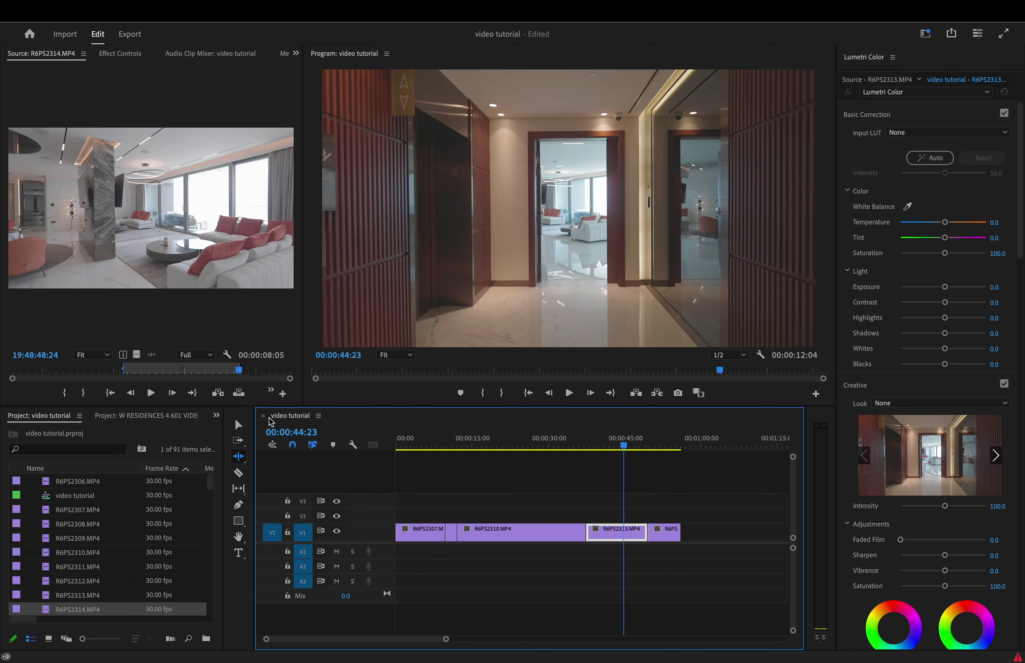
left_click(293, 448)
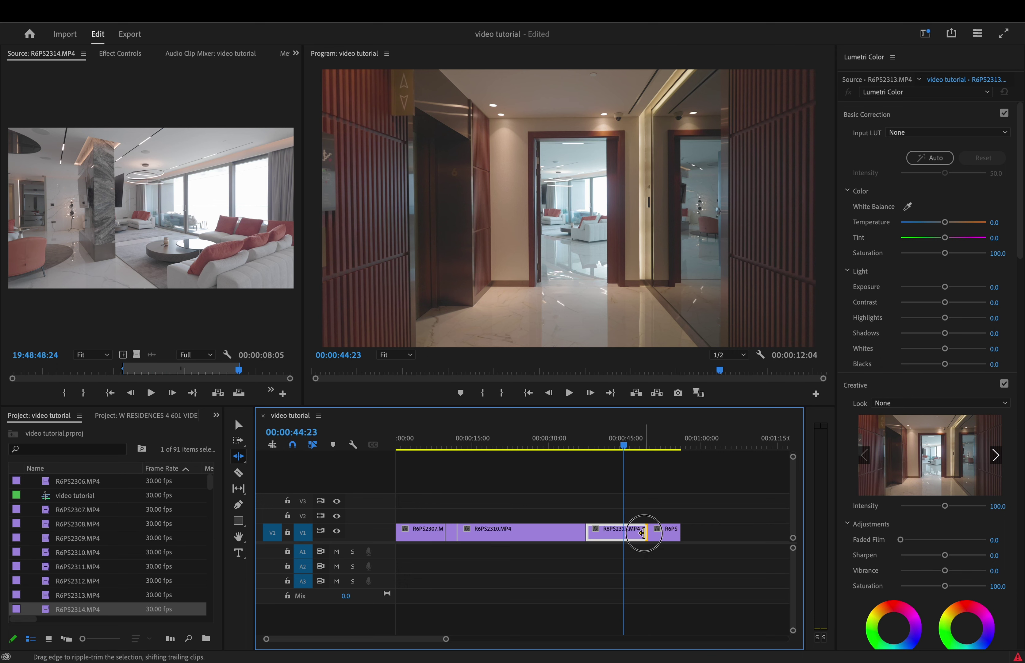
mouse_move(642, 533)
left_mouse_down()
mouse_move(623, 533)
mouse_move(640, 533)
left_mouse_up()
Step: Try duplicating the R6PS2313.MP4 clip and rearranging it ahead of R6PS2310.MP4 on V1, and undo both changes
key("v")
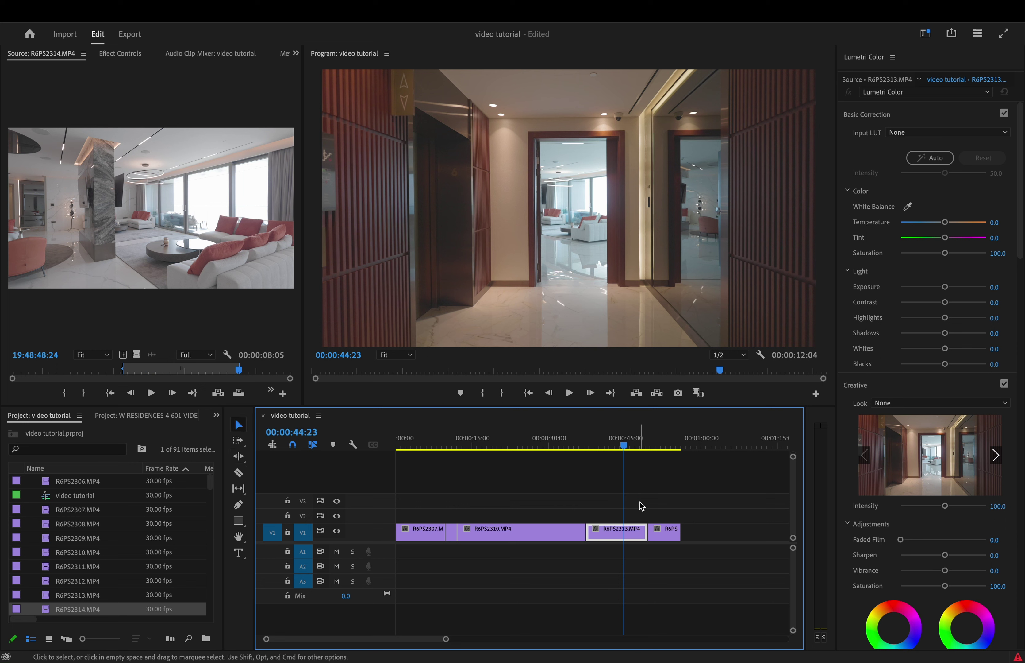
key("c")
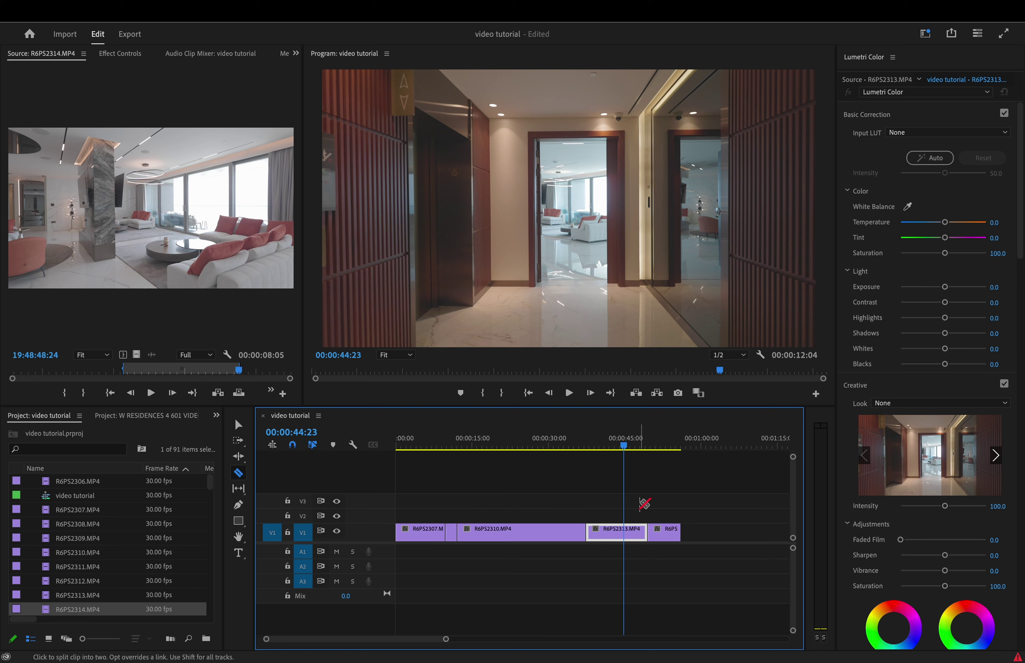
key("v")
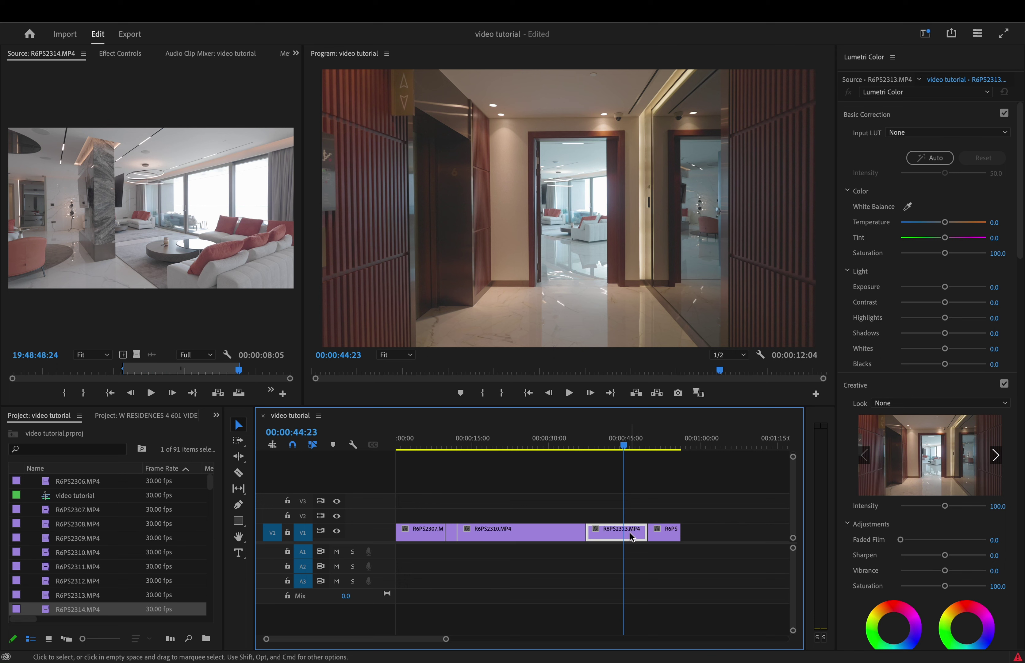
left_click_drag(632, 537, 734, 532)
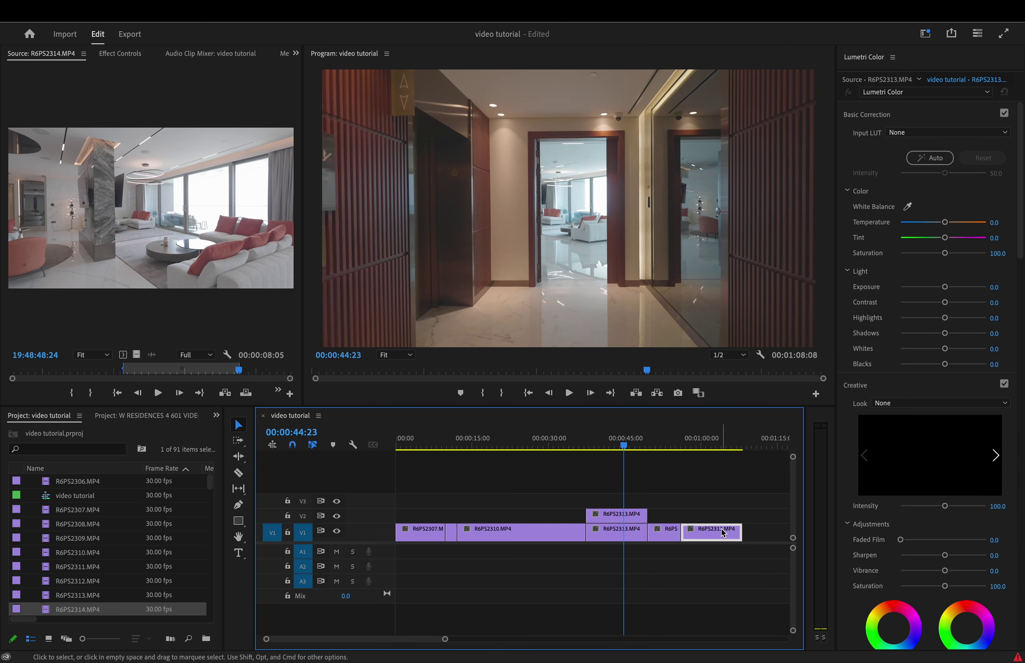
key("cmd+z")
key("cmd+z")
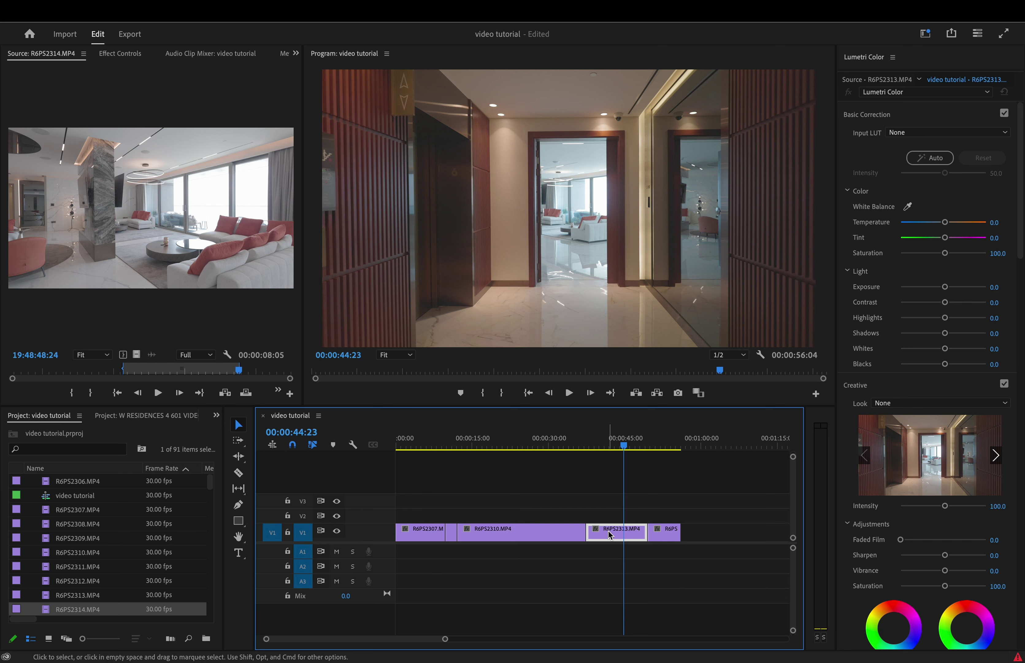
left_click_drag(611, 534, 487, 533)
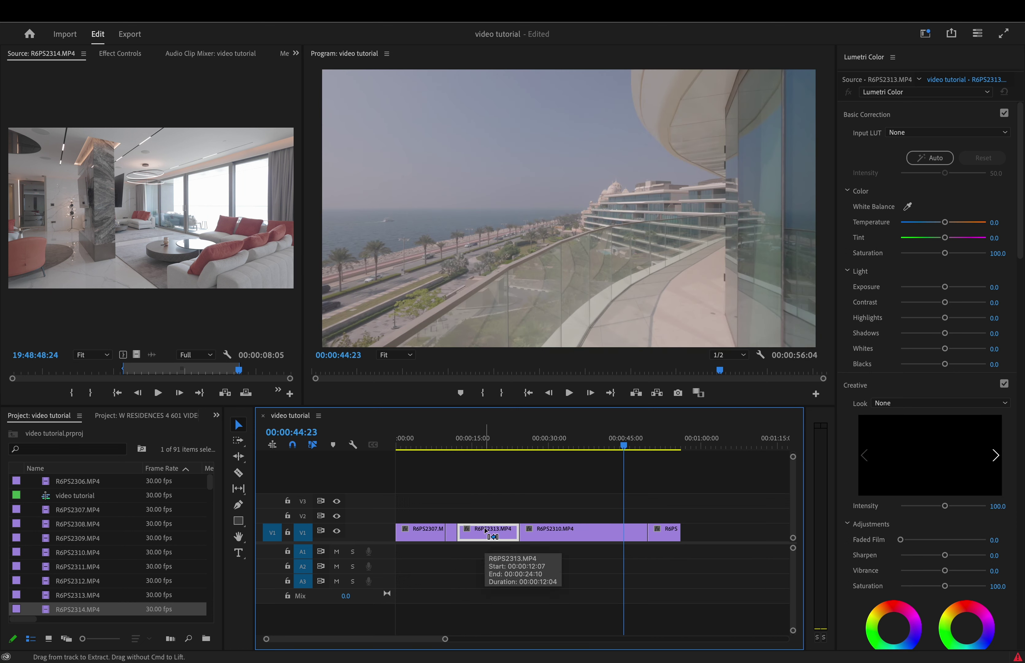
key("super+z")
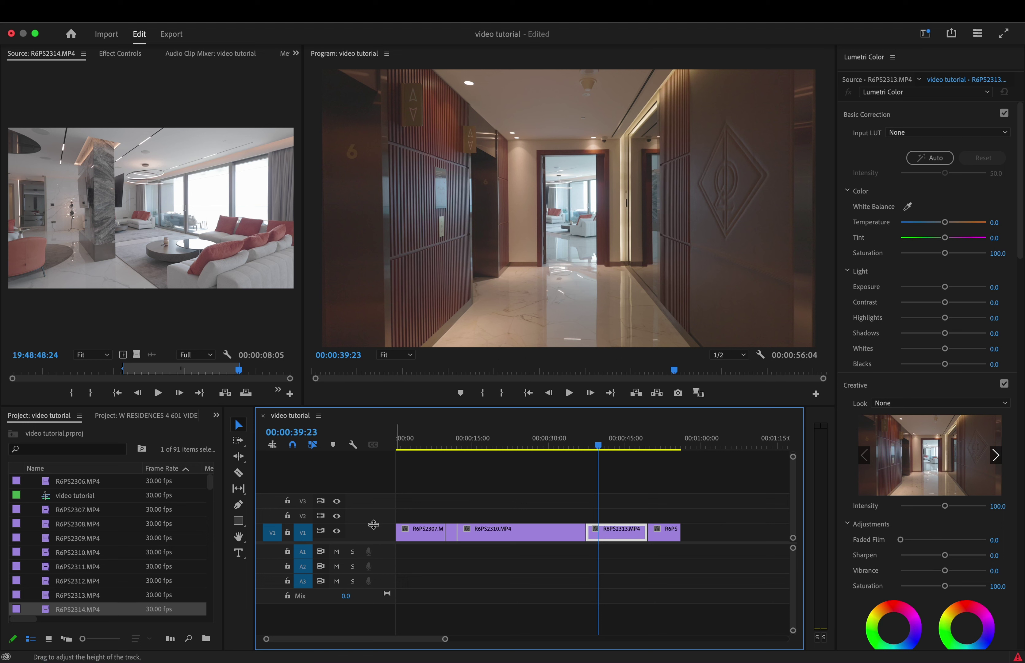
Step: Increase the height of track V1 to show clip thumbnails and zoom in slightly on the timeline
left_click_drag(372, 527, 365, 493)
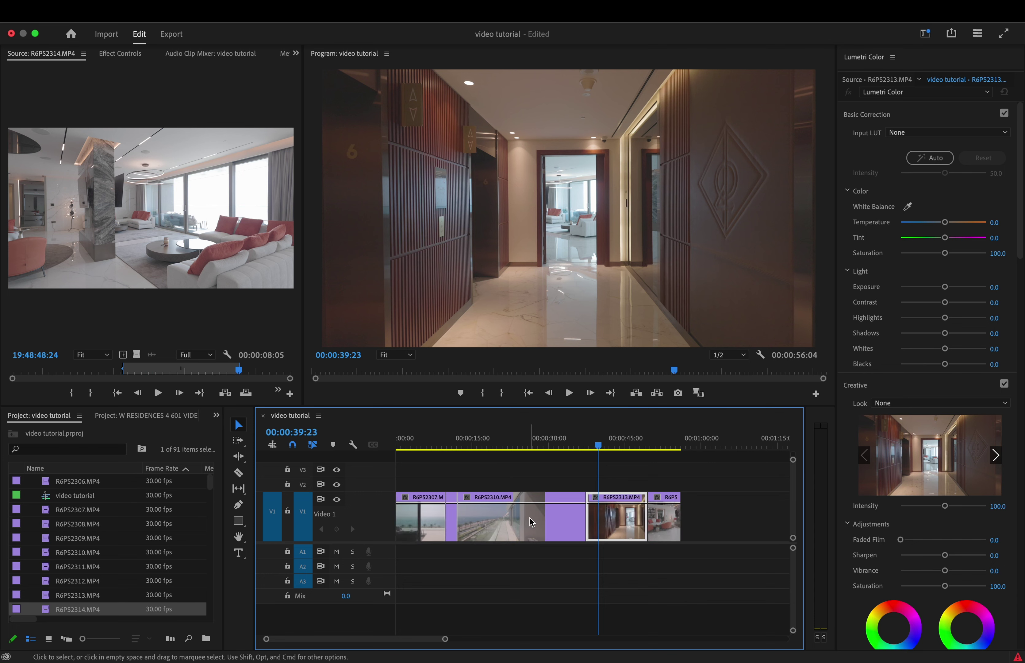
scroll(530, 518, "up", 2)
scroll(530, 518, "down", 2)
scroll(530, 517, "up", 2)
scroll(529, 518, "down", 2)
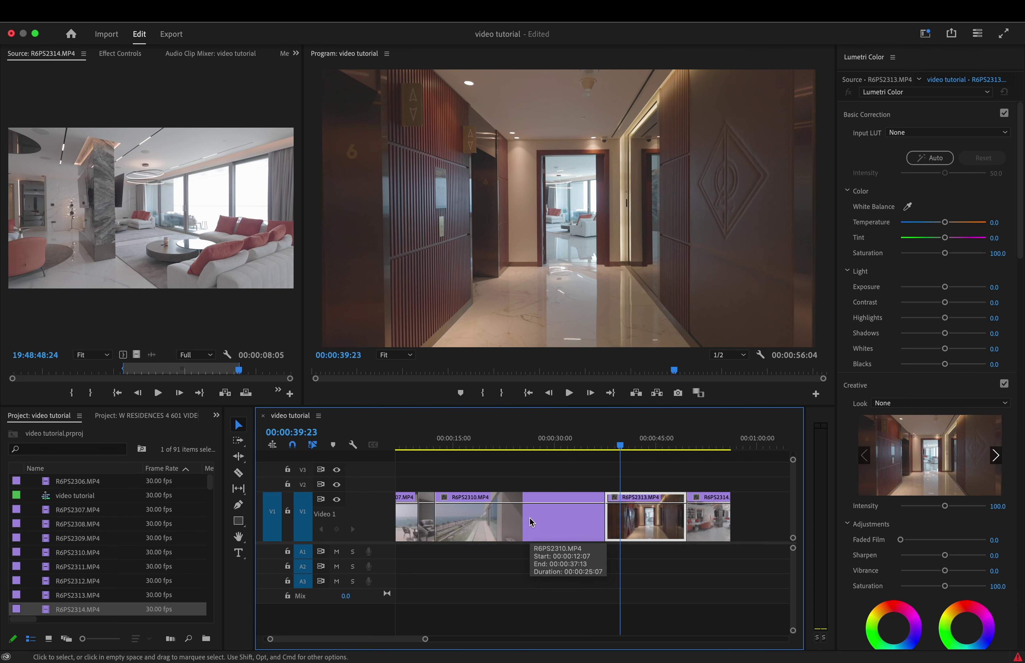
Step: Ripple-trim the start of the R6PS2310.MP4 clip to the frame at 00:00:13:13
key("Up")
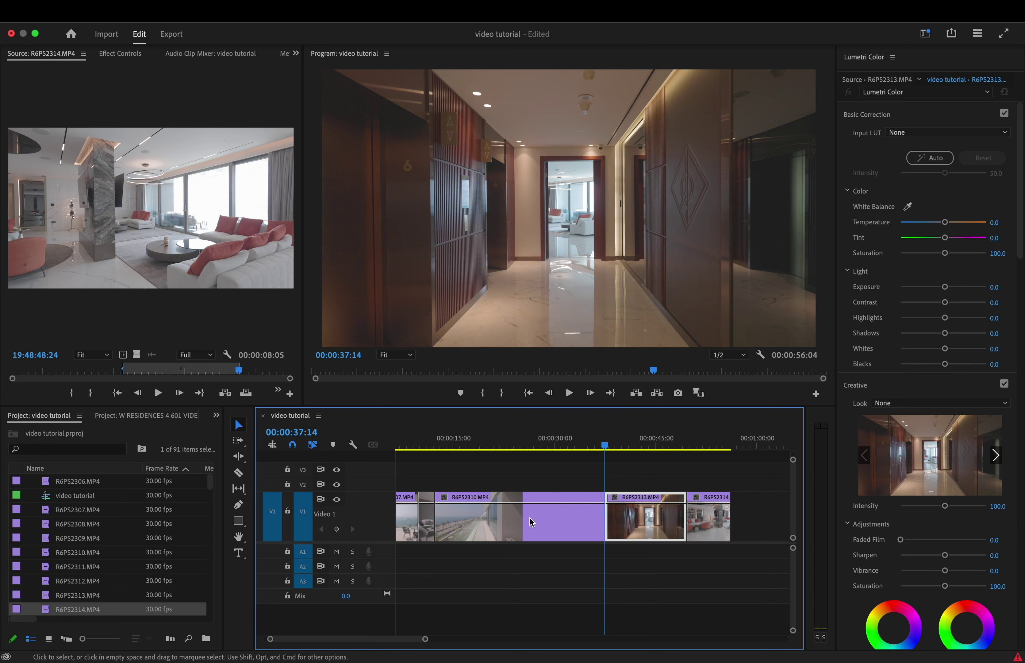
key("Up")
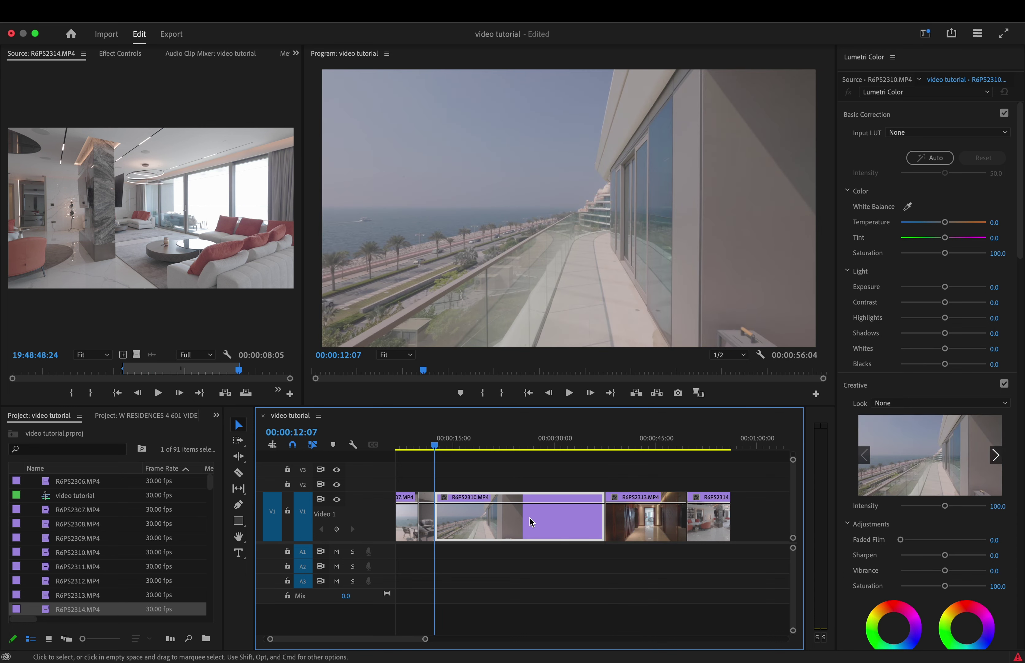
mouse_move(435, 446)
left_mouse_down()
mouse_move(460, 447)
mouse_move(434, 446)
mouse_move(445, 449)
left_mouse_up()
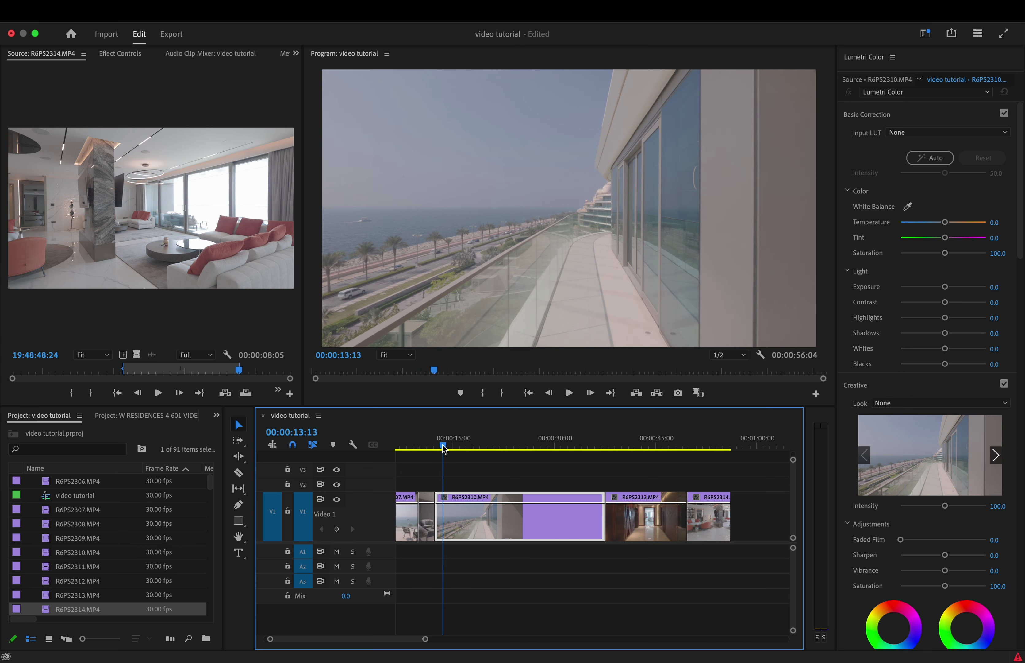
key("b")
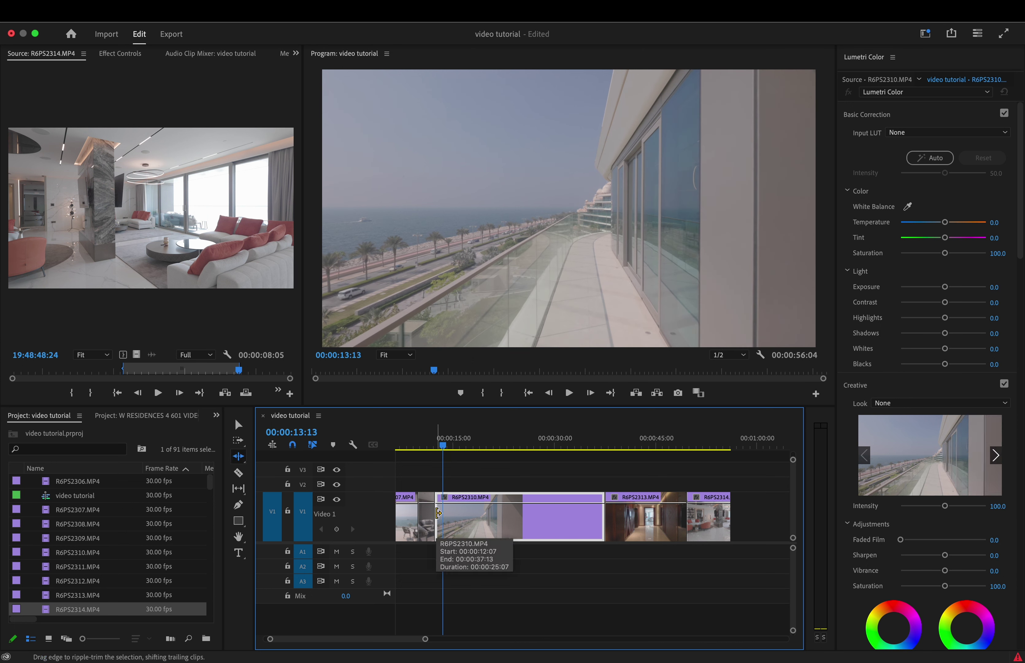
left_click_drag(438, 512, 443, 513)
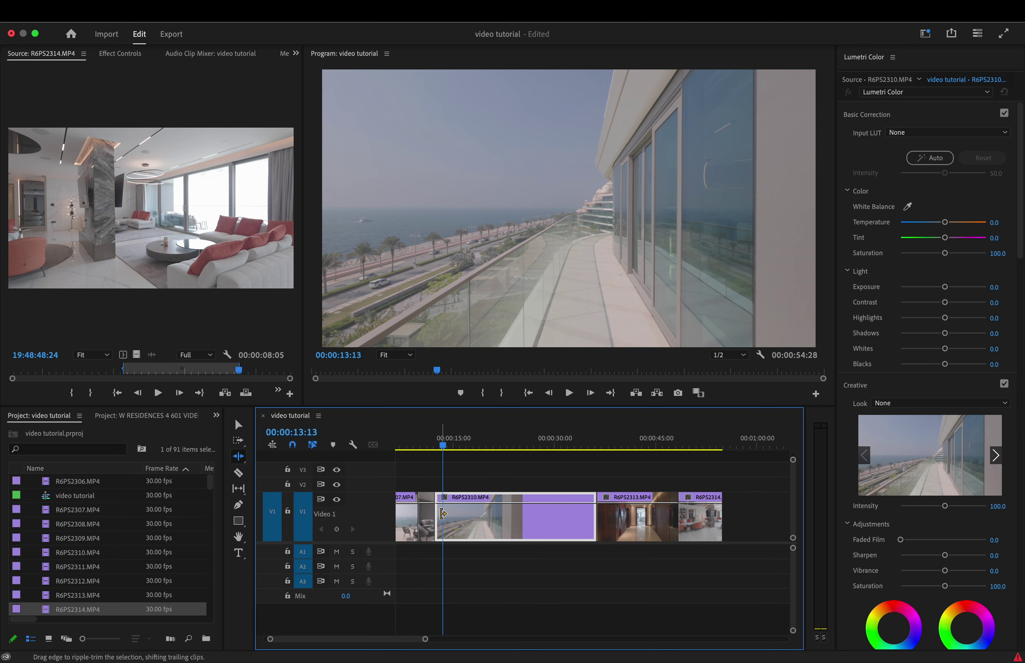
Step: Show the Time Remapping speed line on the R6PS2310.MP4 clip and add a speed keyframe at 00:00:15:08
mouse_move(443, 448)
left_mouse_down()
mouse_move(565, 453)
mouse_move(454, 451)
left_mouse_up()
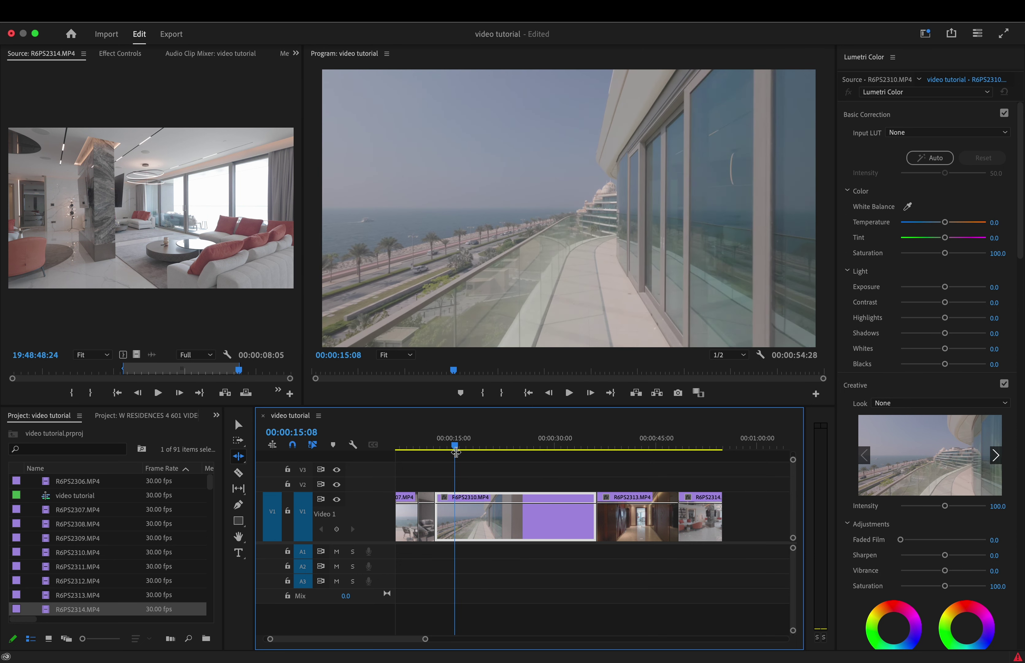
key("v")
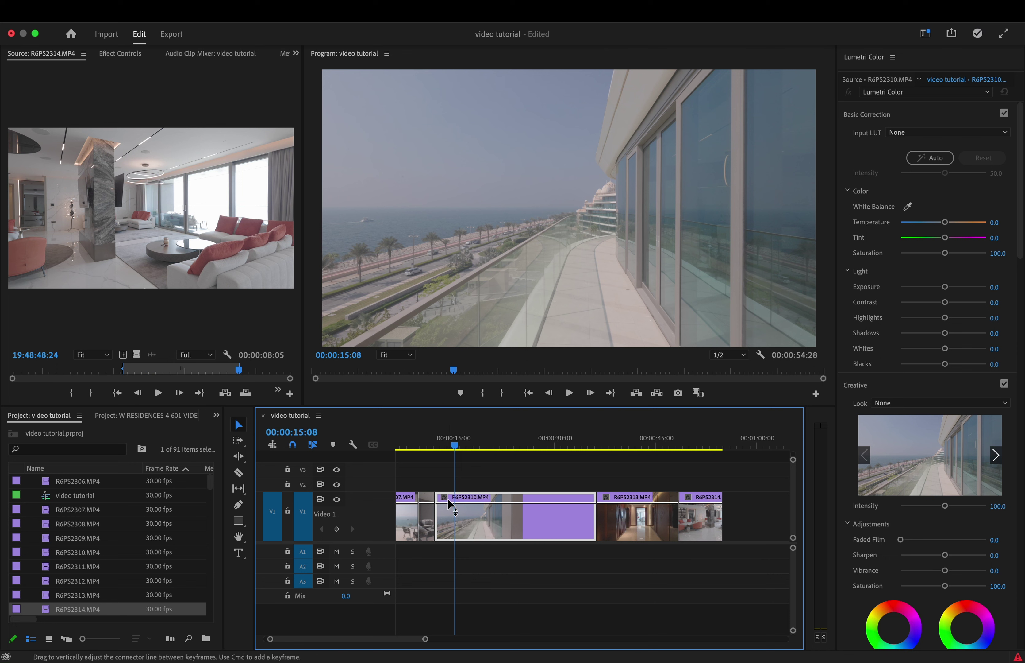
left_click(446, 500)
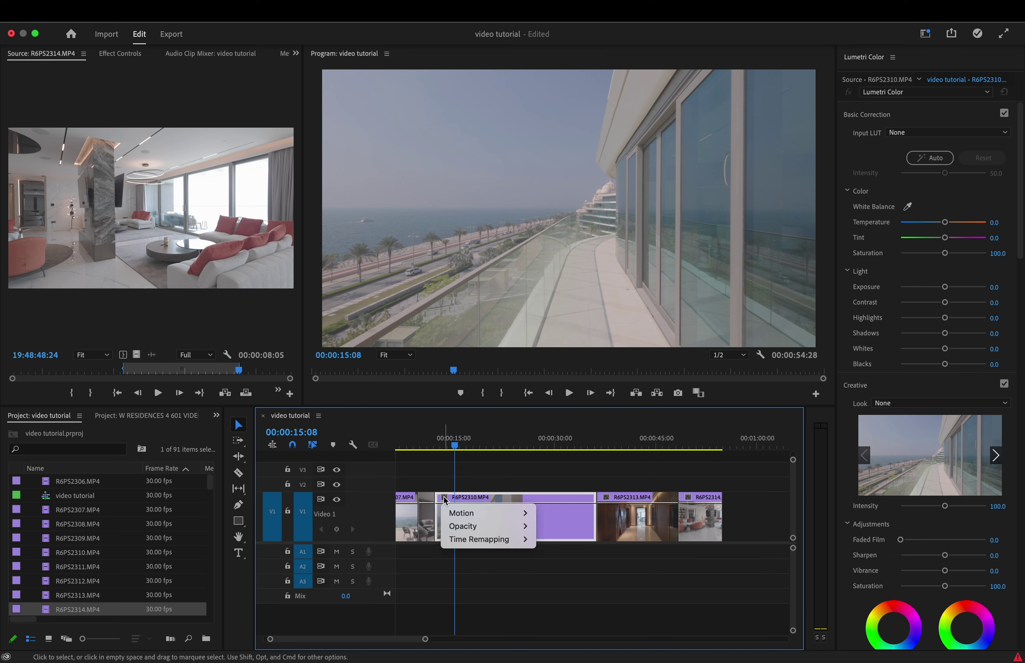
mouse_move(508, 539)
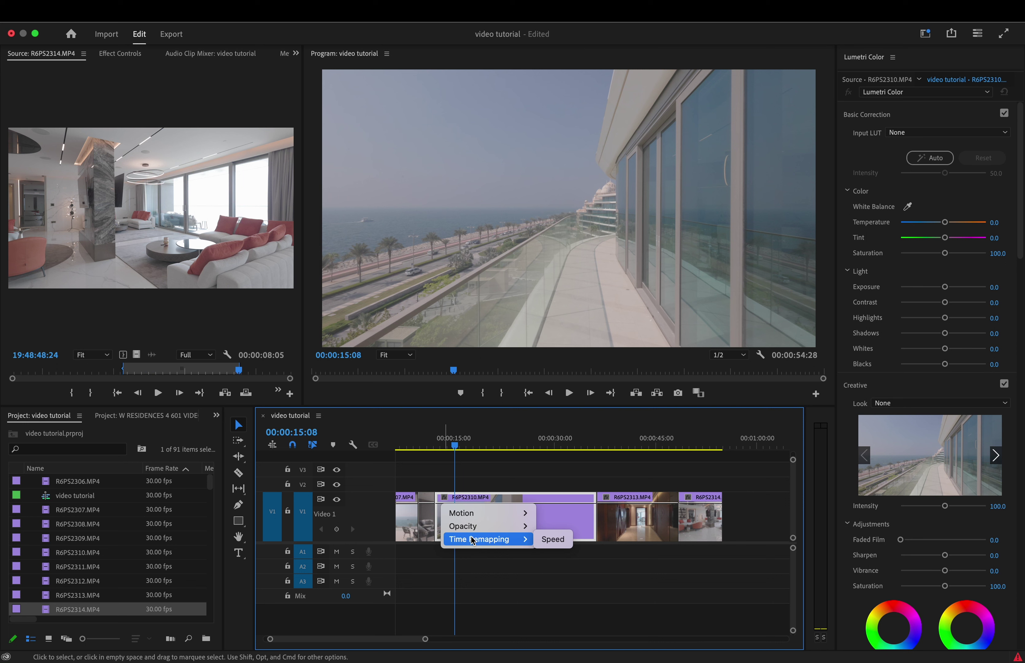
left_click(546, 539)
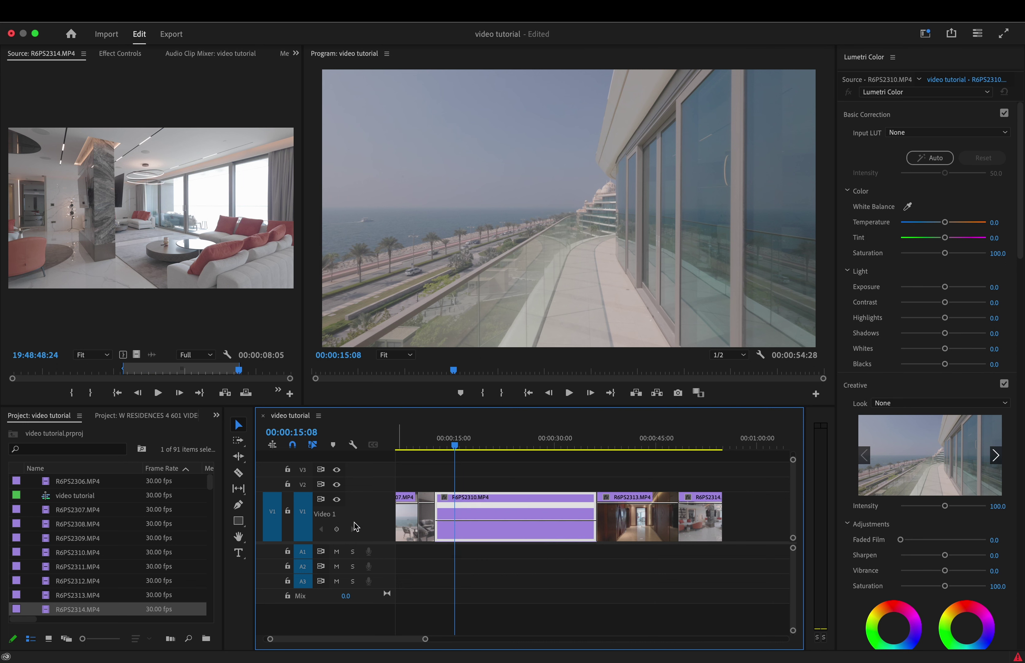
left_click(338, 532)
Step: Add a second speed keyframe to R6PS2310.MP4 at 00:00:31:24 and raise the speed between the keyframes to about 924%
left_click_drag(454, 447, 567, 444)
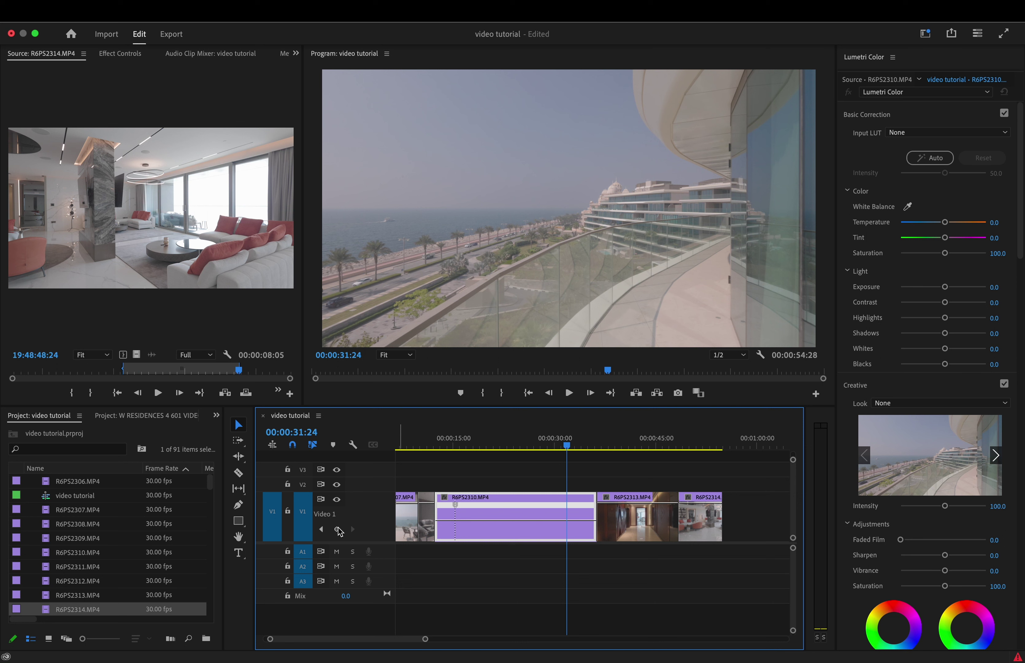
left_click(339, 530)
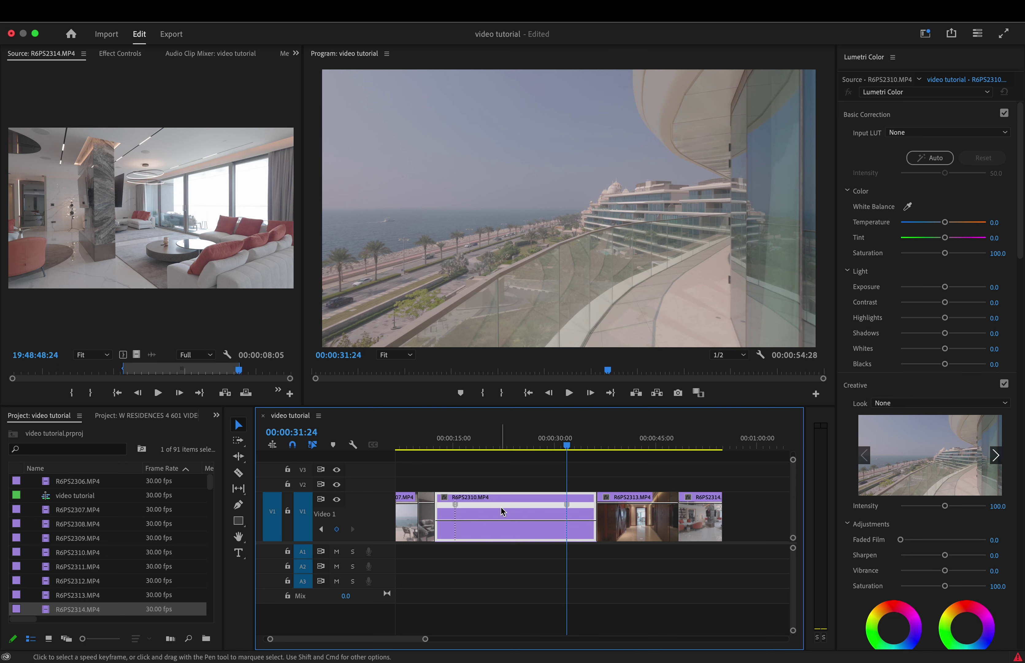
left_click_drag(501, 522, 501, 501)
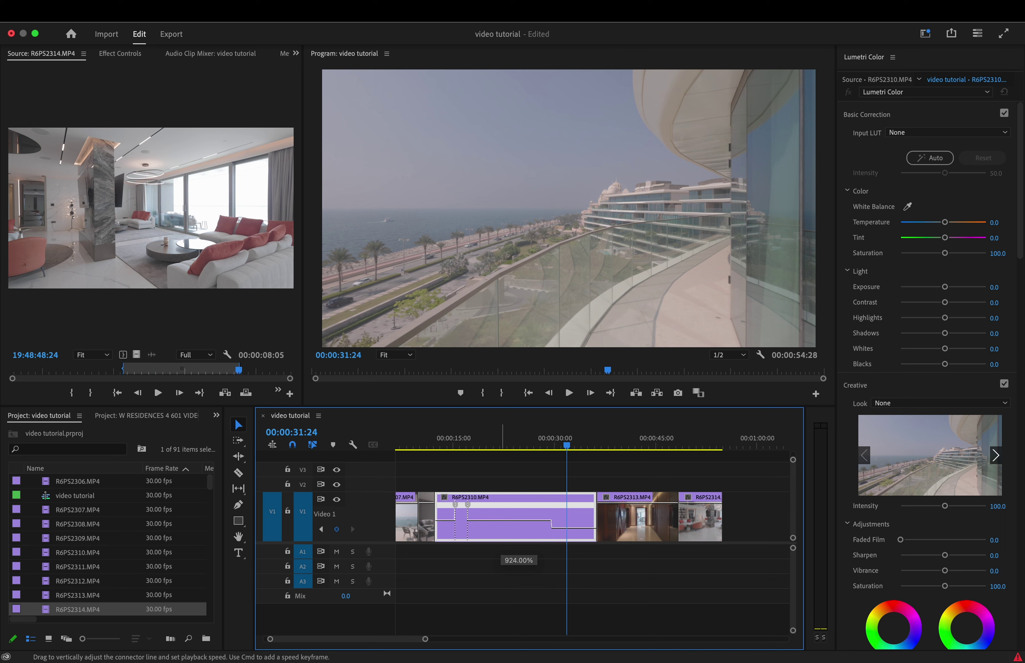
left_click_drag(501, 500, 501, 306)
Step: Spread both speed keyframes of R6PS2310.MP4 into gradual ramps and smooth each ramp's ease into a curve
scroll(475, 514, "up", 3)
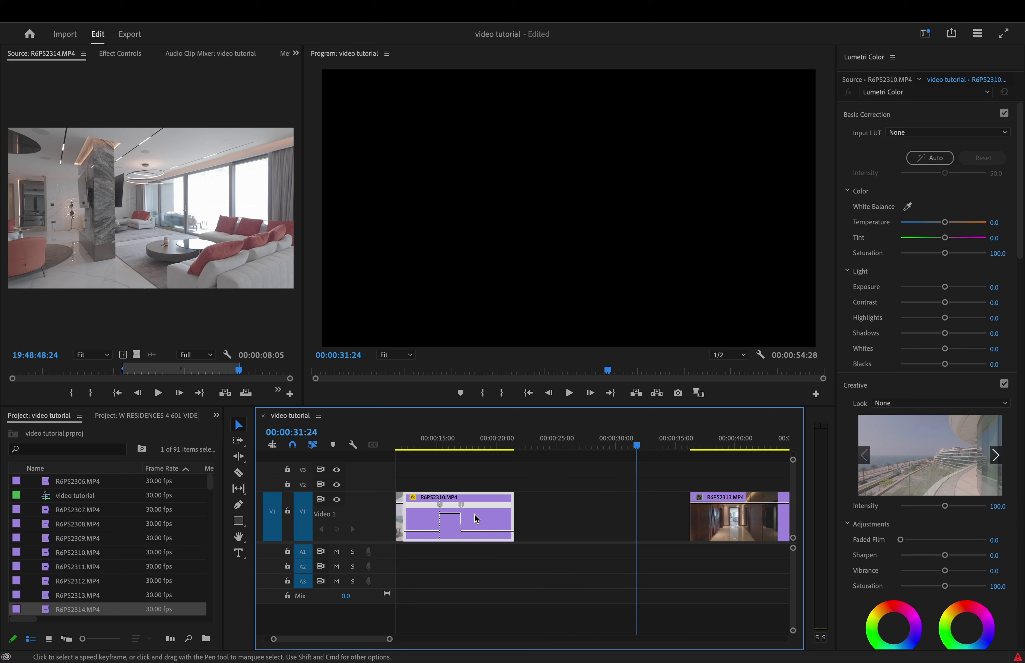
scroll(475, 514, "up", 3)
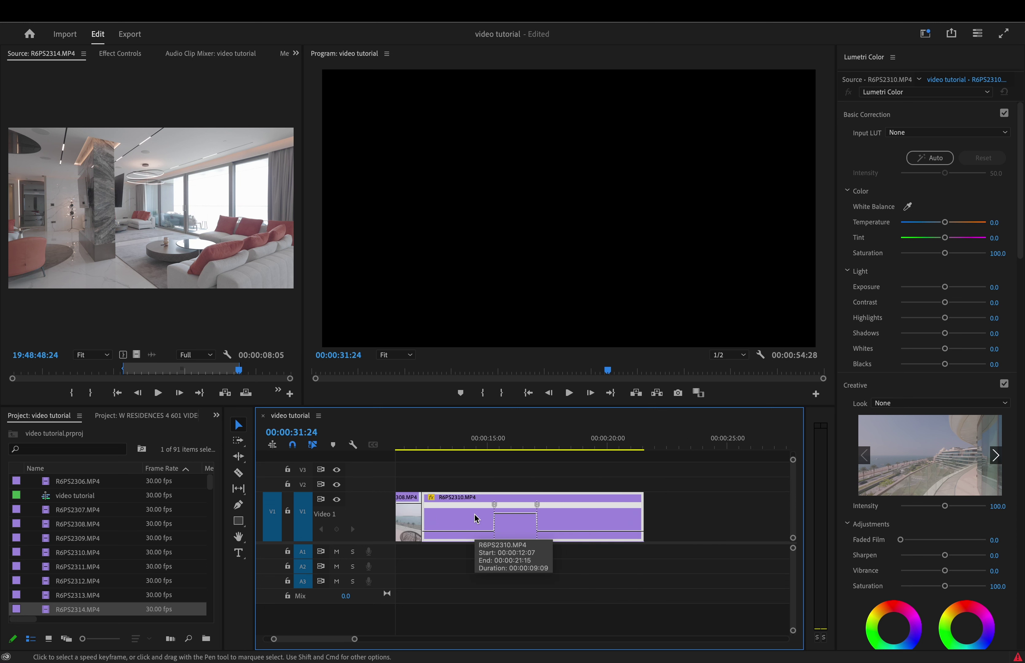
left_click_drag(496, 507, 530, 503)
left_click(500, 512)
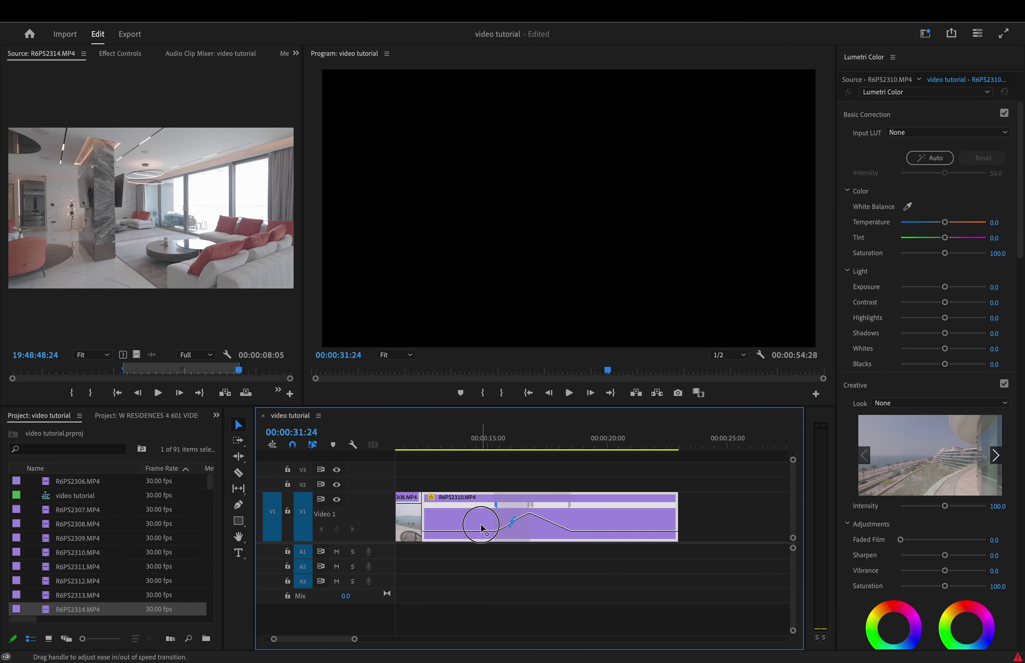
left_click(569, 505)
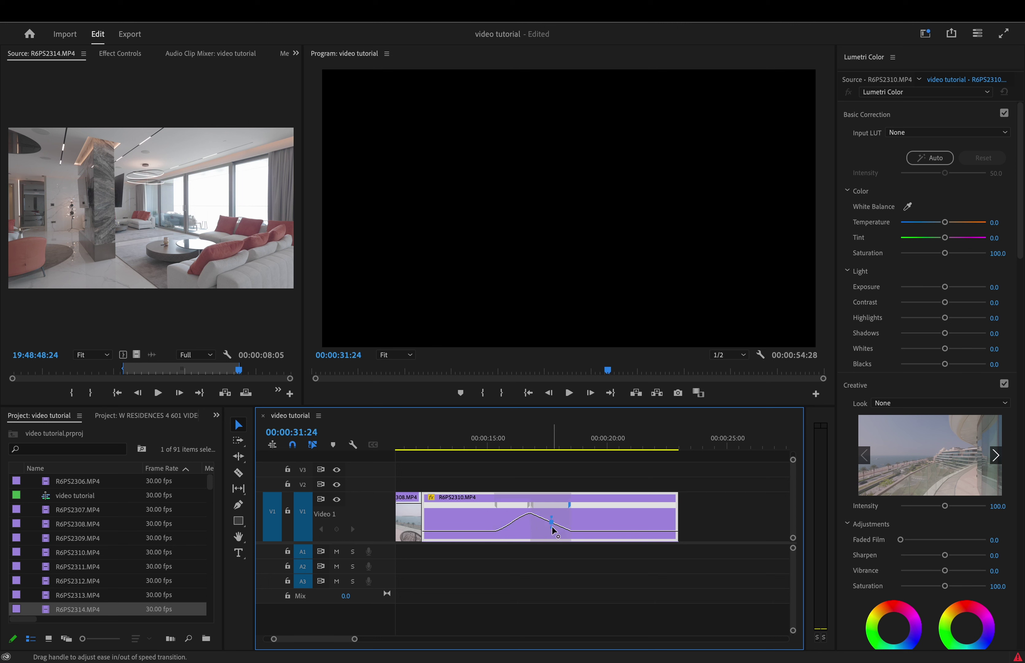
left_click_drag(551, 526, 587, 522)
Step: Ripple-delete the gap between the R6PS2310.MP4 and R6PS2313.MP4 clips on V1
left_click(717, 519)
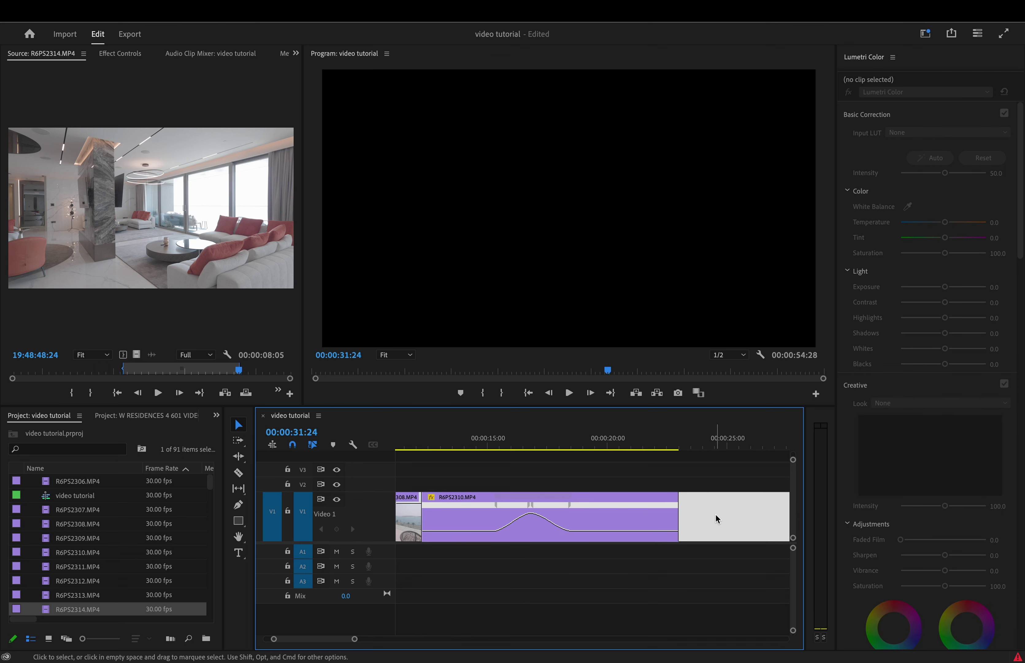
key("minus")
key("minus")
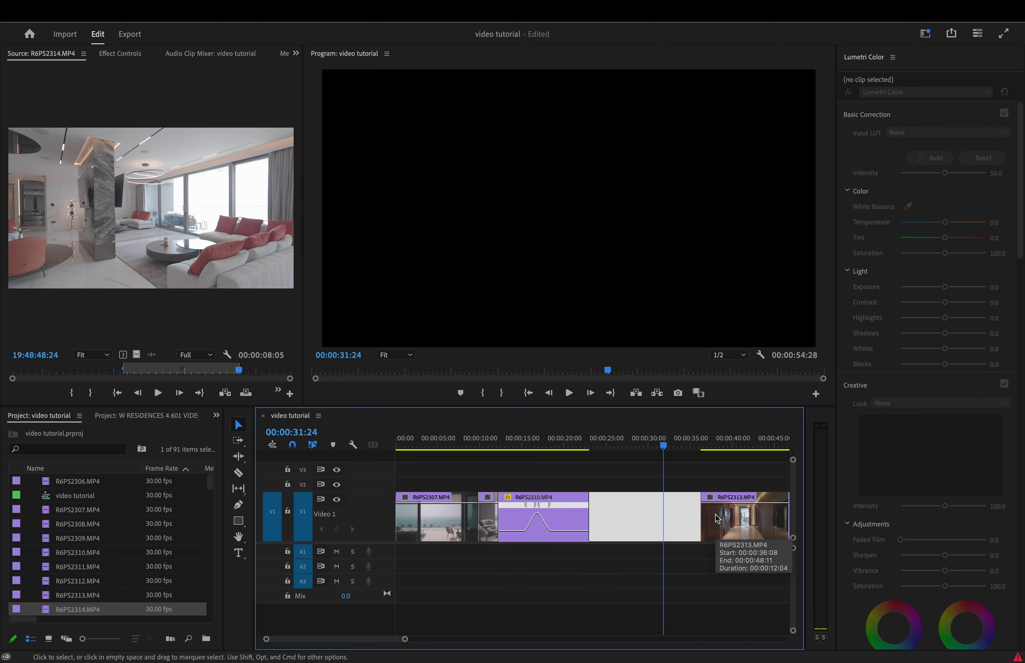
key("Delete")
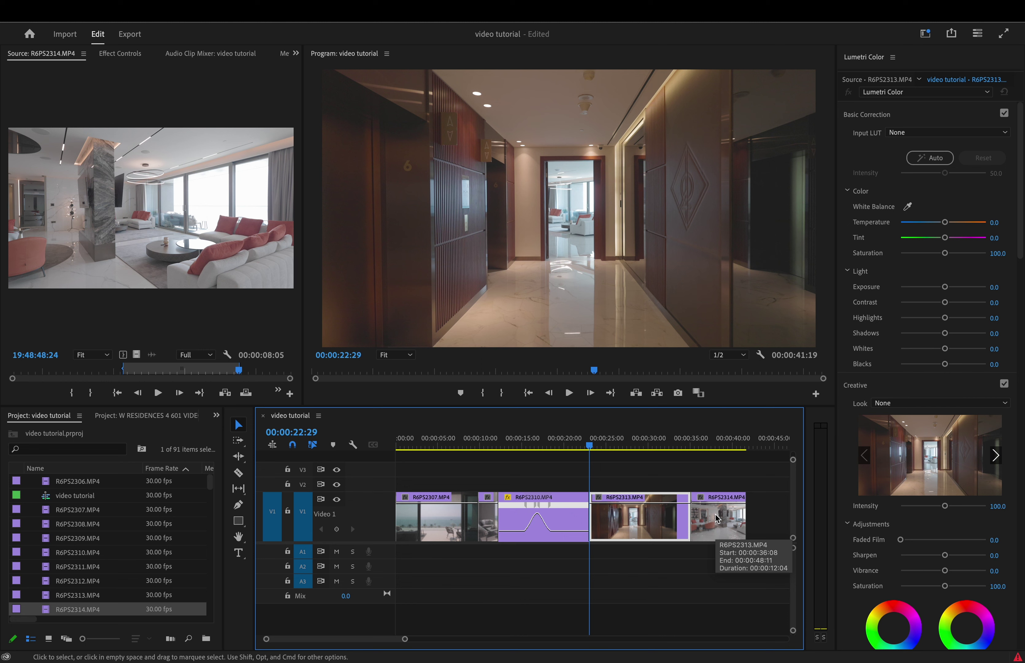
Step: Play the sequence from the R6PS2308.MP4 clip through the speed ramp on R6PS2310.MP4
left_click(491, 444)
key("space")
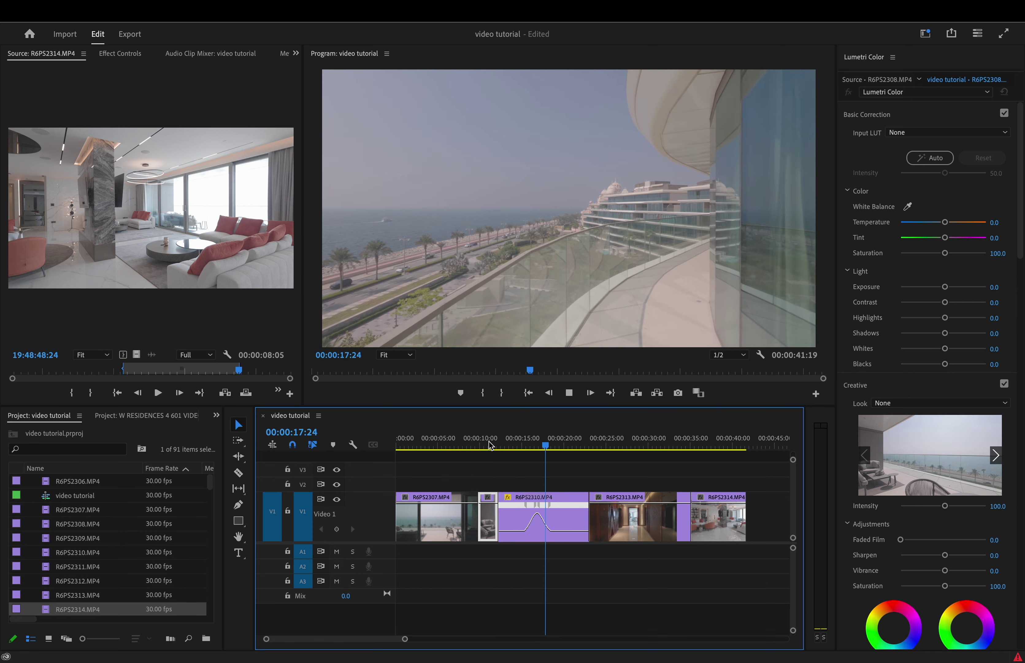
key("space")
Step: Raise the peak speed of the R6PS2310.MP4 speed ramp between its two keyframes
key("=")
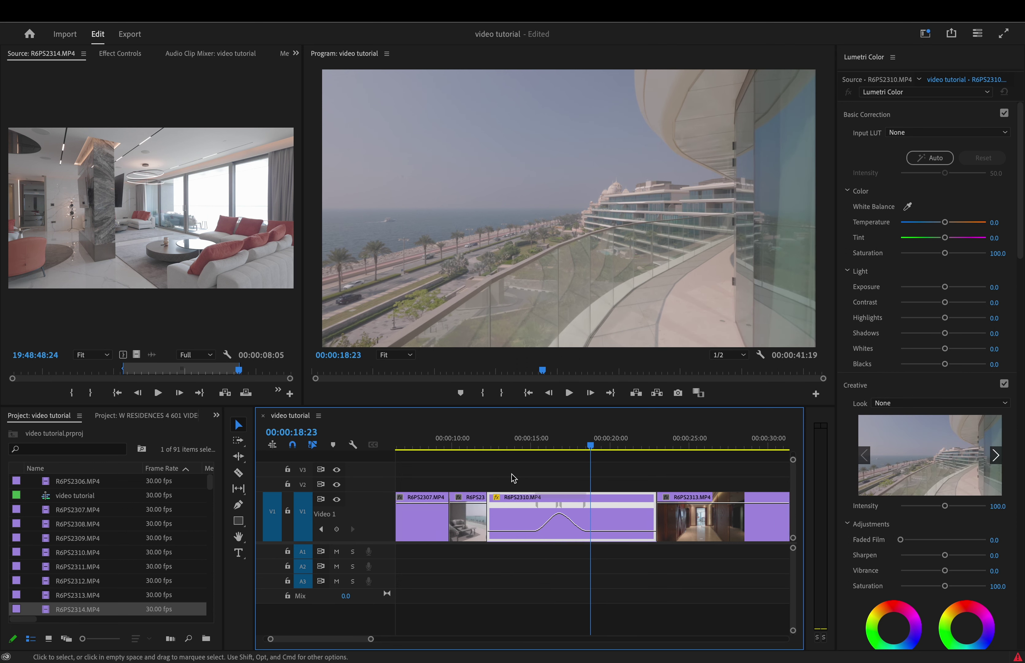
scroll(513, 478, "up", 2)
scroll(587, 514, "up", 4)
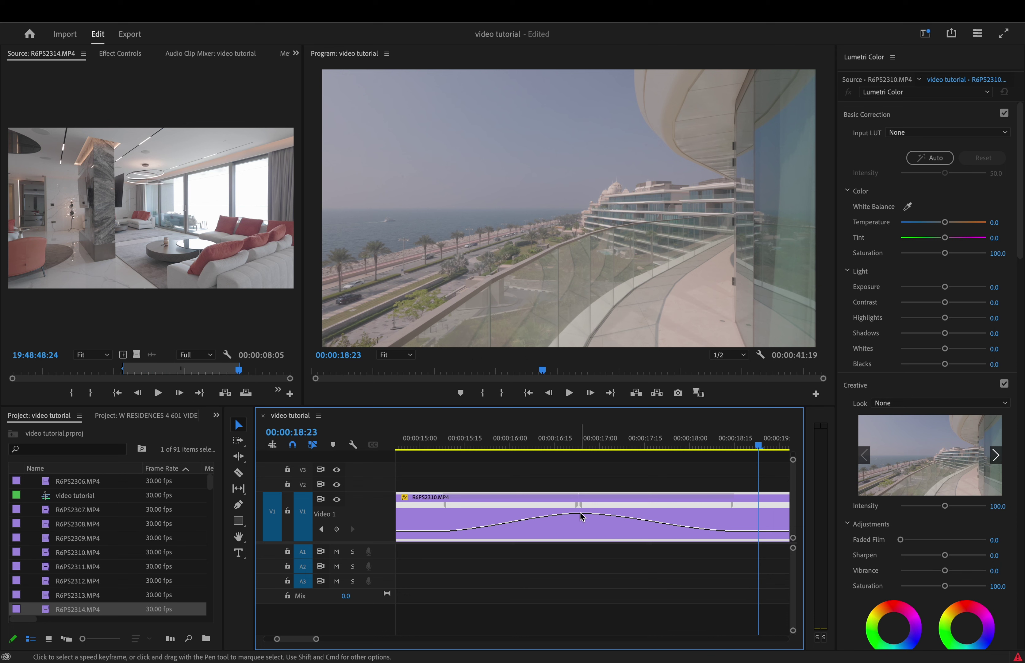
scroll(580, 515, "up", 1)
scroll(580, 515, "up", 3)
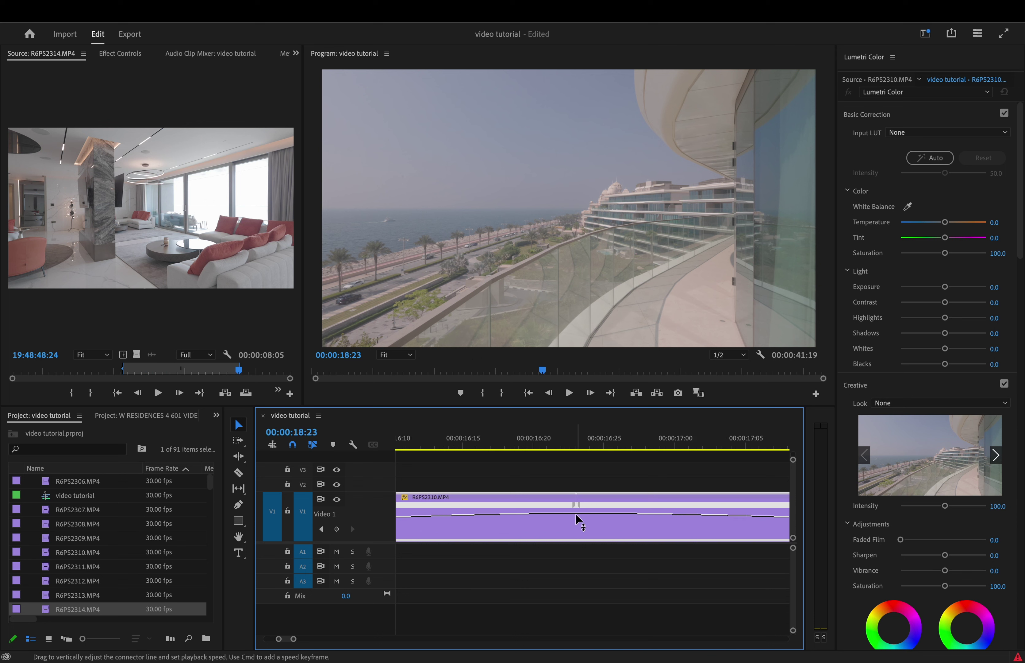
left_click_drag(576, 513, 576, 507)
left_click_drag(580, 466, 562, 553)
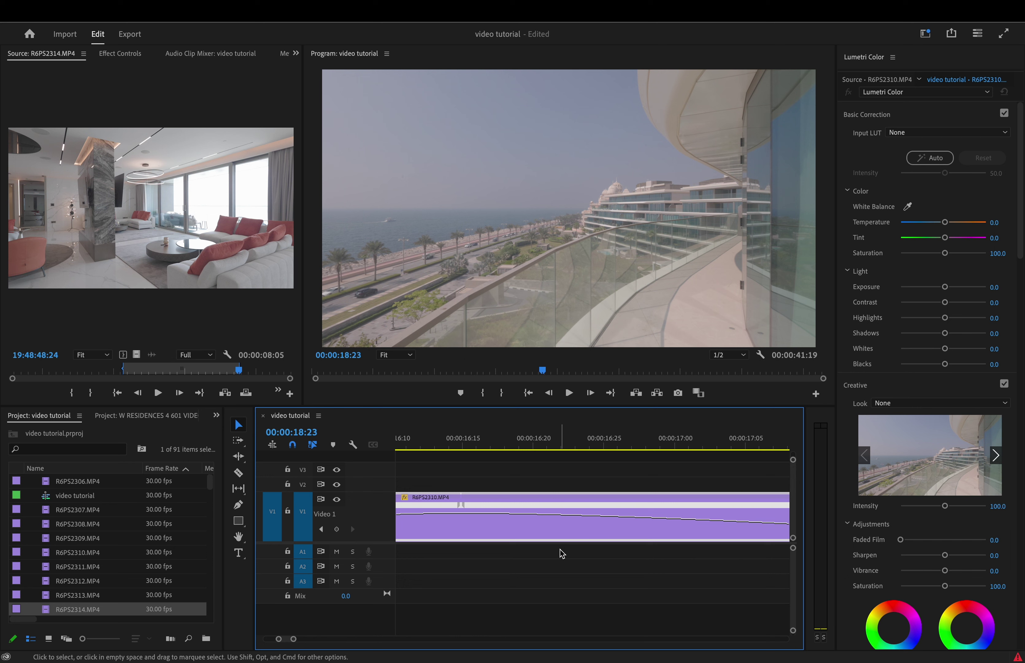
Step: Ripple-trim the start of R6PS2310.MP4 to shorten the clip to a duration of 00:00:08:29
key("minus")
key("minus")
key("minus")
key("minus")
key("minus")
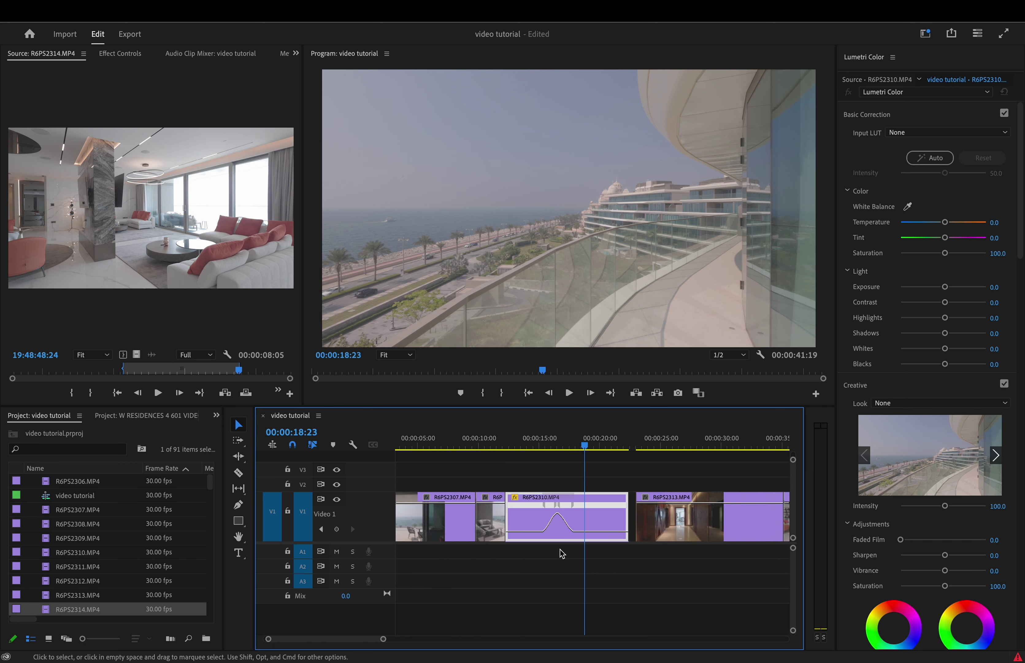
left_click_drag(507, 511, 524, 516)
key("b")
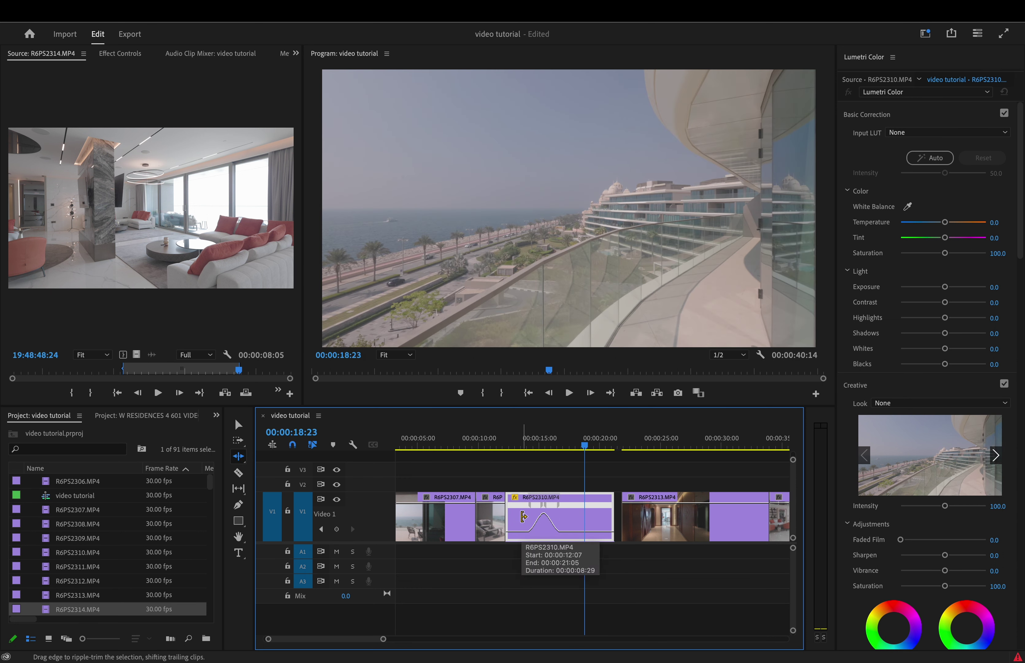
key("v")
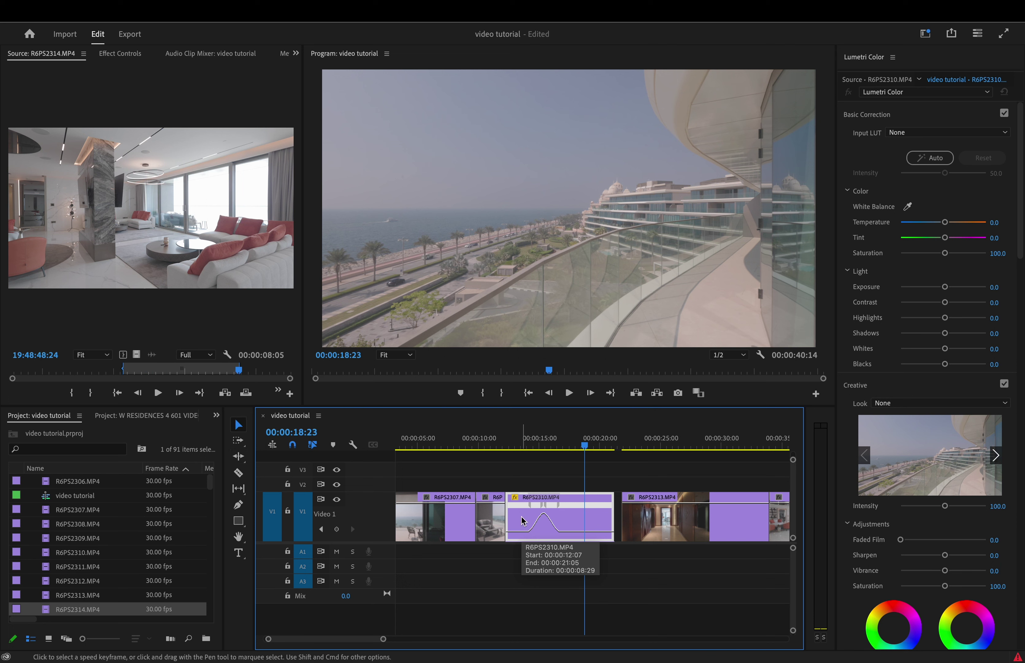
Step: Trim the end of R6PS2310.MP4 slightly and ripple-delete the gap before R6PS2313.MP4
left_click_drag(610, 521, 606, 521)
left_click(613, 522)
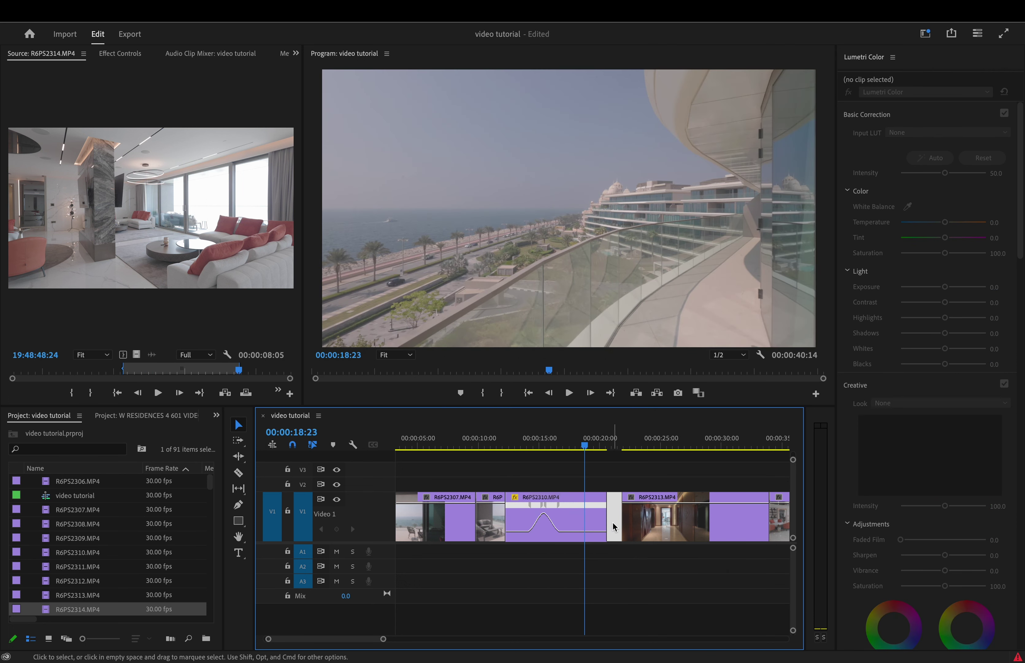
key("Delete")
Step: Play the ramp from 00:00:11:24, trim the end of R6PS2310.MP4 to 00:00:19:07 and close the gap behind it
left_click(500, 445)
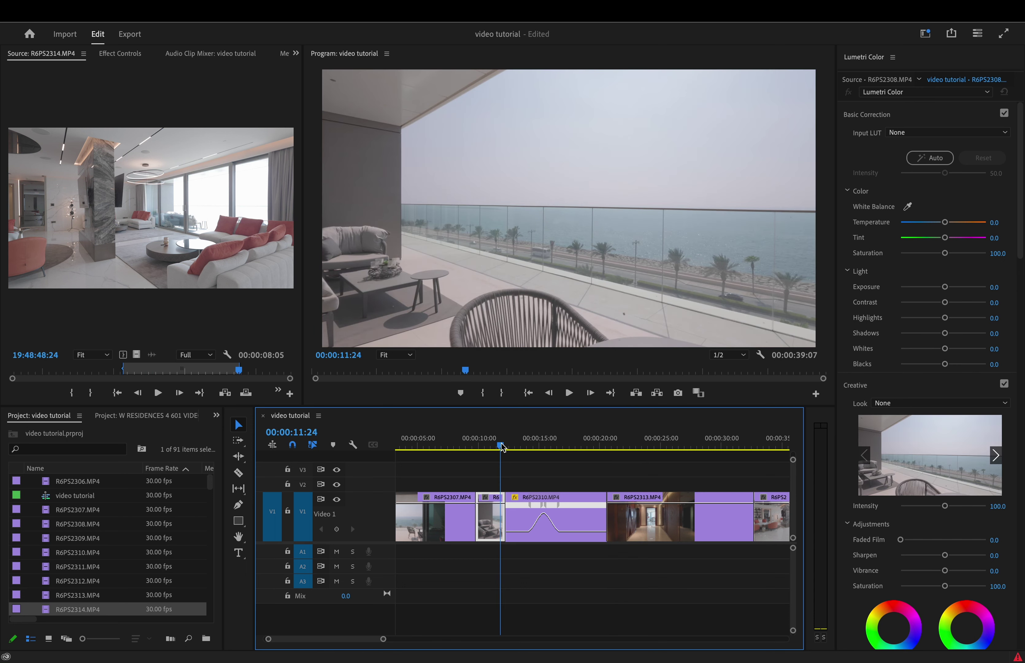
key("space")
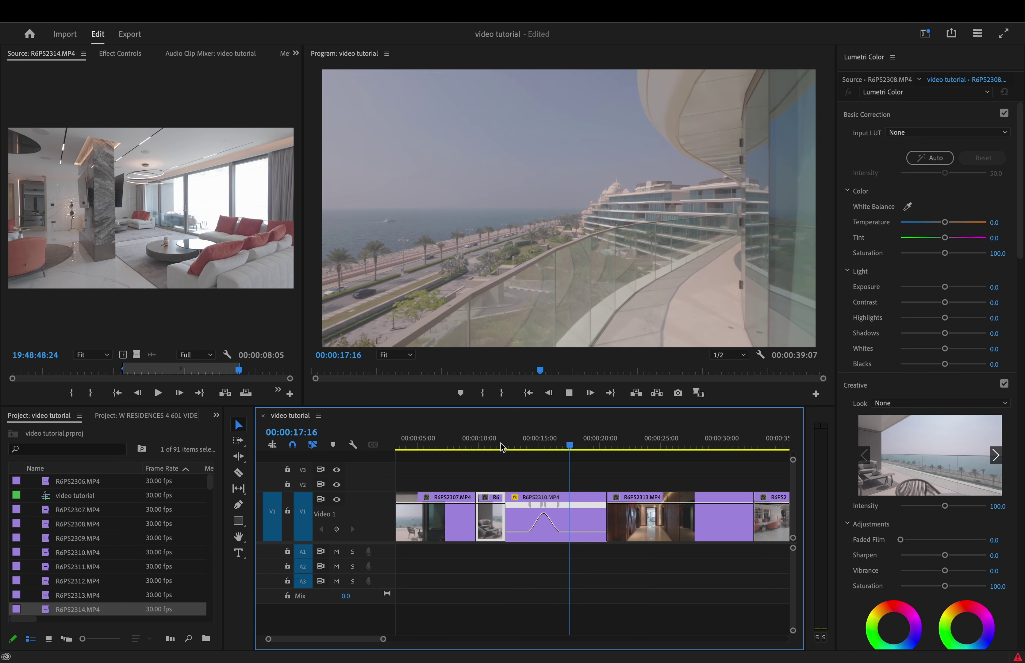
key("space")
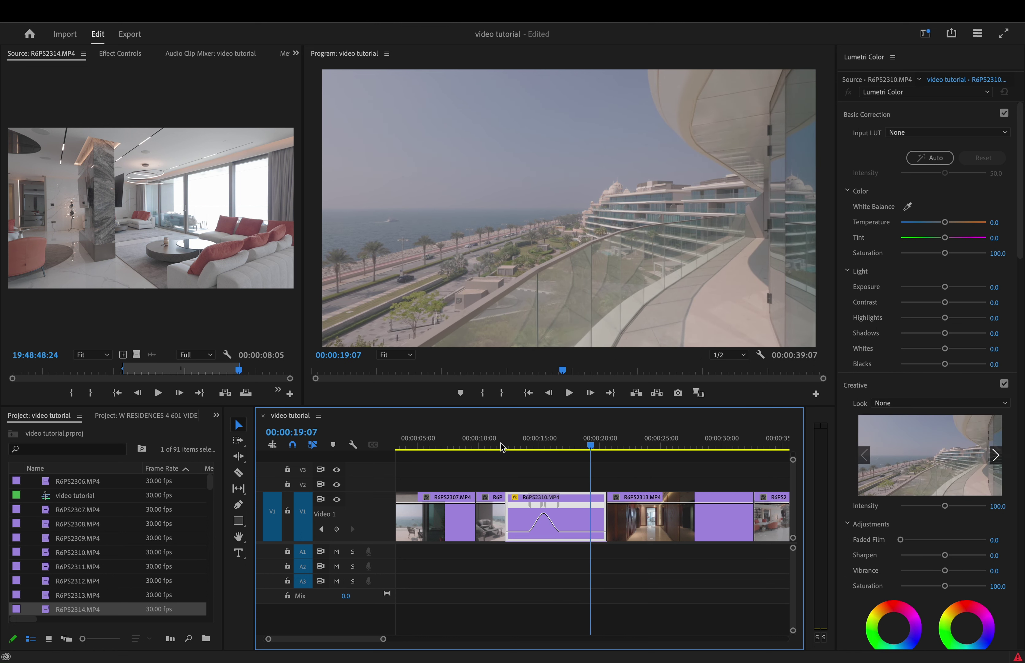
left_click_drag(602, 515, 590, 516)
left_click(596, 519)
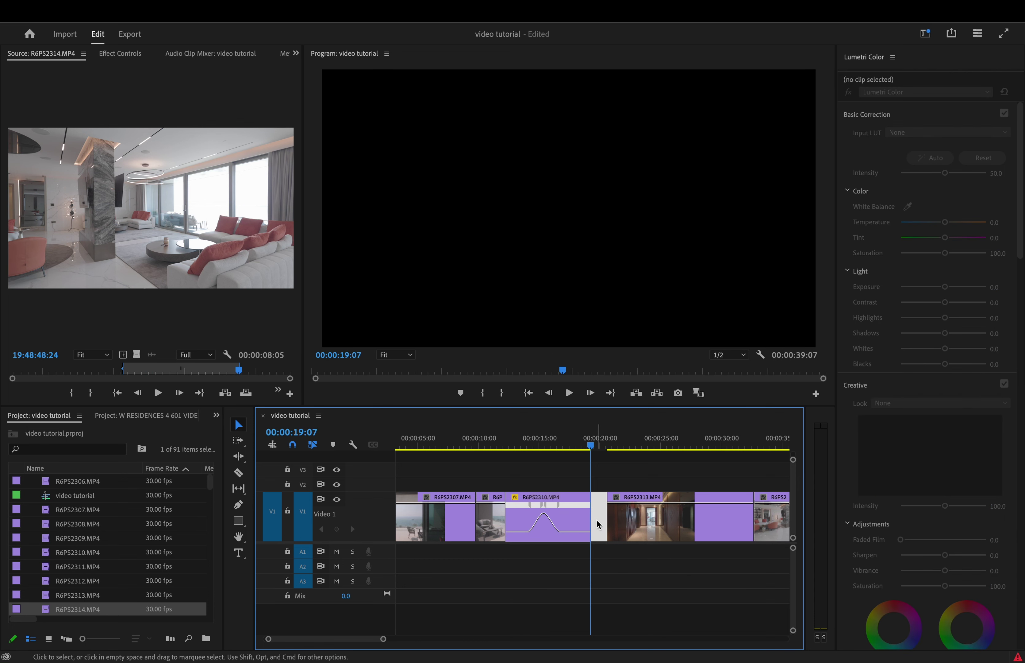
key("Delete")
Step: Show the Time Remapping speed line on the R6PS2313.MP4 clip and add a speed keyframe at 00:00:27:20
left_click(492, 443)
key("space")
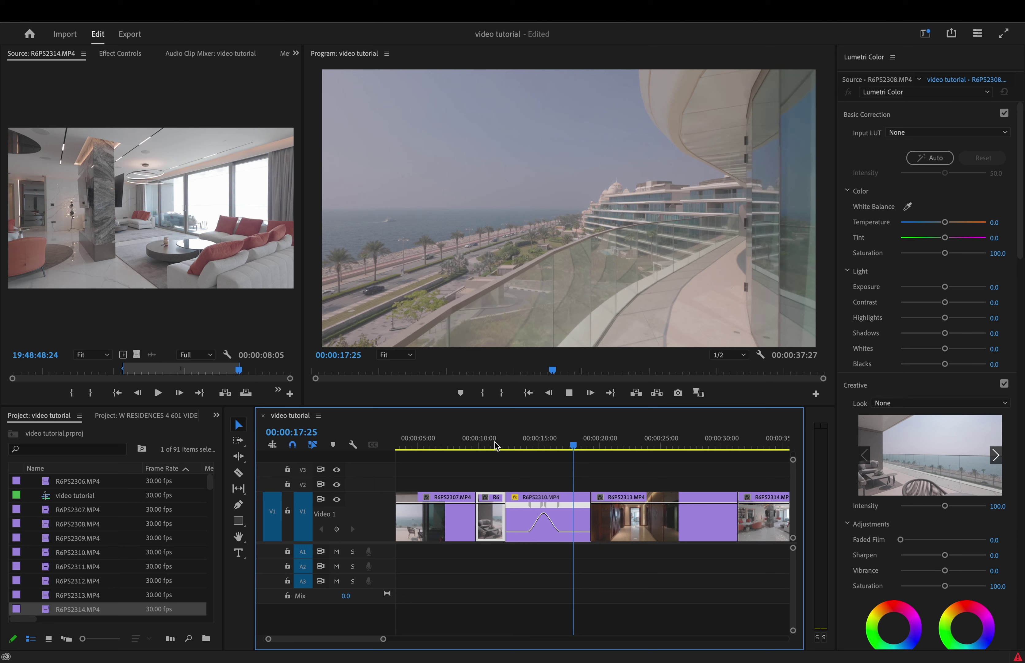
left_click_drag(582, 448, 695, 451)
left_click_drag(692, 449, 693, 449)
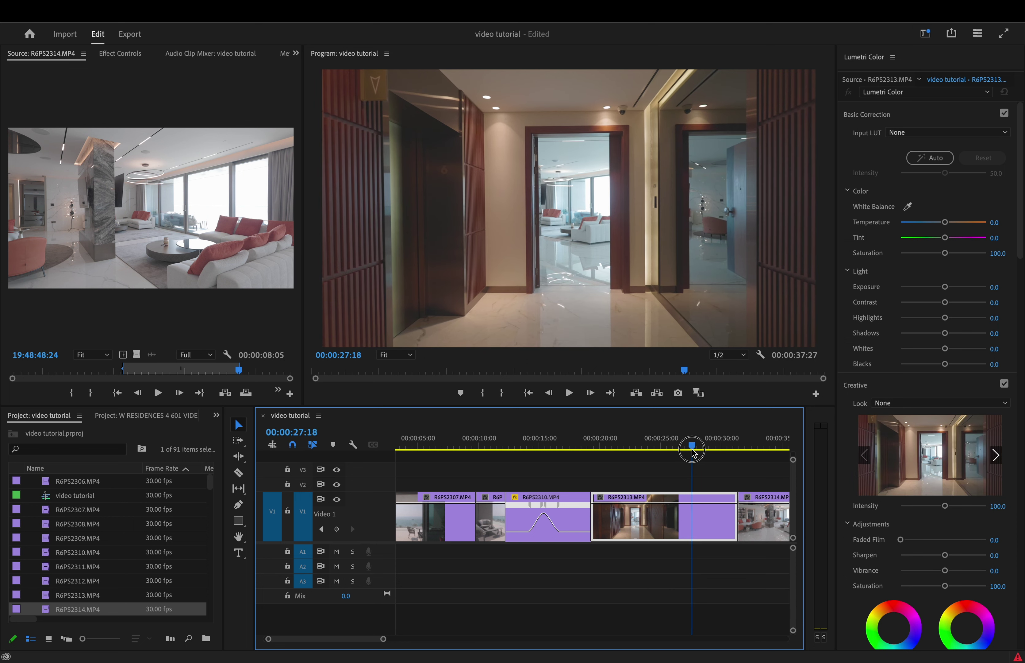
left_click(604, 499)
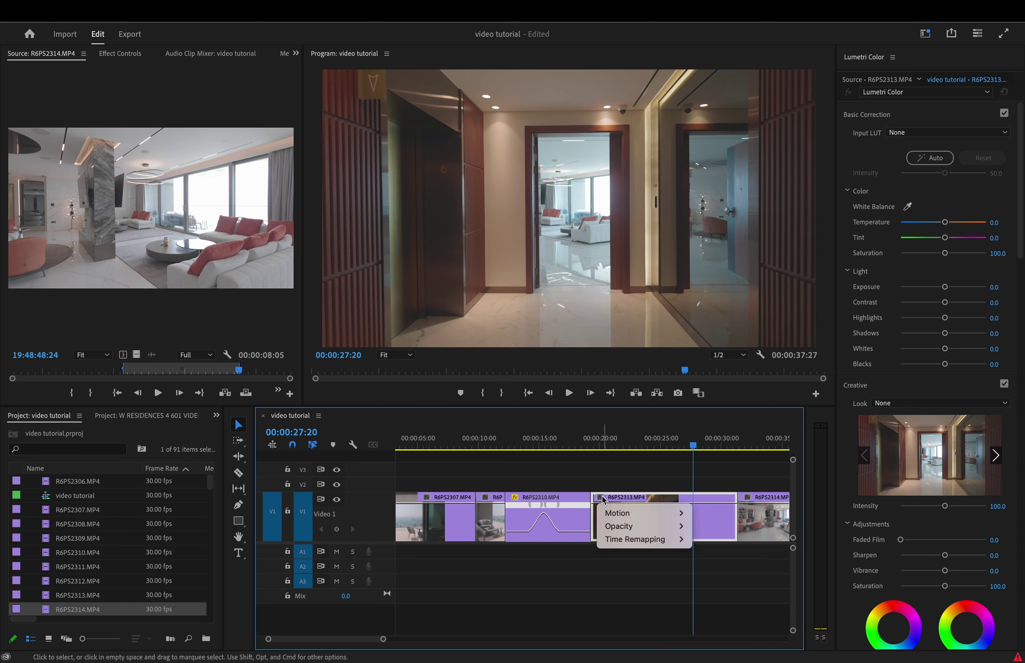
mouse_move(646, 539)
left_click(703, 539)
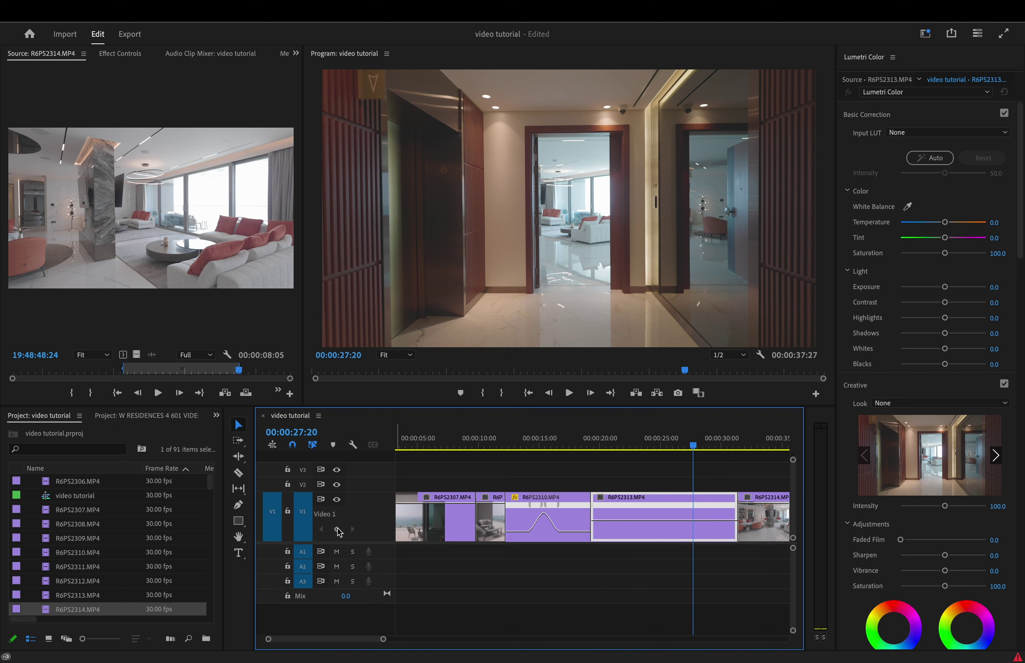
left_click(337, 529)
Step: Raise the speed before the R6PS2313.MP4 keyframe to 949%, smooth the ramp and extend it back to the clip's start
left_click_drag(615, 523, 568, 505)
scroll(608, 491, "up", 5)
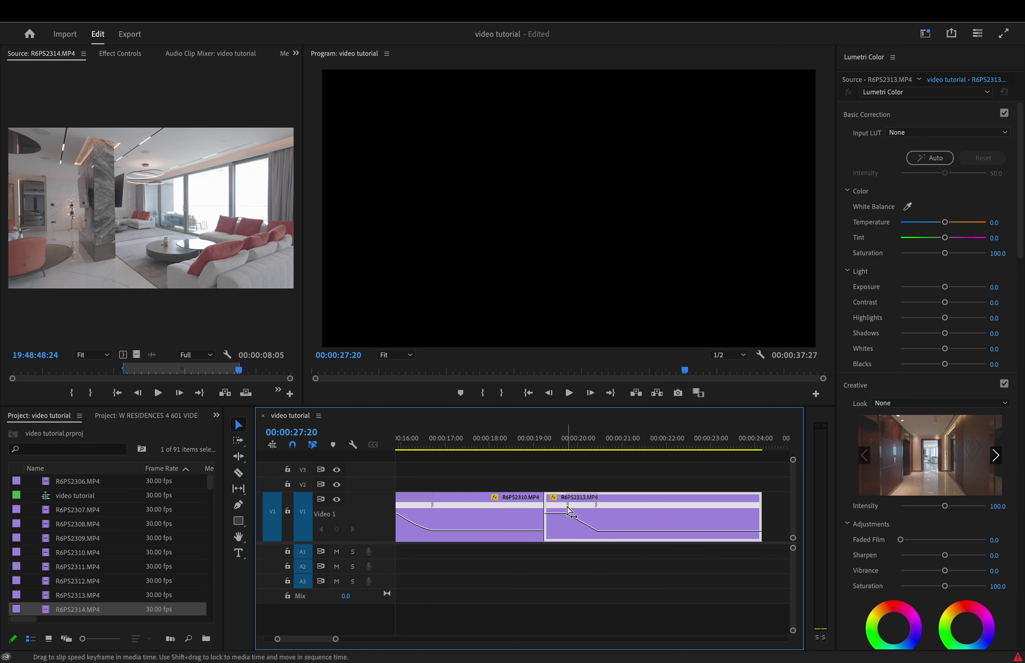
left_click(591, 527)
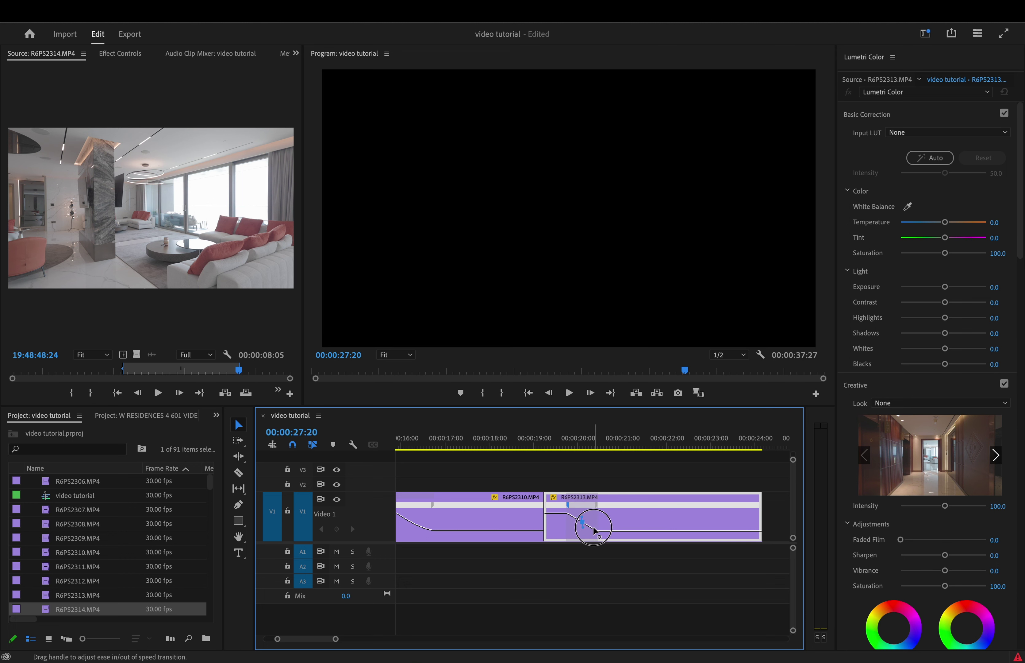
left_click(569, 508)
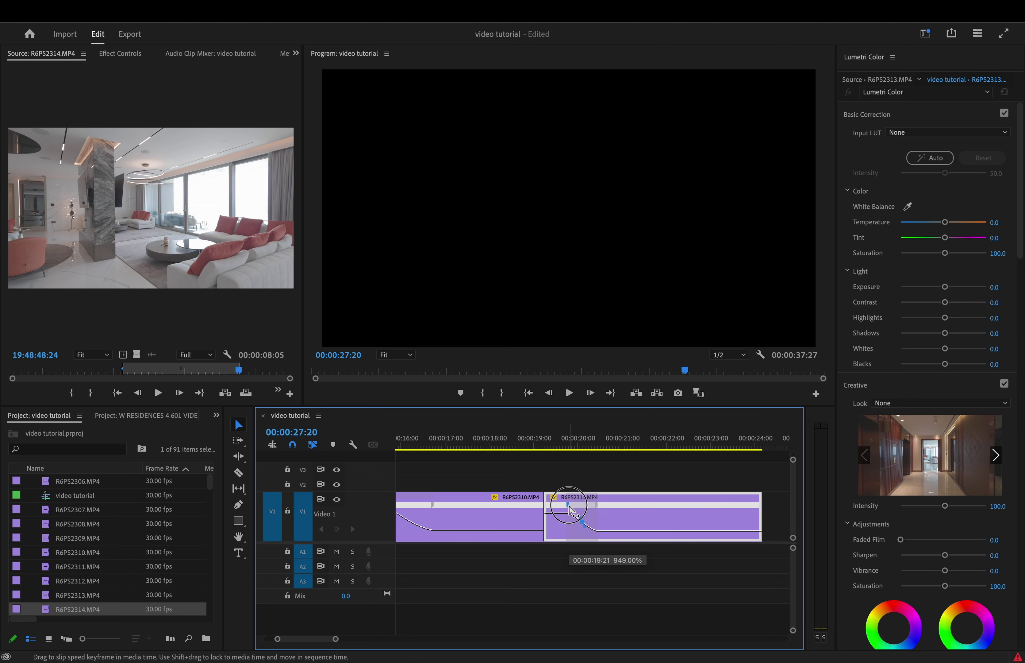
left_click_drag(569, 508, 544, 504)
key("minus")
key("minus")
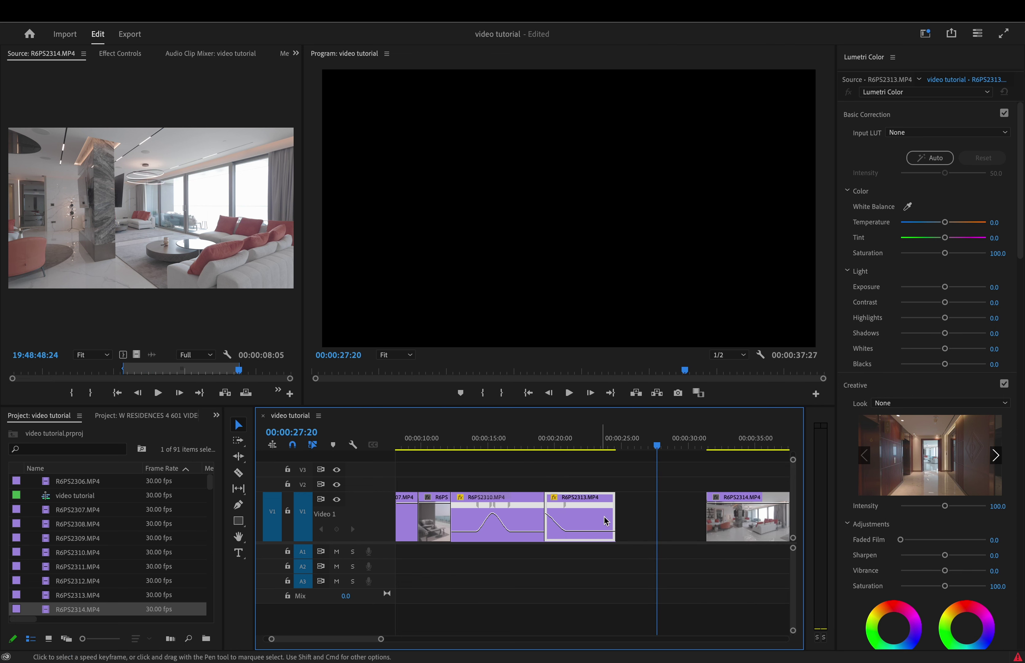
Step: Close the gap before R6PS2314.MP4 and play back the ramp at the start of R6PS2313.MP4
left_click(645, 526)
key("Delete")
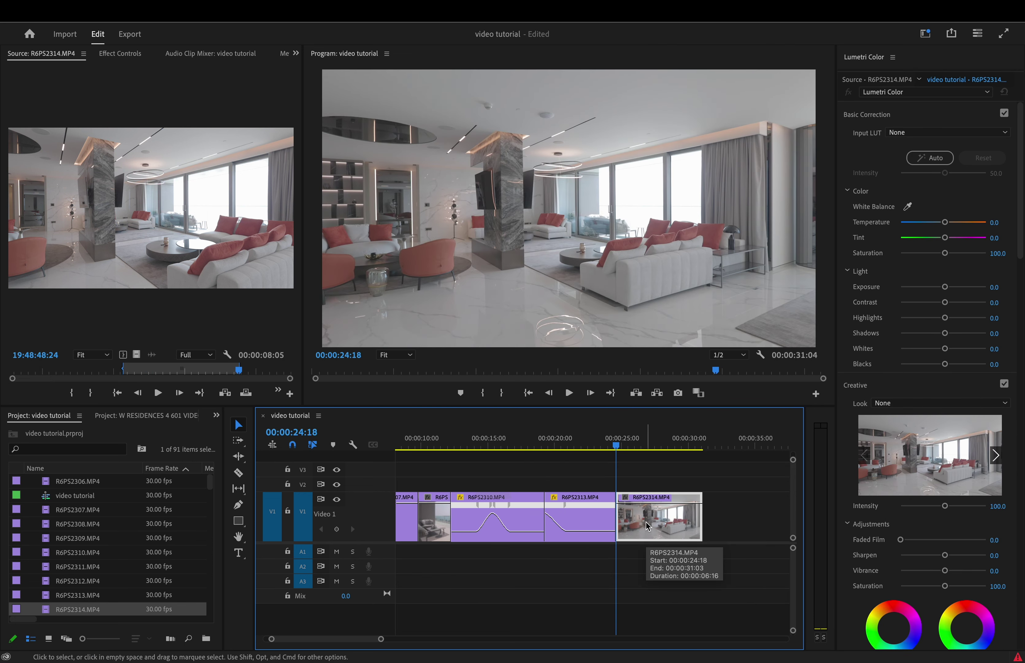
key("Up")
key("space")
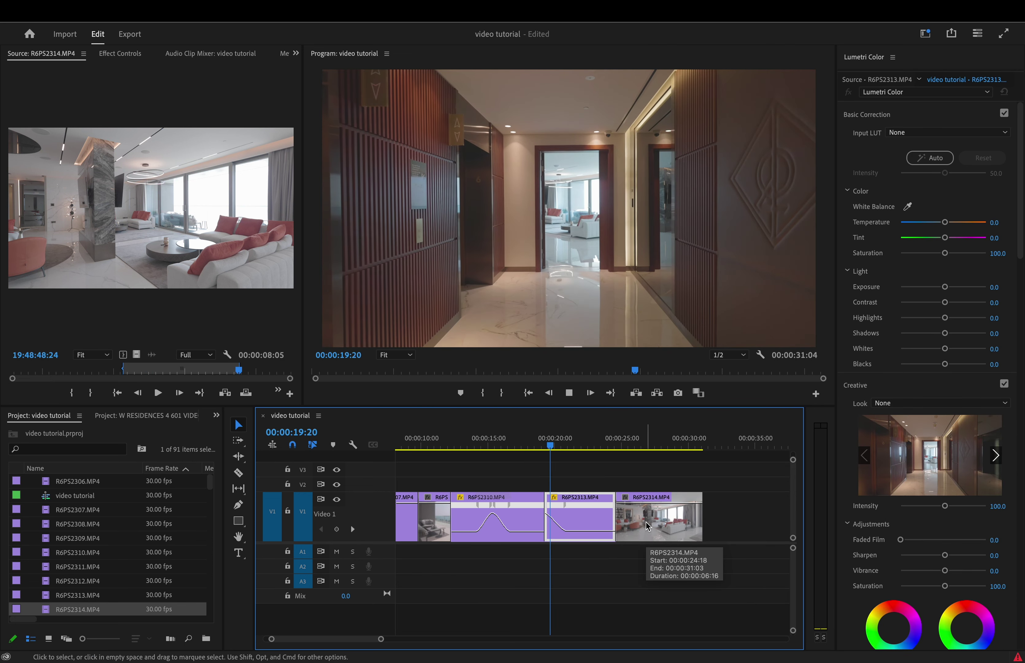
key("space")
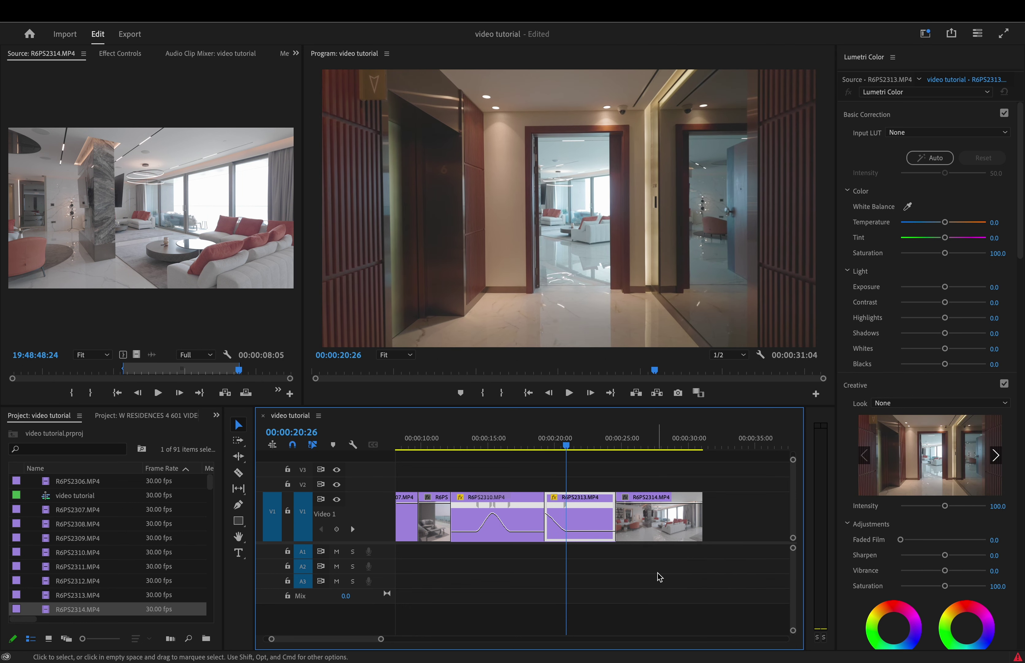
Step: Play the speed-ramp transition from R6PS2313.MP4 to R6PS2314.MP4, lengthen the ramp at the start of R6PS2314.MP4 and replay the cut
key("=")
key("=")
key("=")
key("space")
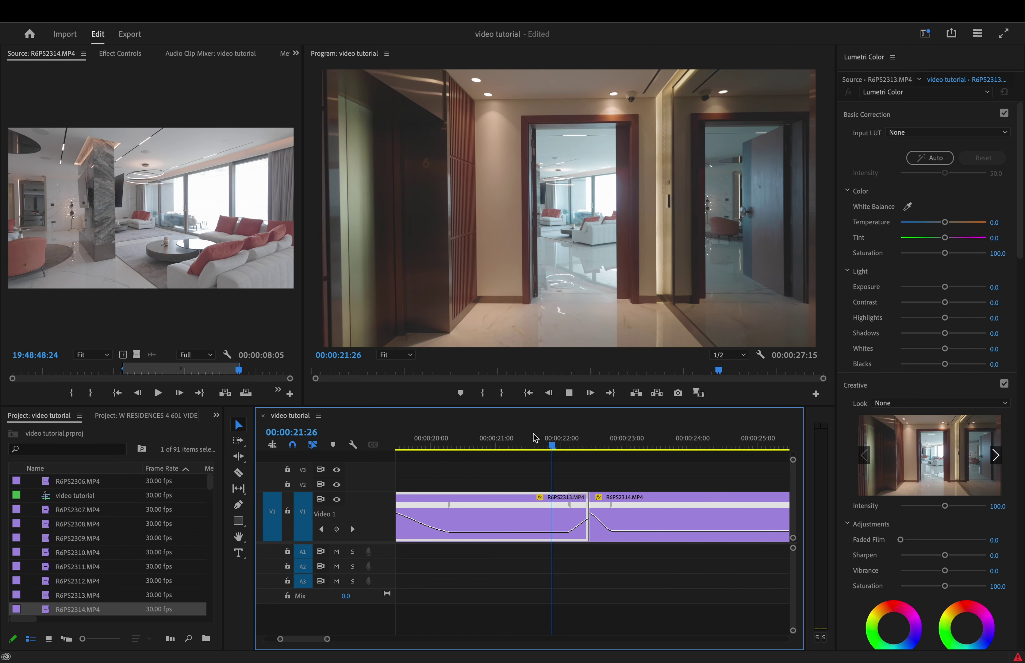
key("space")
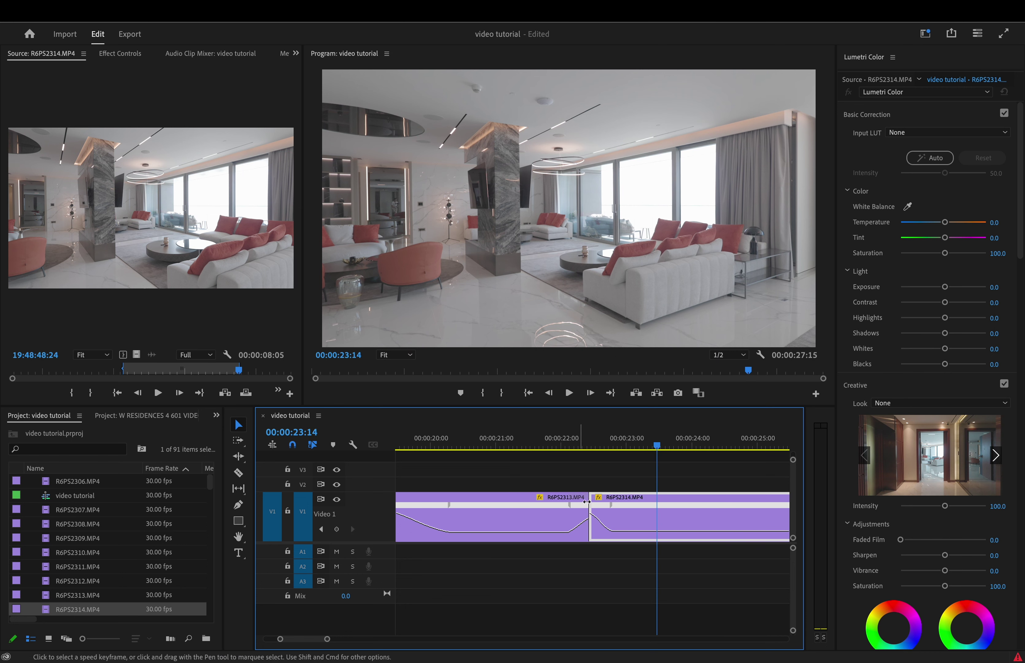
left_click_drag(614, 510, 625, 509)
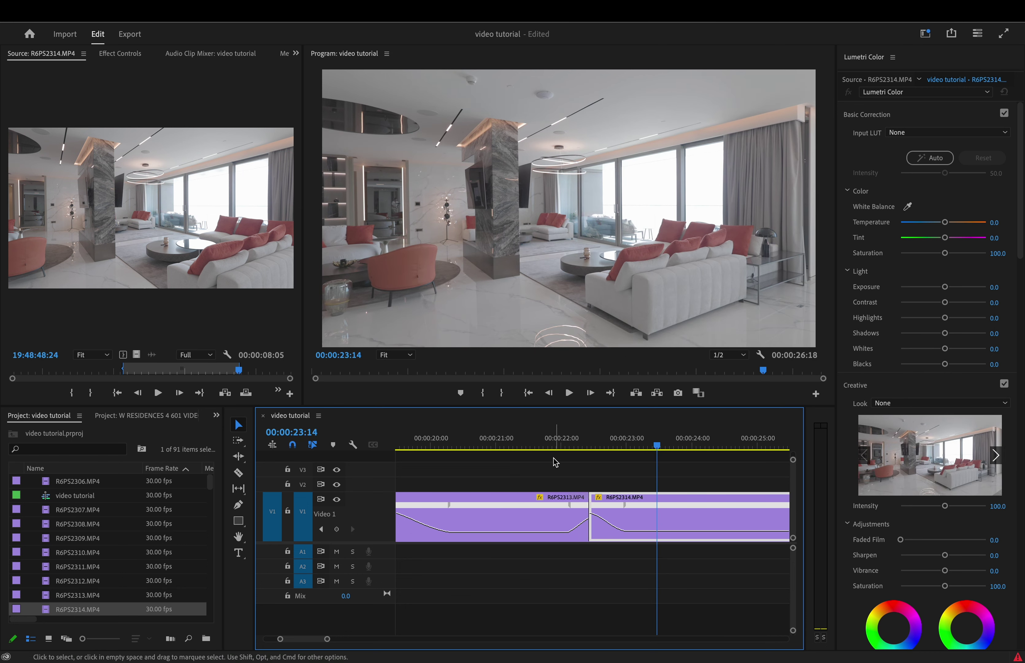
left_click(531, 438)
key("space")
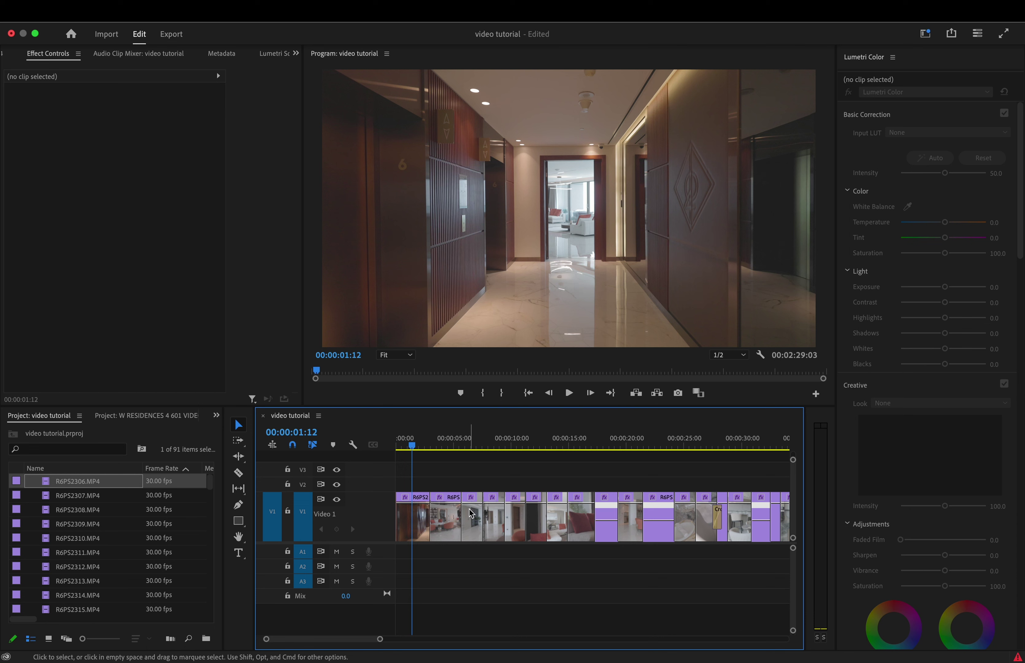
Step: Create a new adjustment layer at 3840 × 2160, 30.00 fps with square pixels in the video tutorial project
key("shift+1")
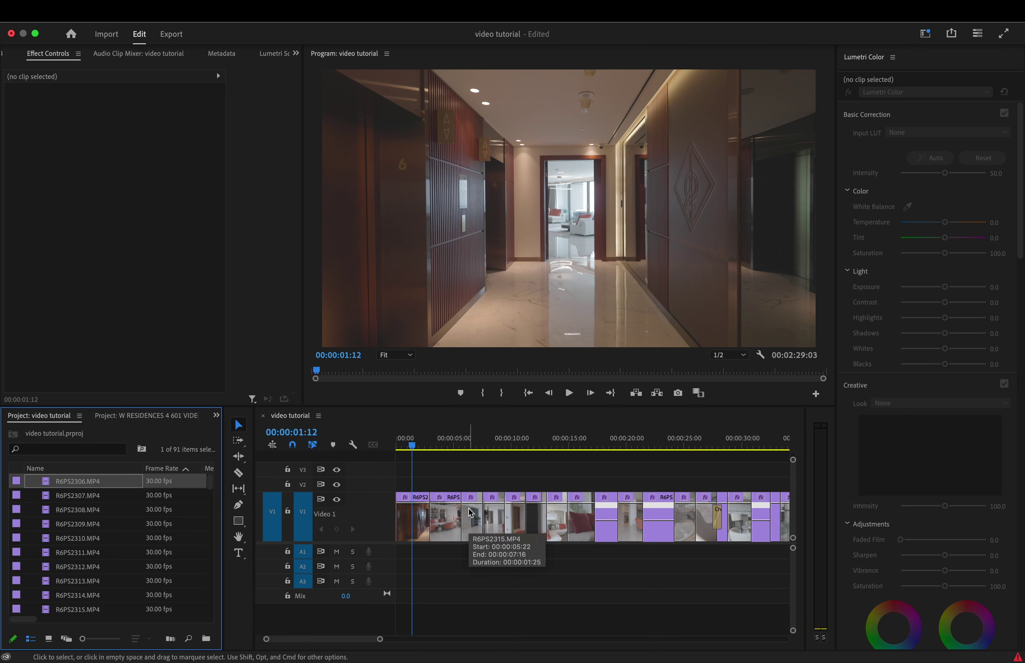
mouse_move(205, 4)
left_click(109, 13)
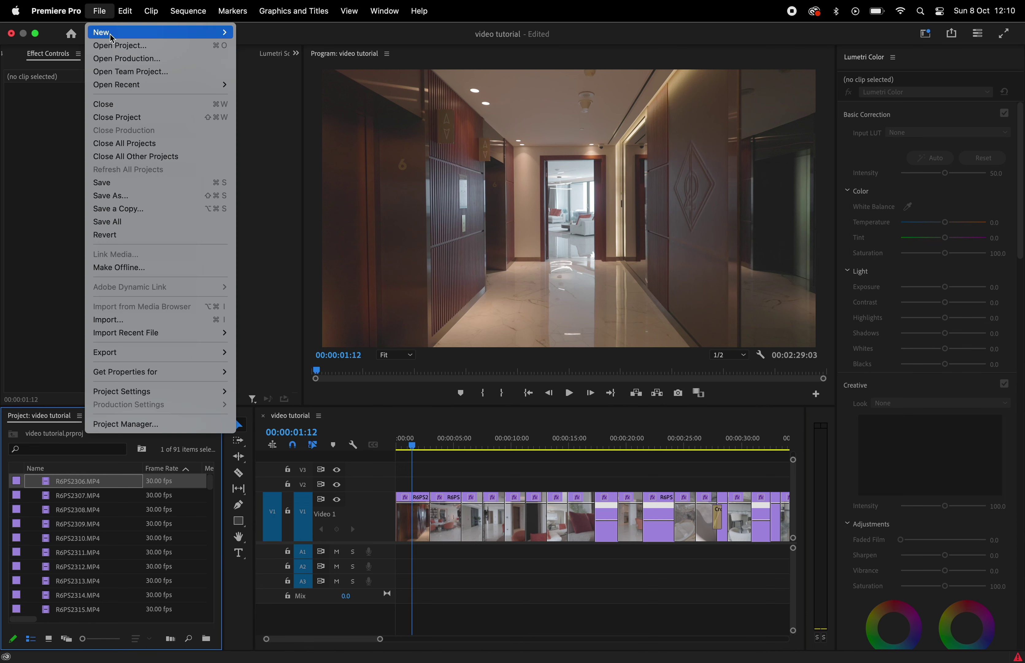
mouse_move(113, 34)
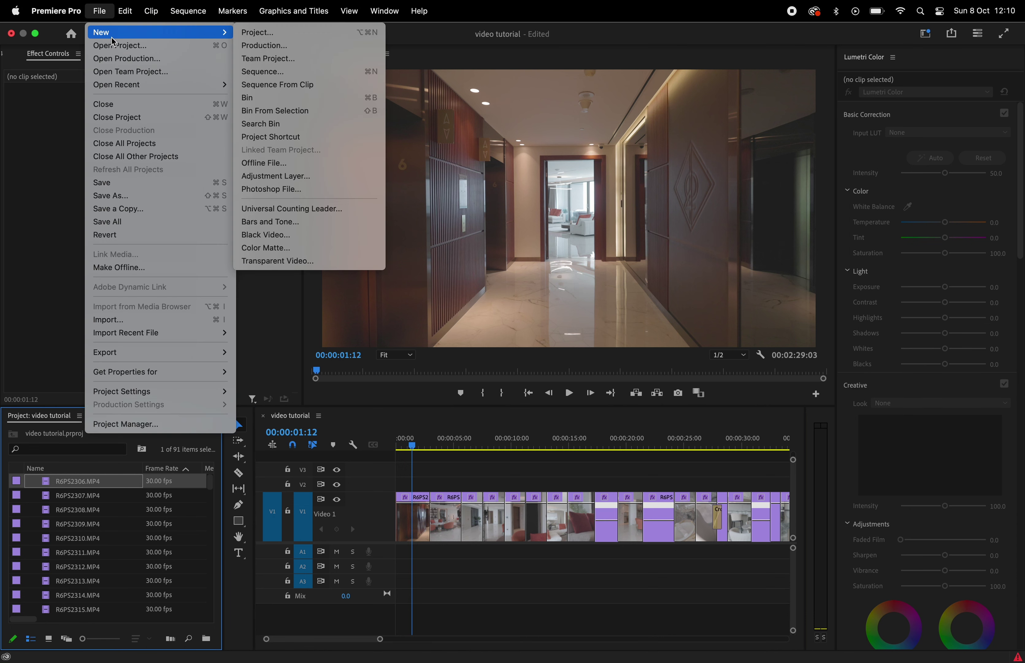
left_click(291, 176)
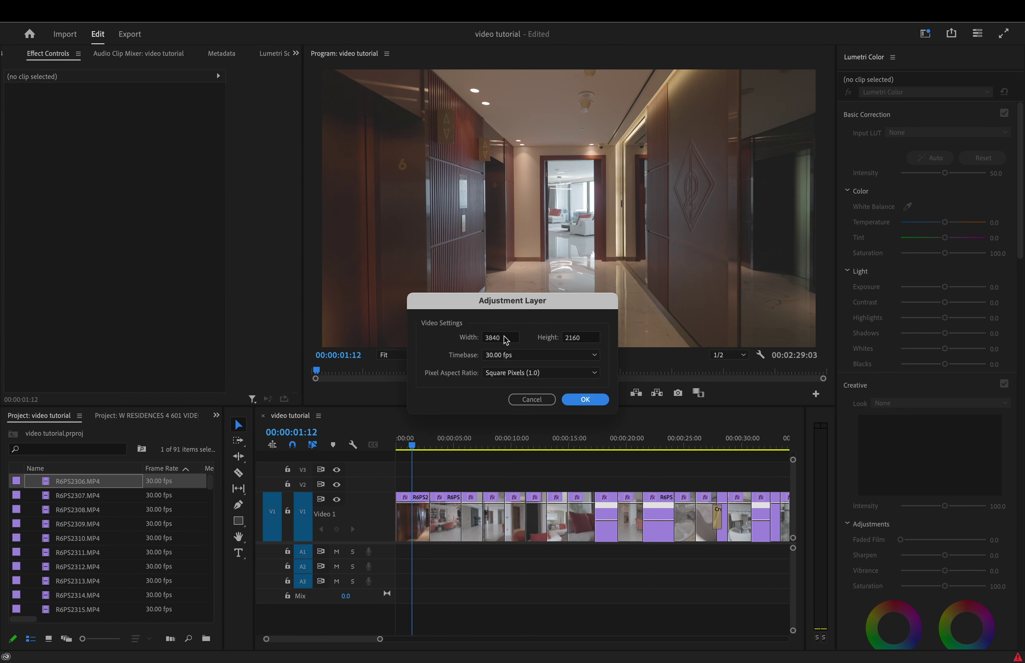
left_click(577, 400)
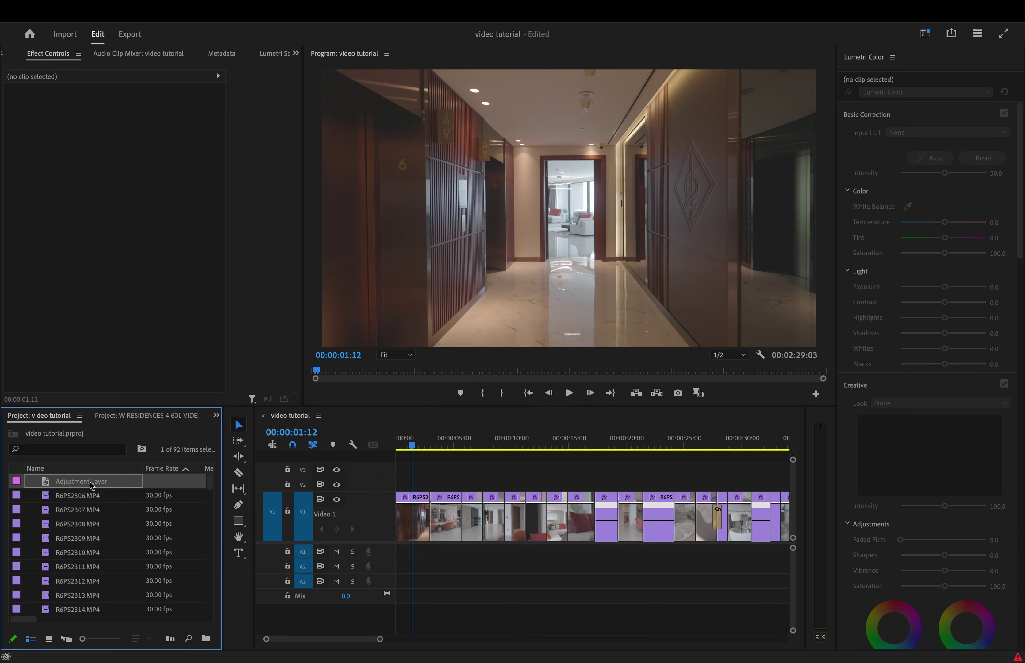
Step: Place the adjustment layer on V3 at the sequence start and extend it to the end of the last clip
left_click_drag(92, 485, 395, 471)
key("minus")
key("minus")
key("minus")
key("minus")
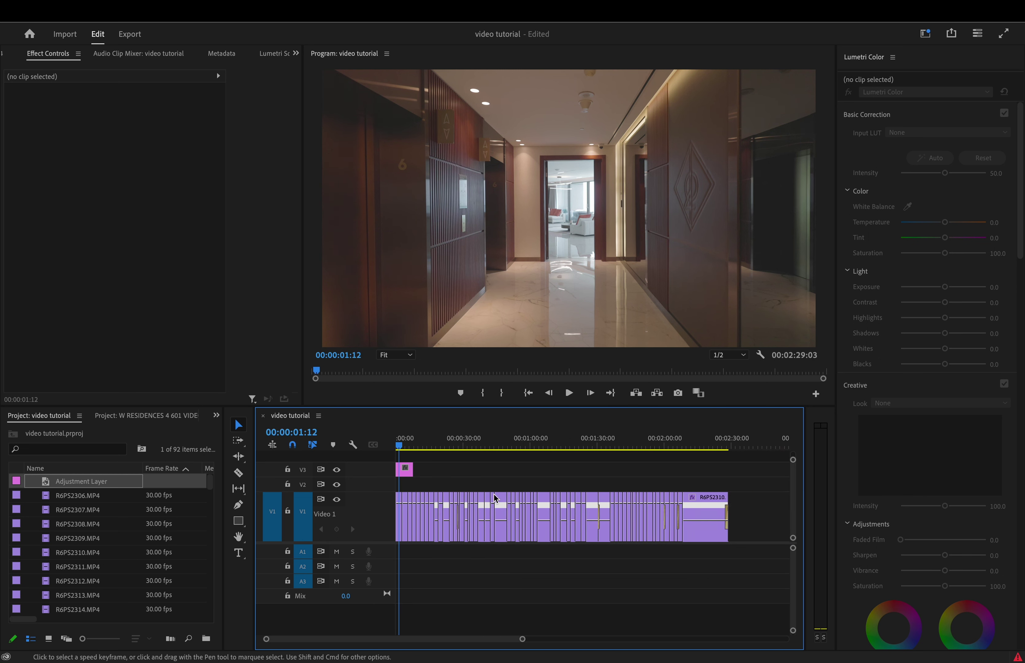
left_click_drag(401, 470, 636, 474)
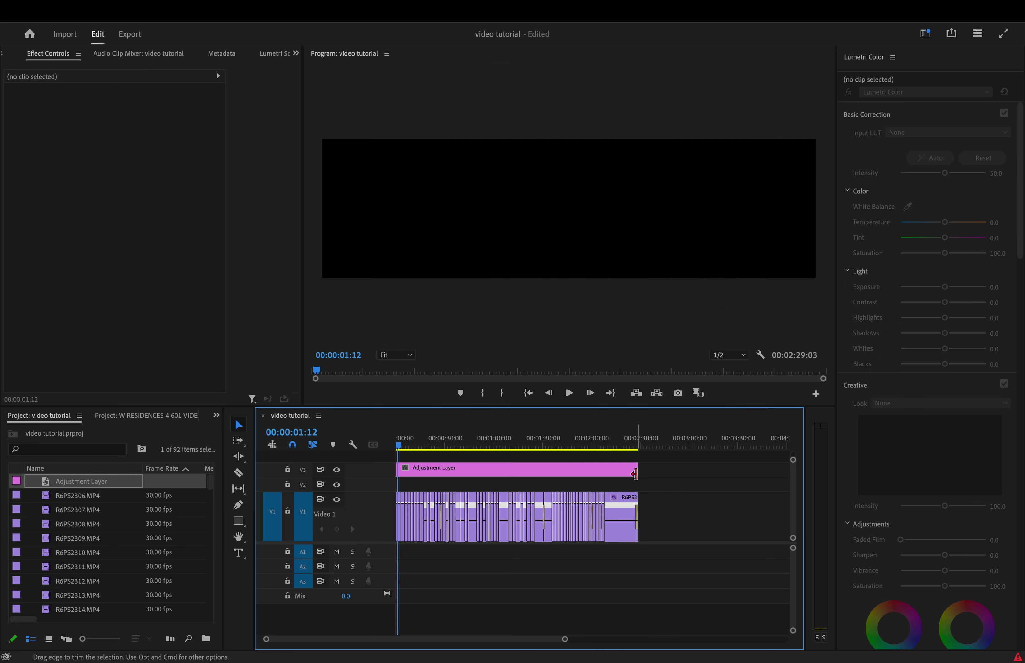
scroll(581, 503, "up", 3)
key("equal")
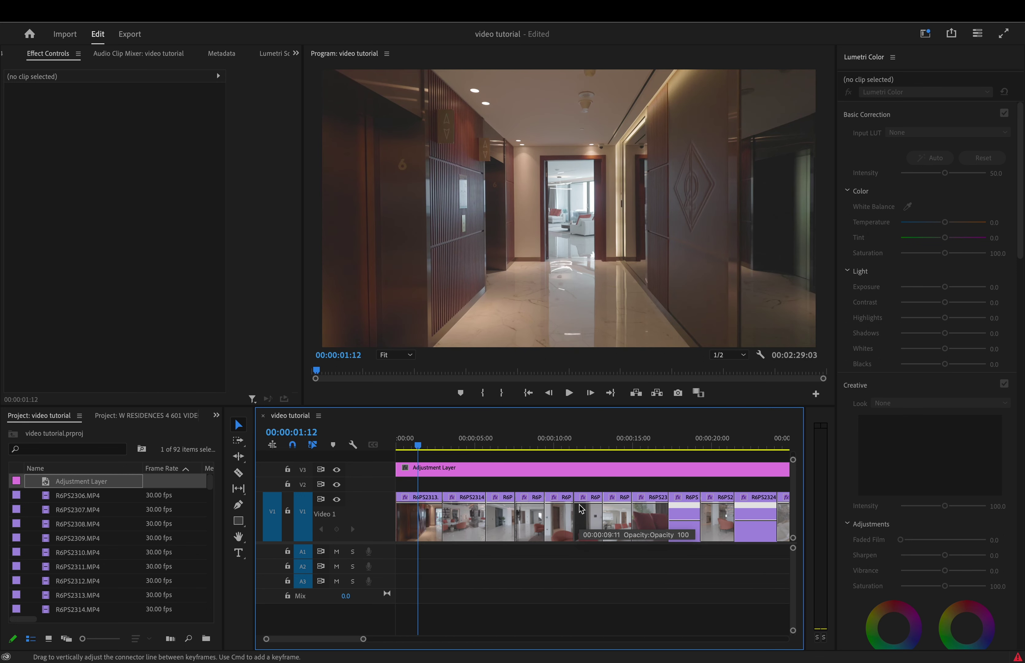
Step: Apply REAL ESTATE PRESET.cube from the Luts folder as the Input LUT of the adjustment layer
left_click(467, 466)
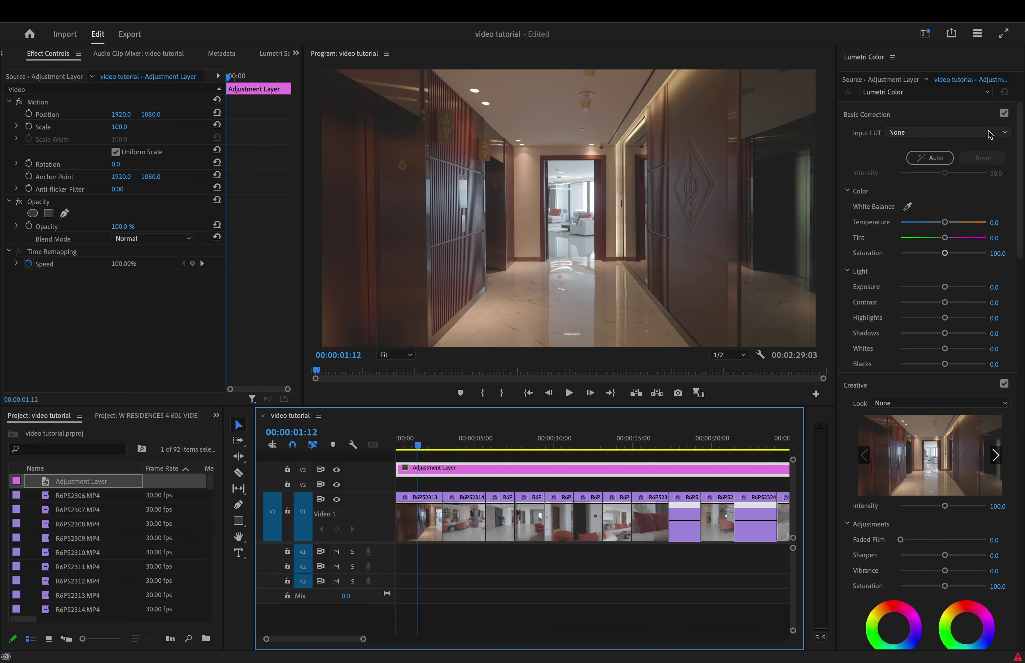
left_click(919, 133)
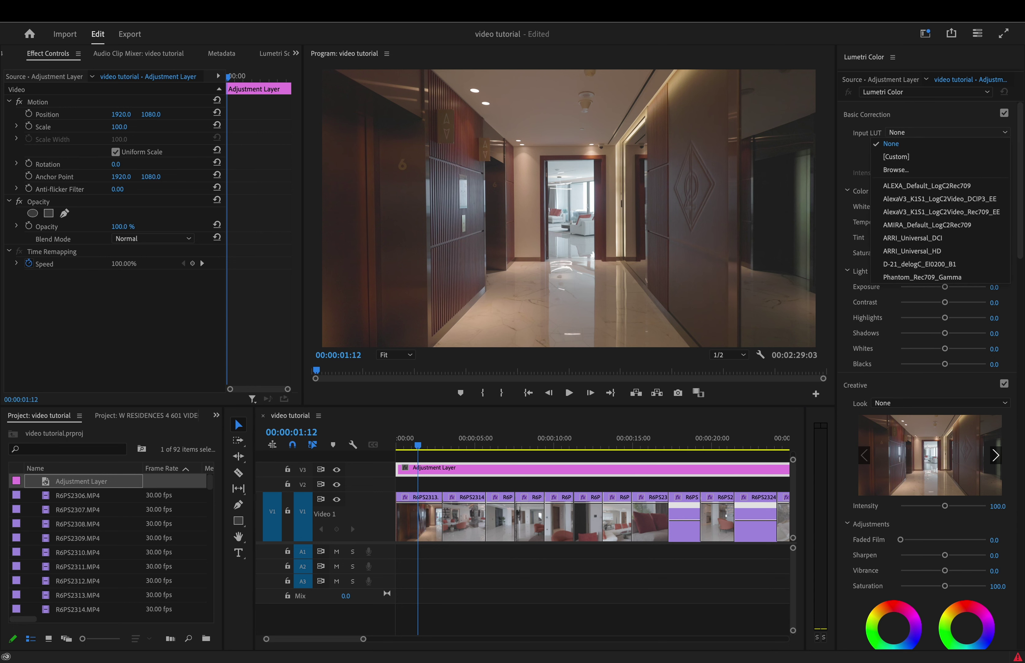
left_click(919, 171)
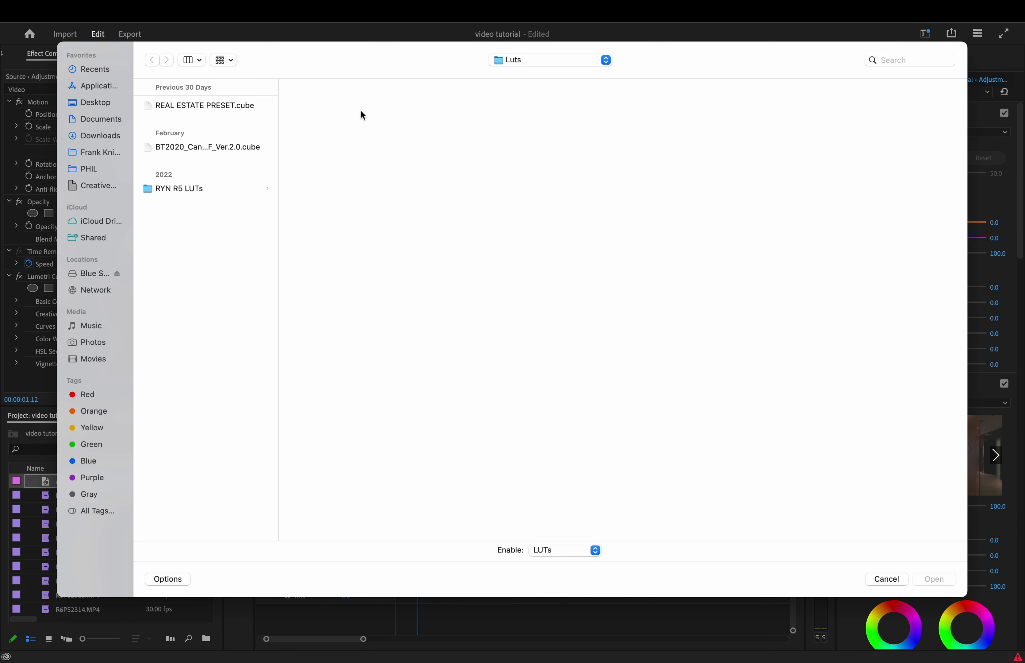
left_click(205, 107)
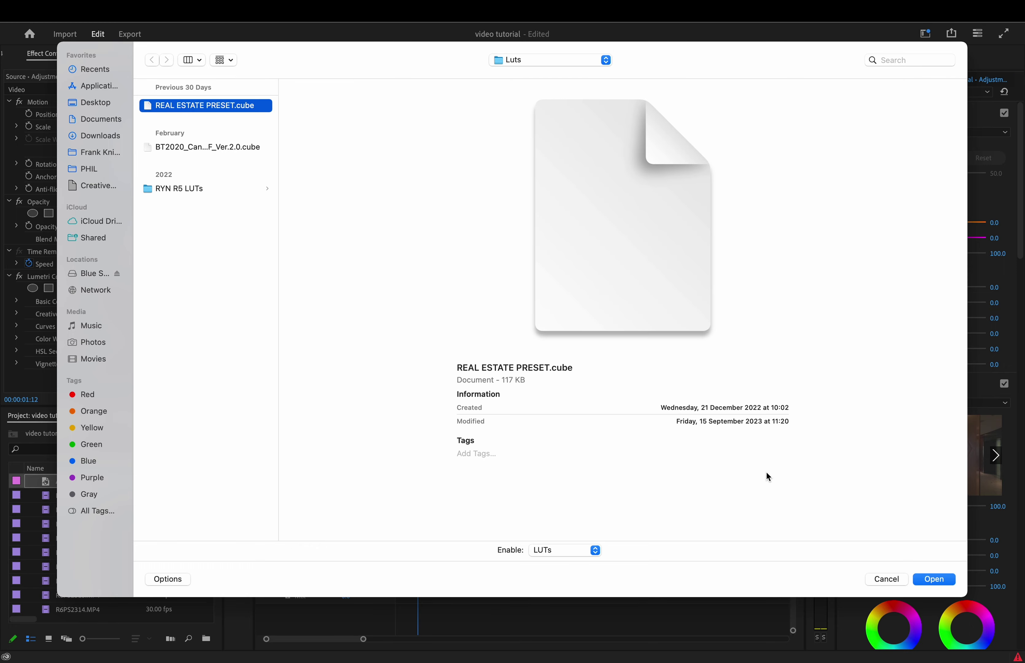
left_click(928, 579)
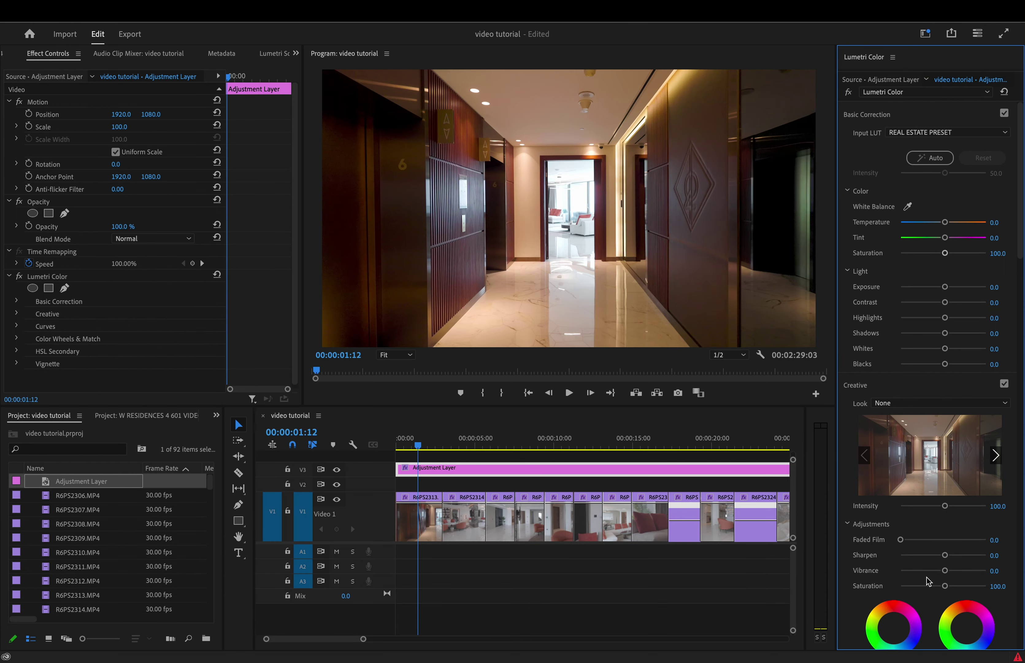
Step: Select the first timeline clip, R6PS2313.MP4, and display the Lumetri Scopes
left_click(427, 515)
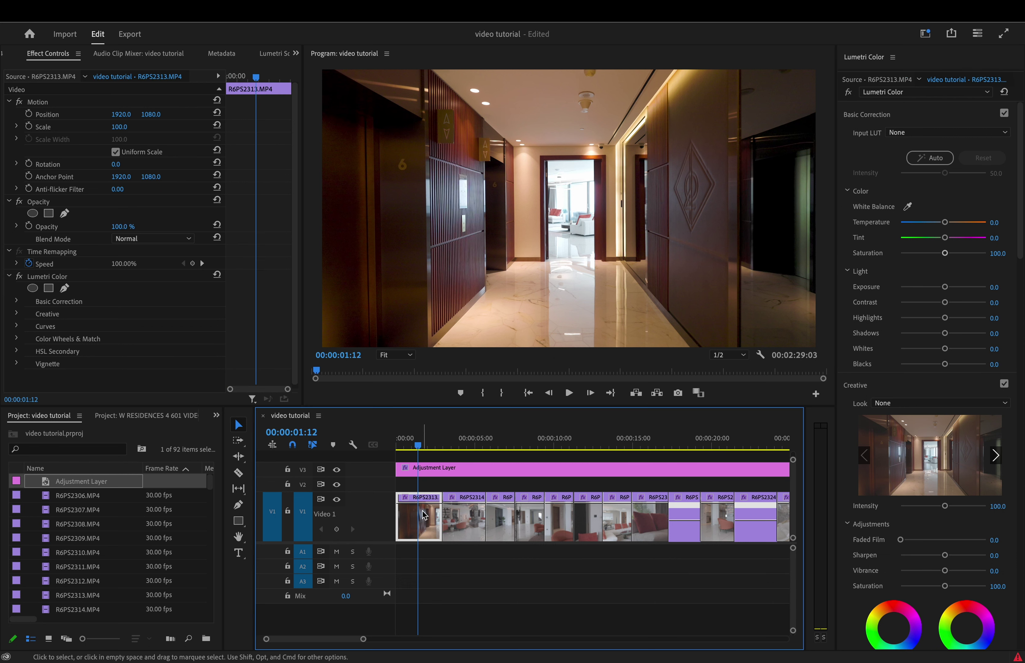
left_click(296, 54)
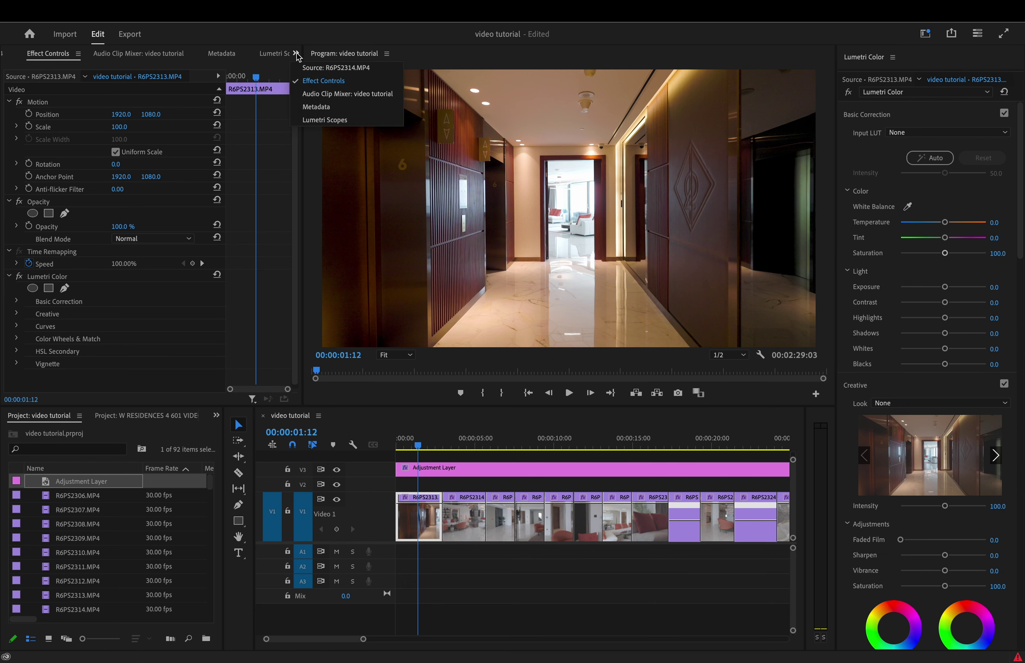
left_click(318, 120)
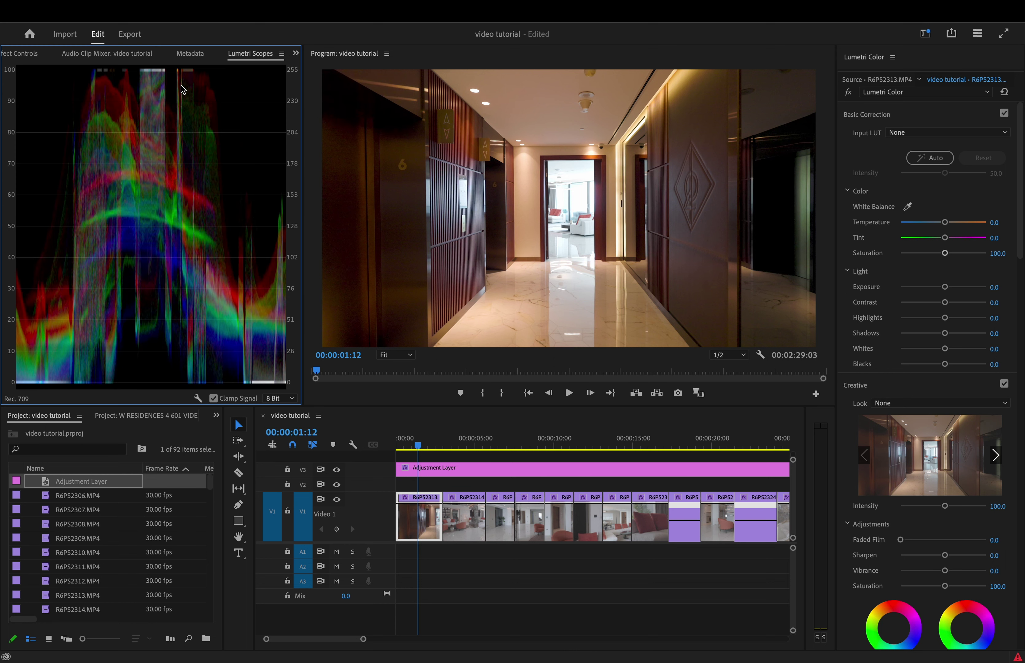
Step: White-balance R6PS2313.MP4 at 00:00:01:28 by sampling the white hallway ceiling
left_click(417, 523)
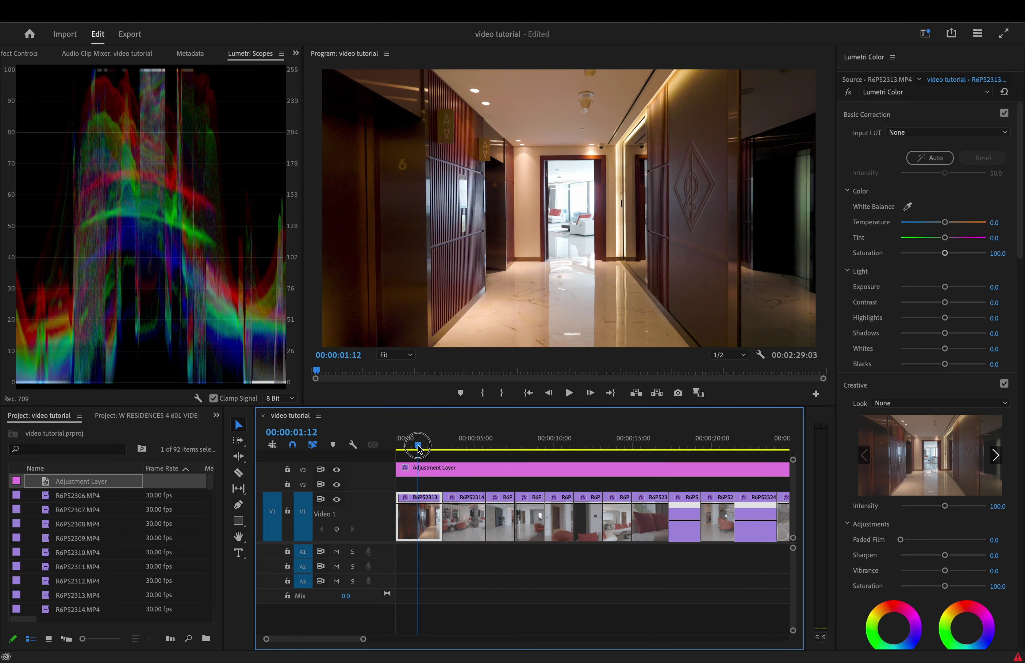
mouse_move(417, 446)
left_mouse_down()
mouse_move(406, 447)
mouse_move(434, 447)
mouse_move(408, 447)
mouse_move(434, 448)
mouse_move(426, 446)
left_mouse_up()
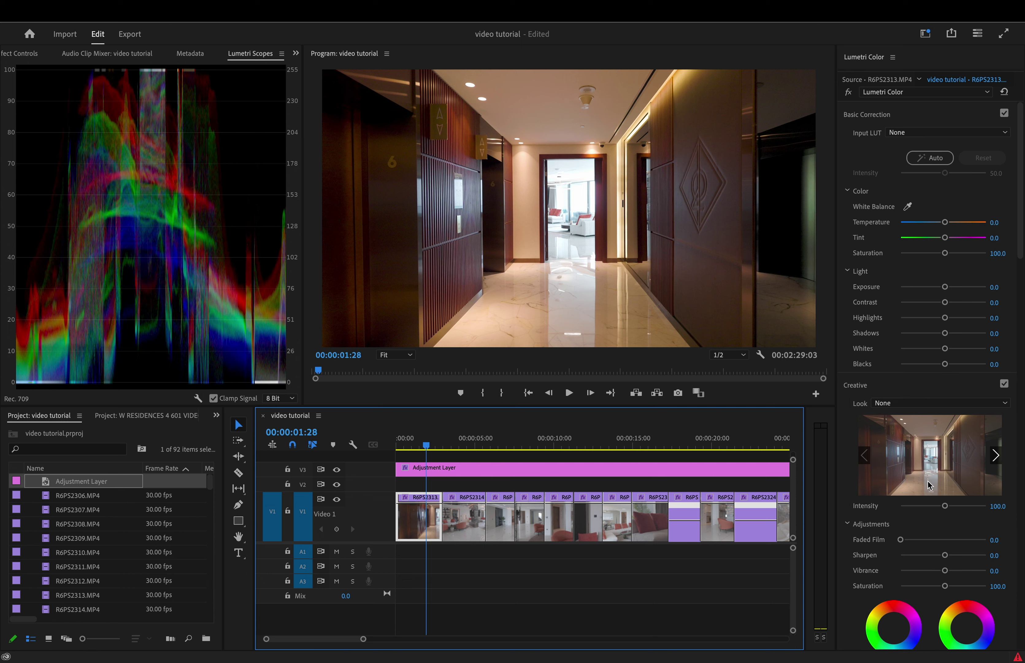
left_click(907, 208)
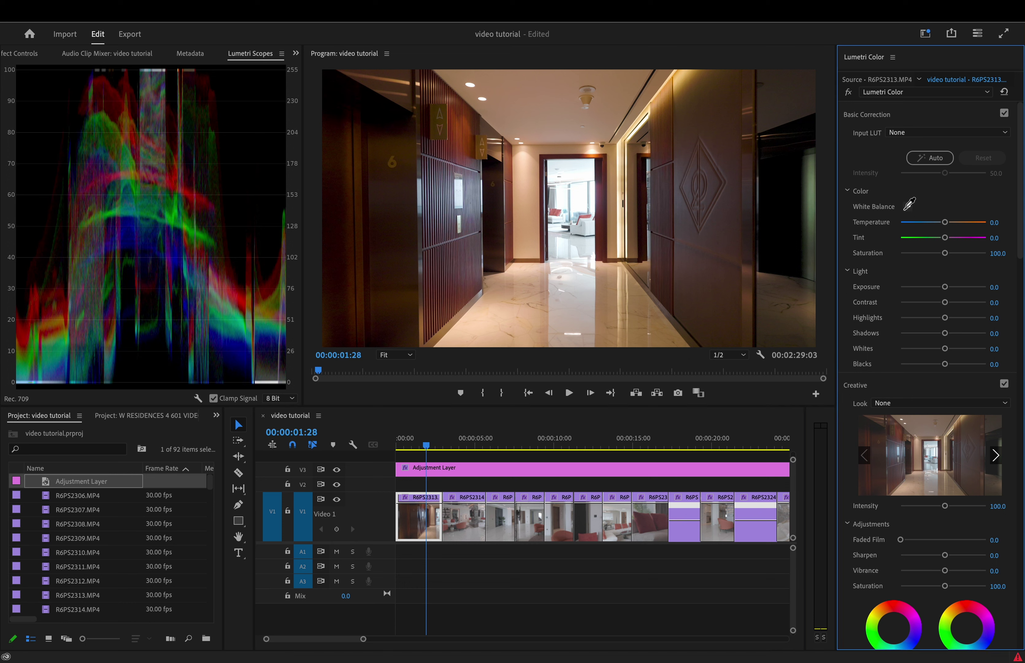
left_click(565, 84)
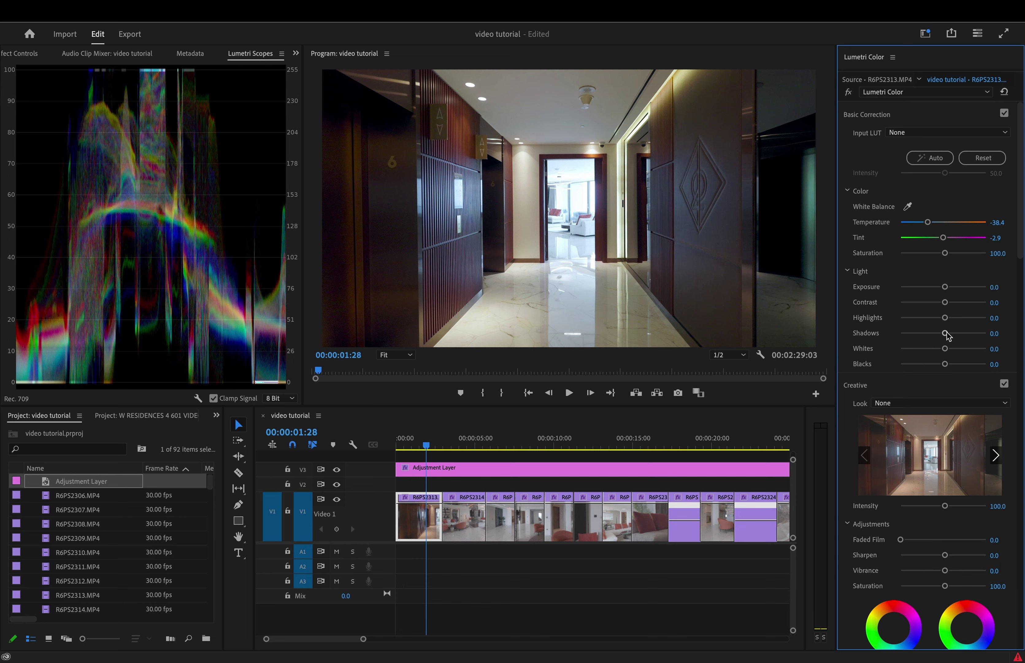
Step: Set R6PS2313.MP4's Exposure to -0.2, Contrast to 10.3, Highlights to -6.2 and Whites to 46.2
left_click_drag(948, 345, 958, 342)
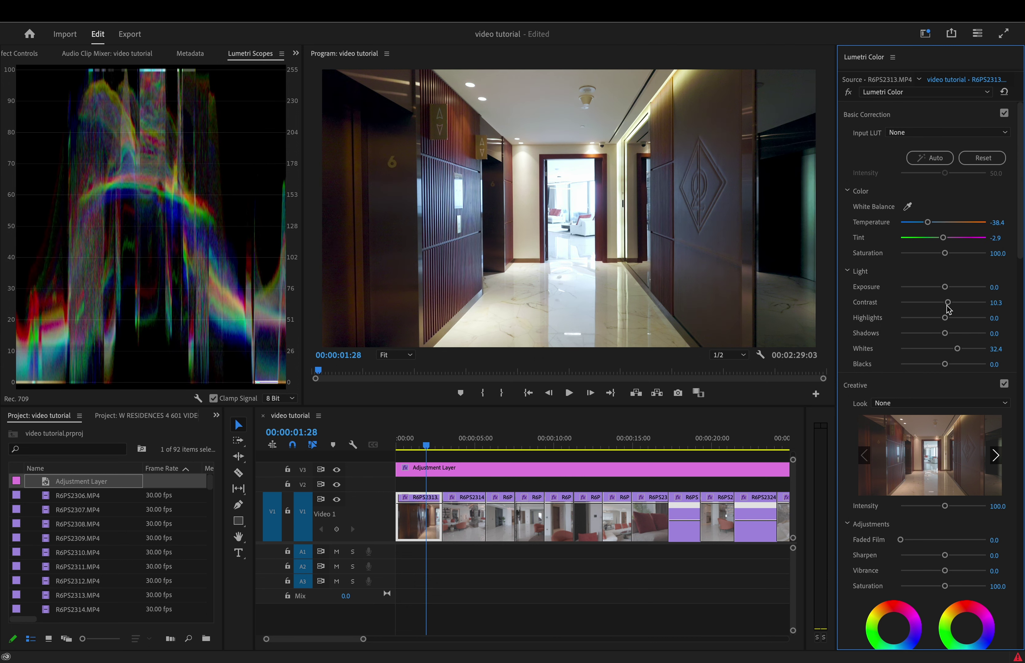
left_click_drag(949, 291, 941, 318)
left_click_drag(957, 348, 963, 348)
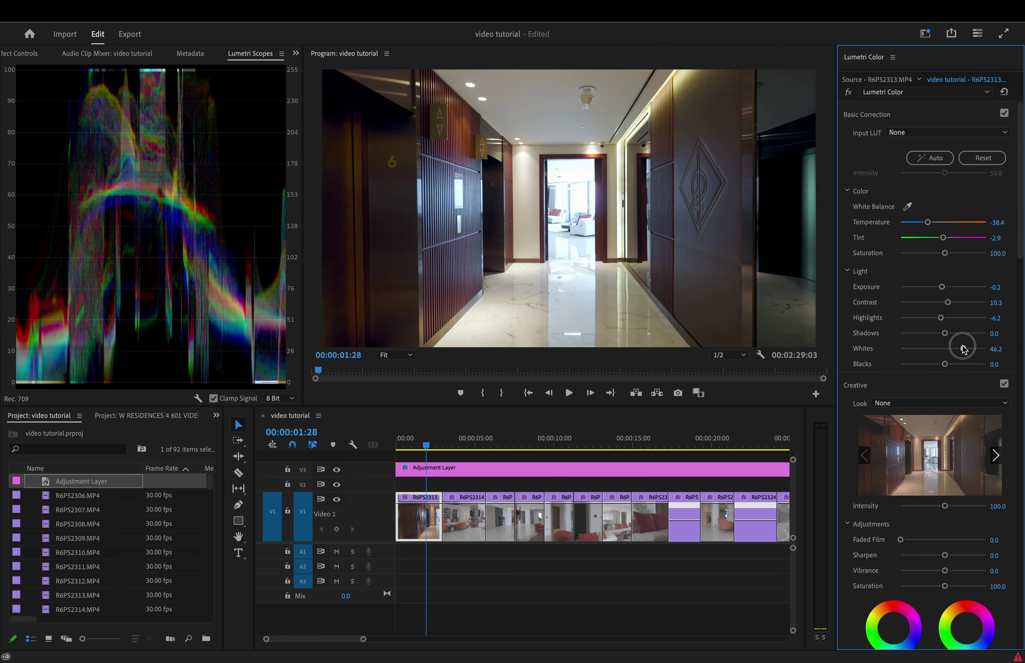
Step: White-balance the living-room clip R6PS2314.MP4 at 00:00:04:15 by sampling the white ceiling
left_click(469, 446)
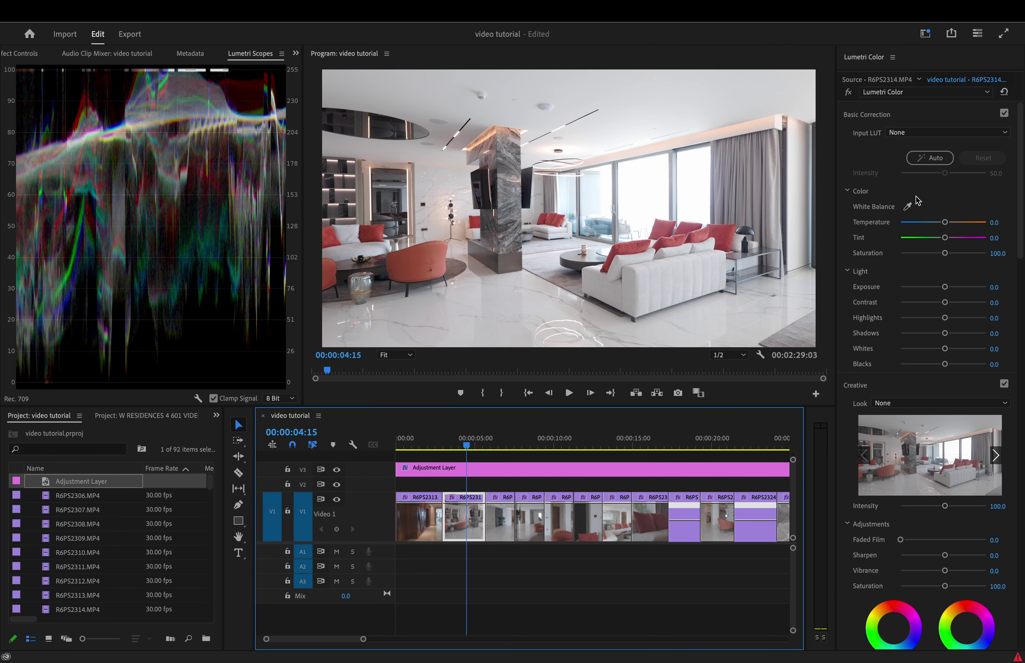
left_click(909, 206)
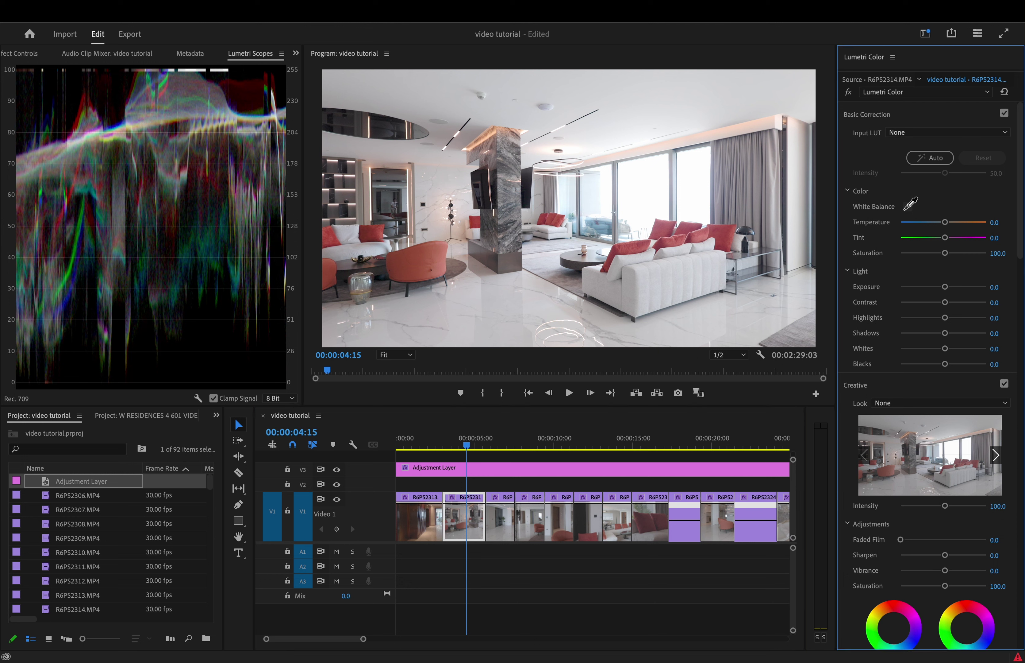
left_click(578, 91)
Step: Try Shadows of -64.1 and Whites of 24.1 on R6PS2314.MP4, resetting the Shadows in between
mouse_move(946, 336)
left_mouse_down()
mouse_move(916, 336)
mouse_move(950, 349)
left_mouse_up()
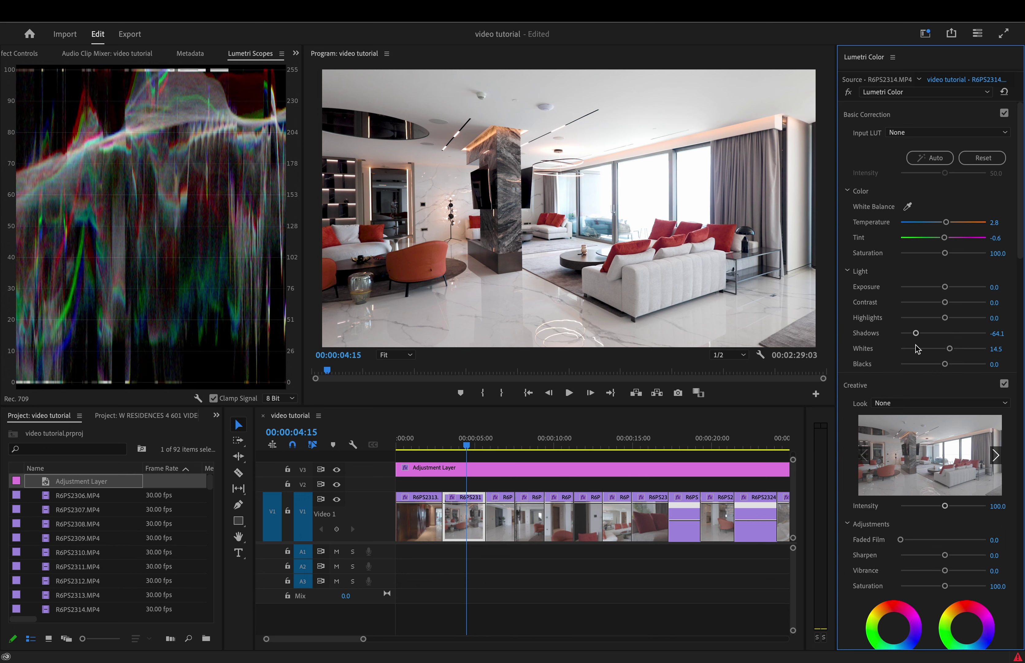
double_click(916, 334)
double_click(944, 349)
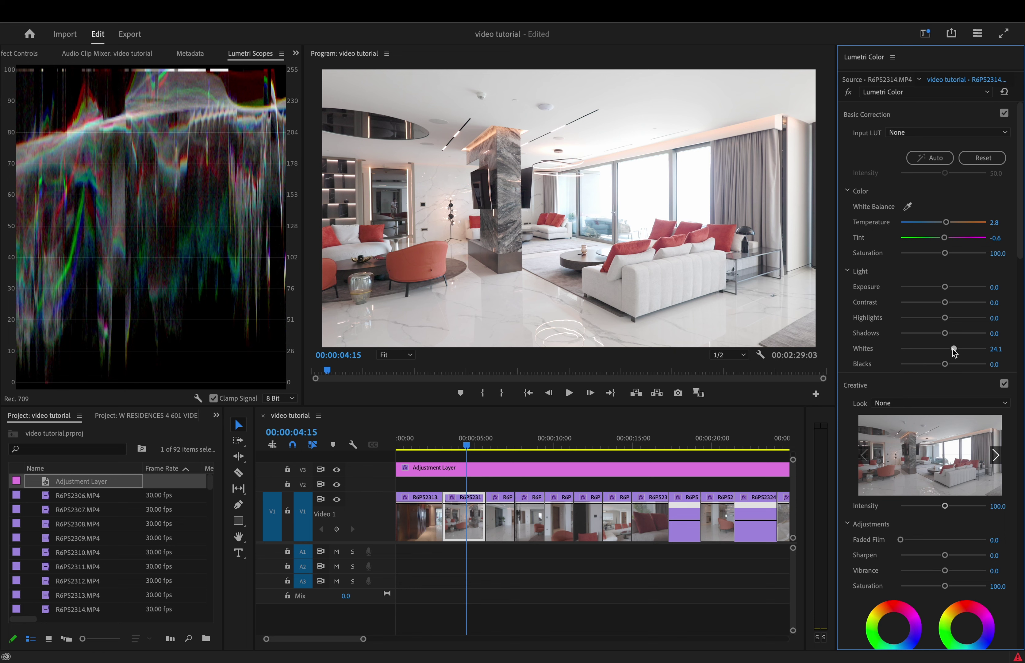
Step: Shape R6PS2314.MP4's white RGB curve with a lowered point in the shadows and an adjusted point in the highlights
scroll(948, 350, "down", 10)
scroll(953, 351, "down", 1)
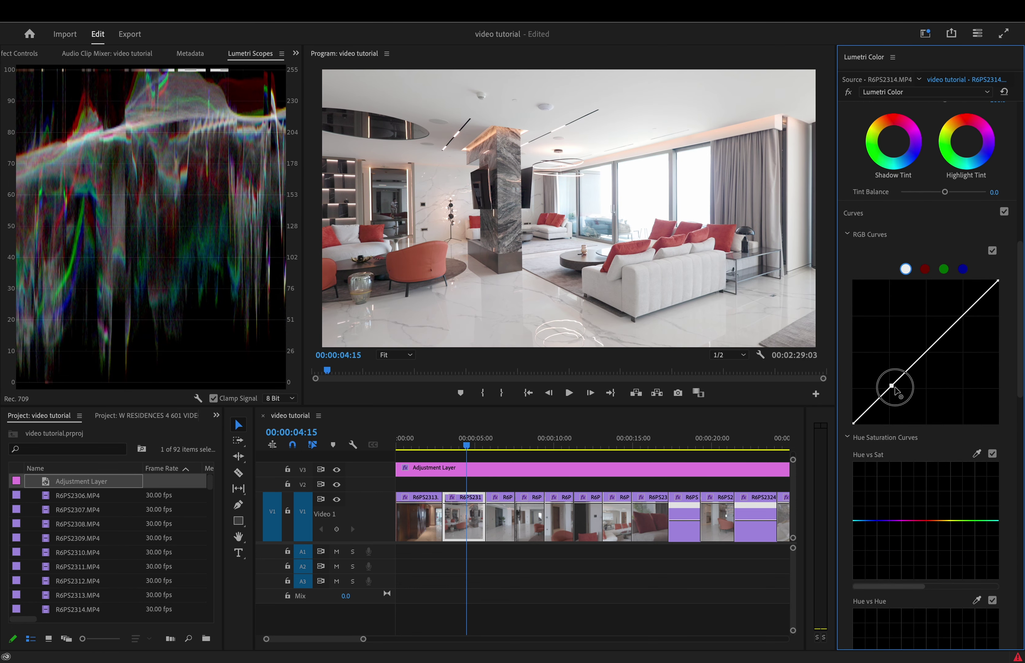
left_click_drag(893, 386, 901, 393)
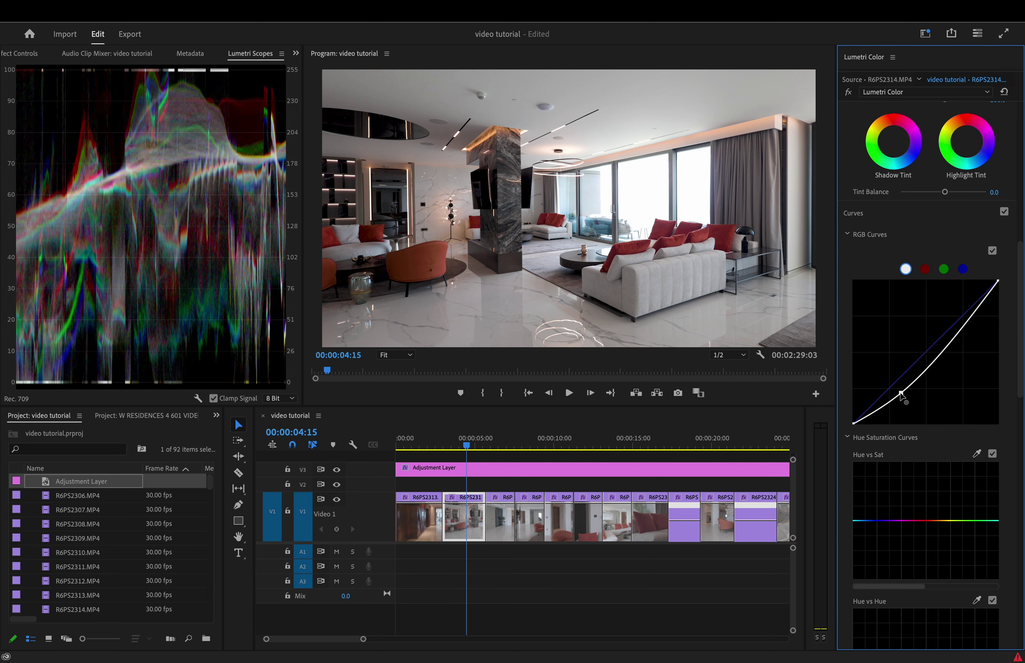
left_click_drag(971, 316, 959, 313)
left_click(959, 314)
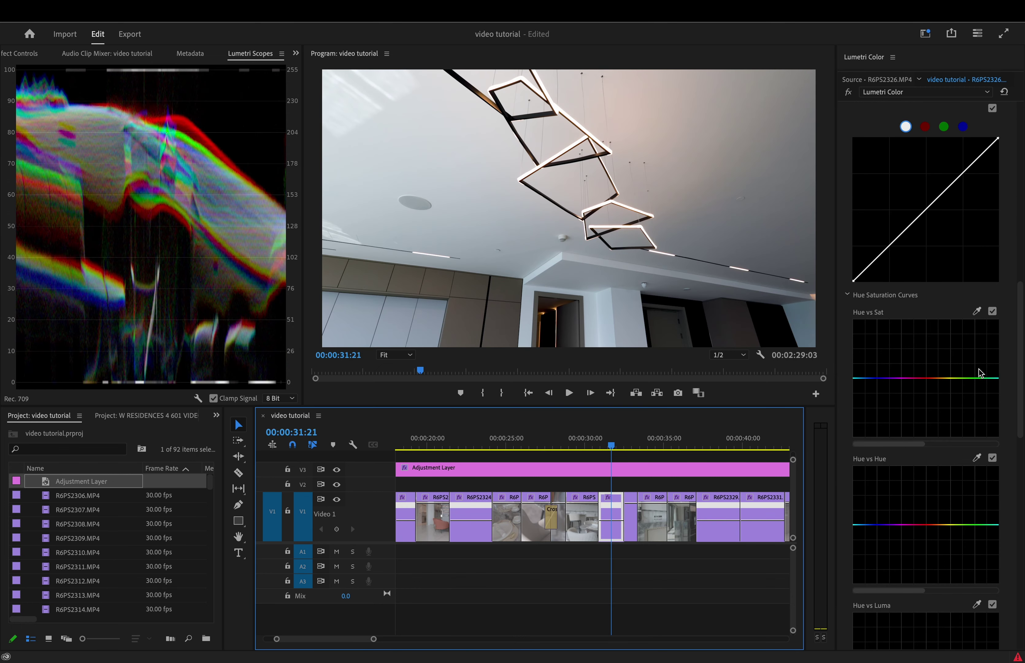
Step: White-balance the ceiling-light clip R6PS2326.MP4 at 00:00:31:21 by sampling the ceiling
left_click_drag(1019, 358, 1016, 172)
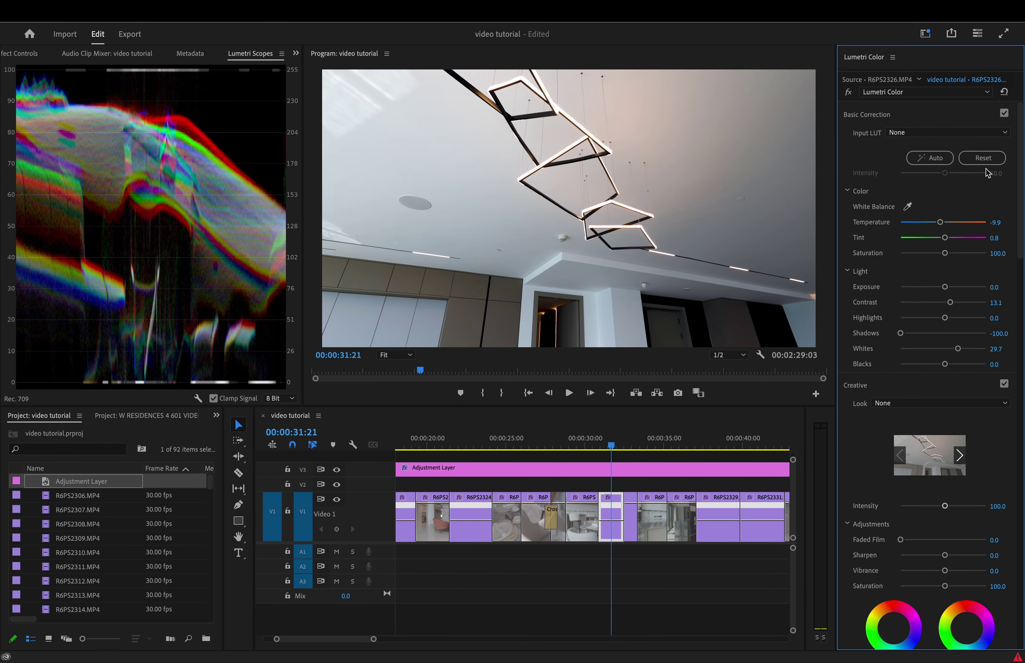
left_click(908, 208)
left_click(405, 139)
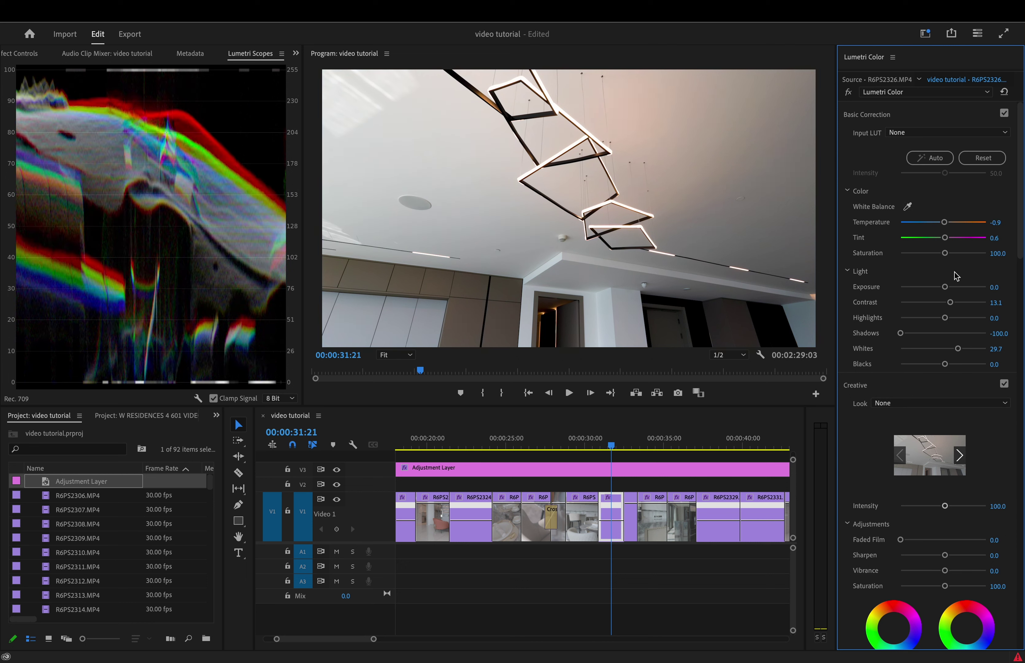
Step: Sample the warm ceiling tint of R6PS2326.MP4 for its Hue vs Sat curve and strongly reduce that orange hue's saturation
left_click_drag(1020, 230, 1021, 392)
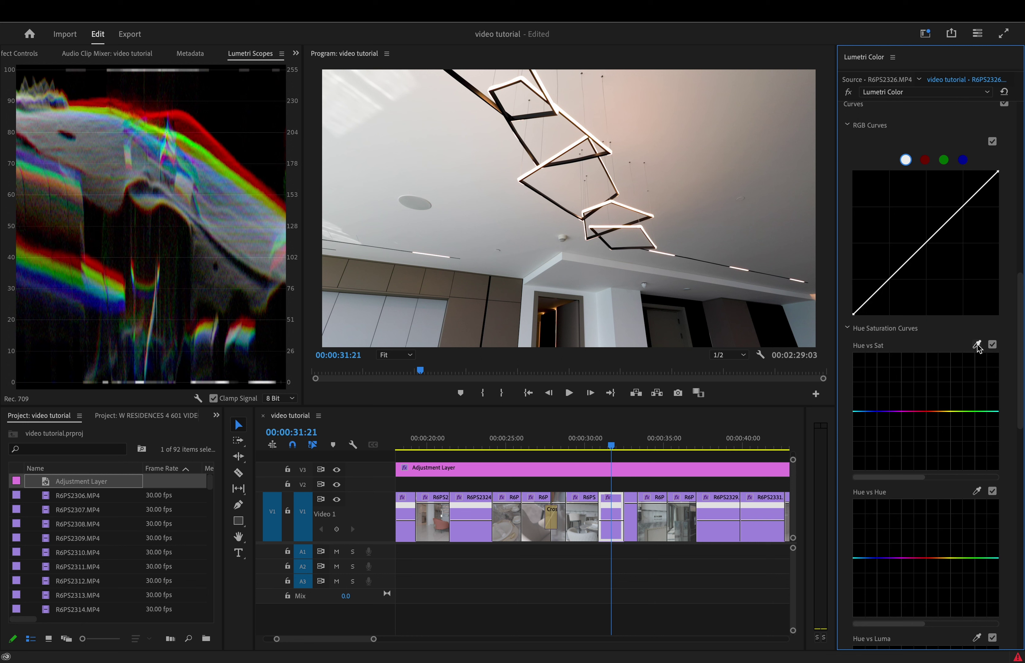
left_click(662, 140)
left_click_drag(934, 411, 938, 451)
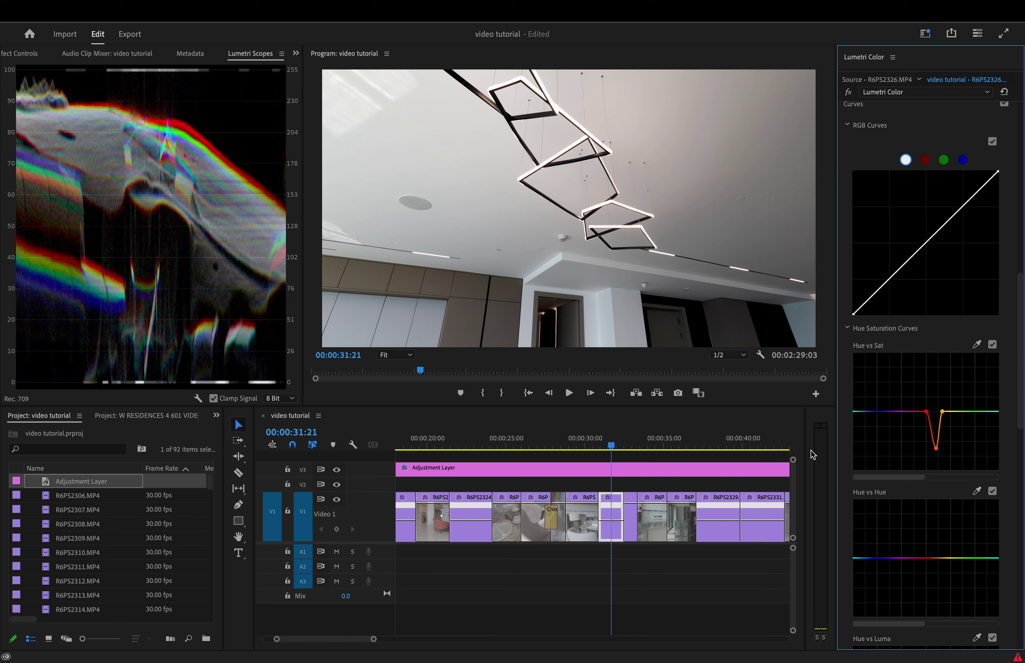
Step: Desaturate the blue tint sampled from the kitchen backsplash in R6PS2327.MP4 at 00:00:34:08 using Hue vs Sat, and compare with the curve disabled
left_click(628, 444)
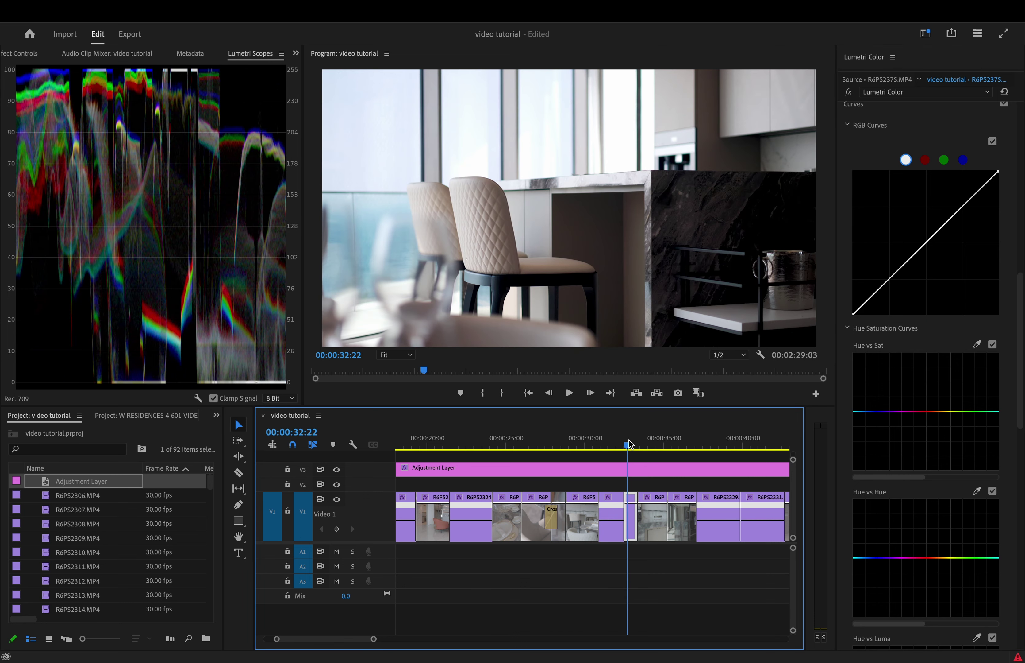
left_click(652, 444)
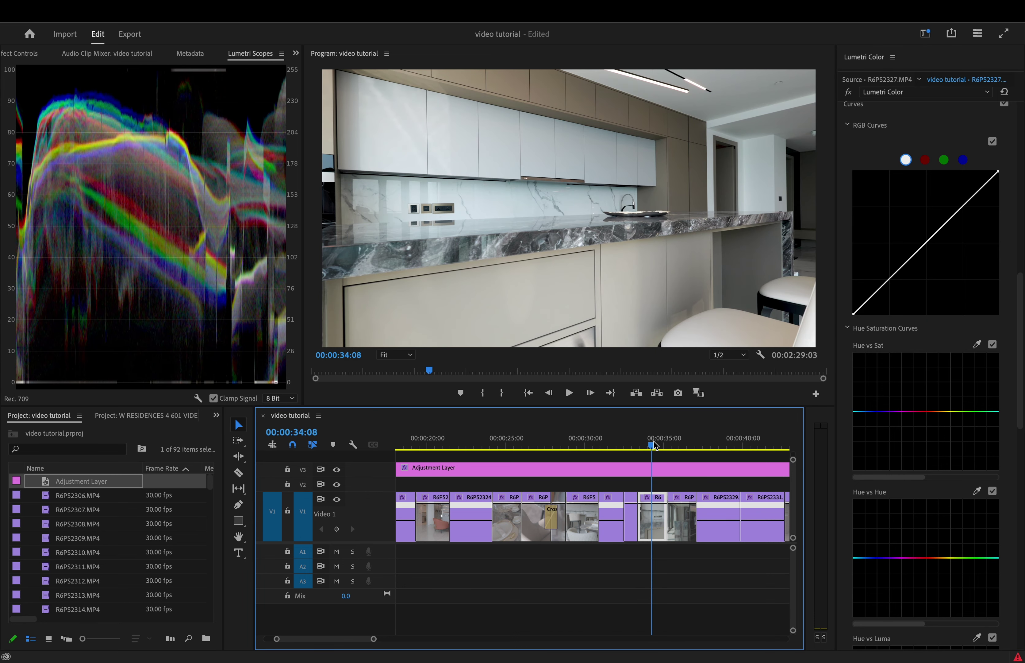
left_click(977, 345)
left_click(502, 208)
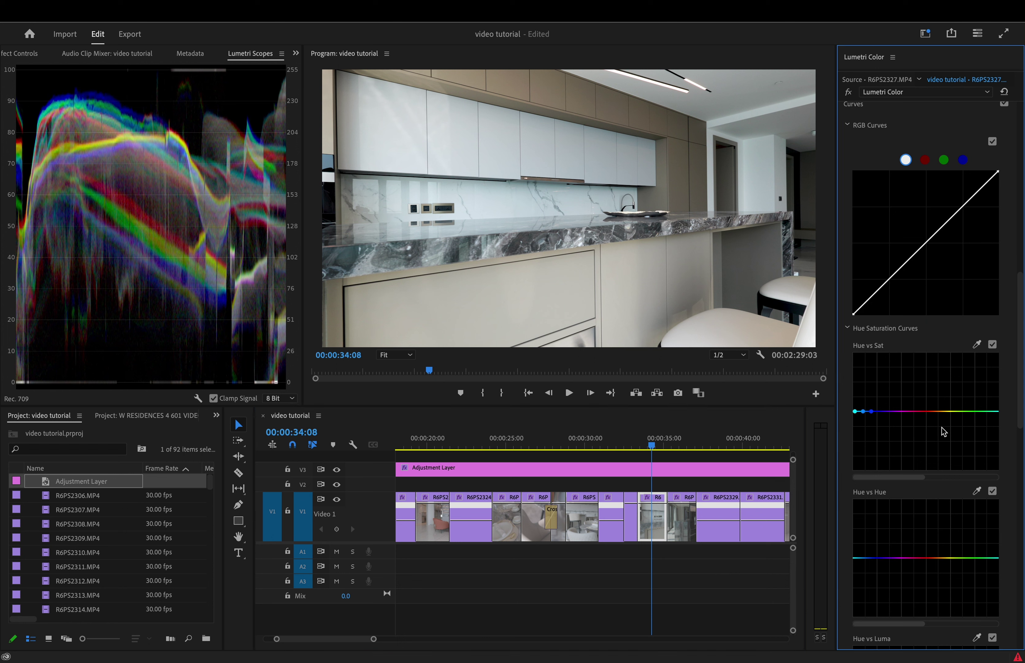
left_click_drag(862, 411, 864, 459)
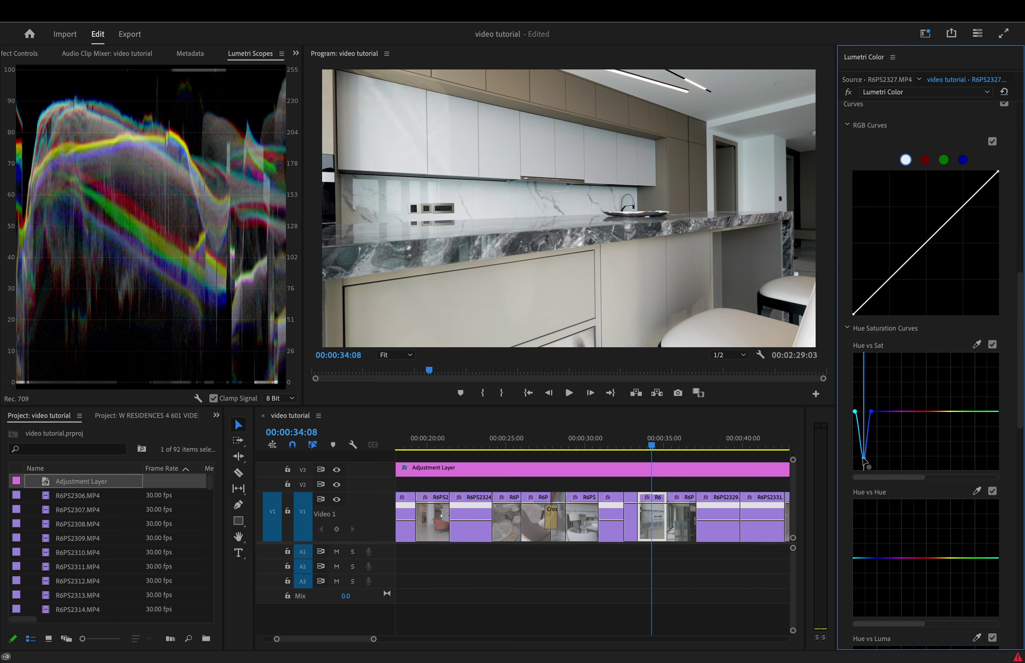
left_click(992, 345)
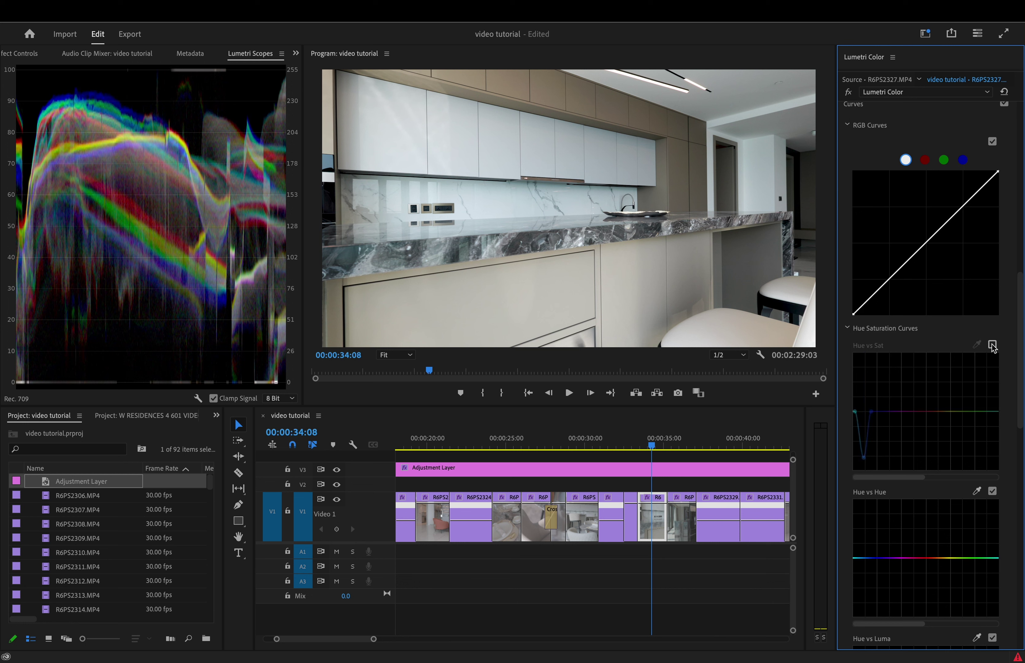
left_click(992, 345)
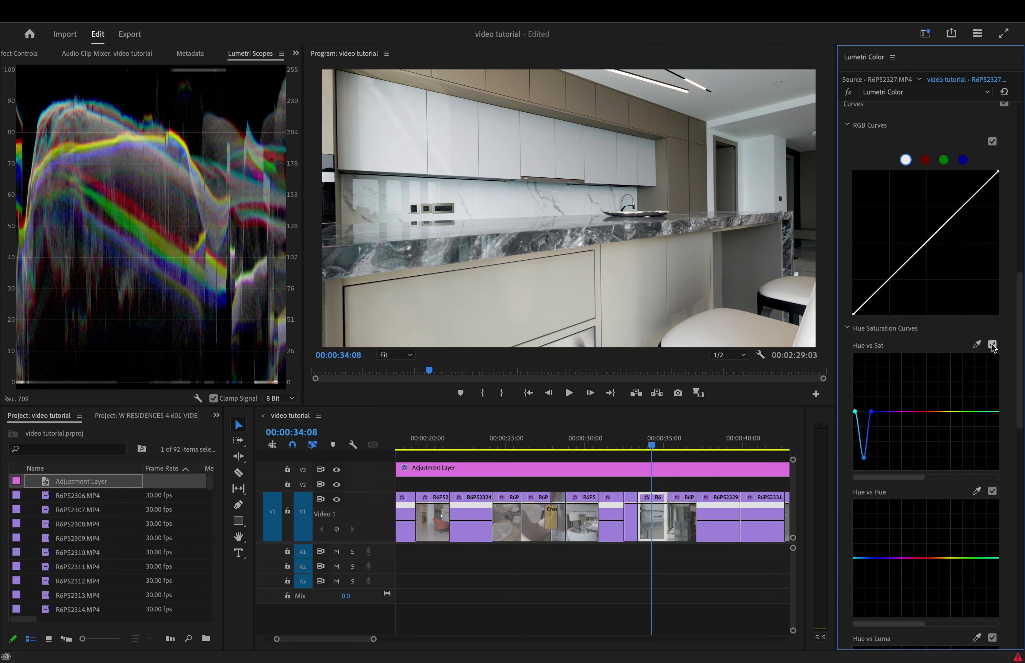
left_click(684, 446)
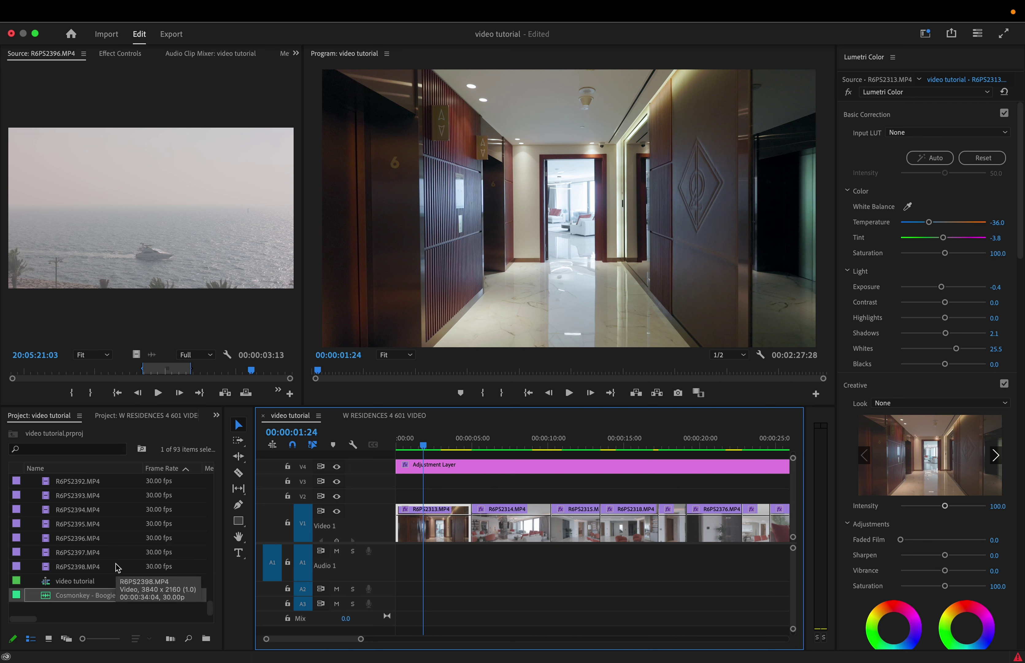
Step: Place Cosmonkey - Boogie Pool.mp3 at the start of audio track A1 and set its volume level to about -1.68 dB
left_click_drag(91, 595, 390, 578)
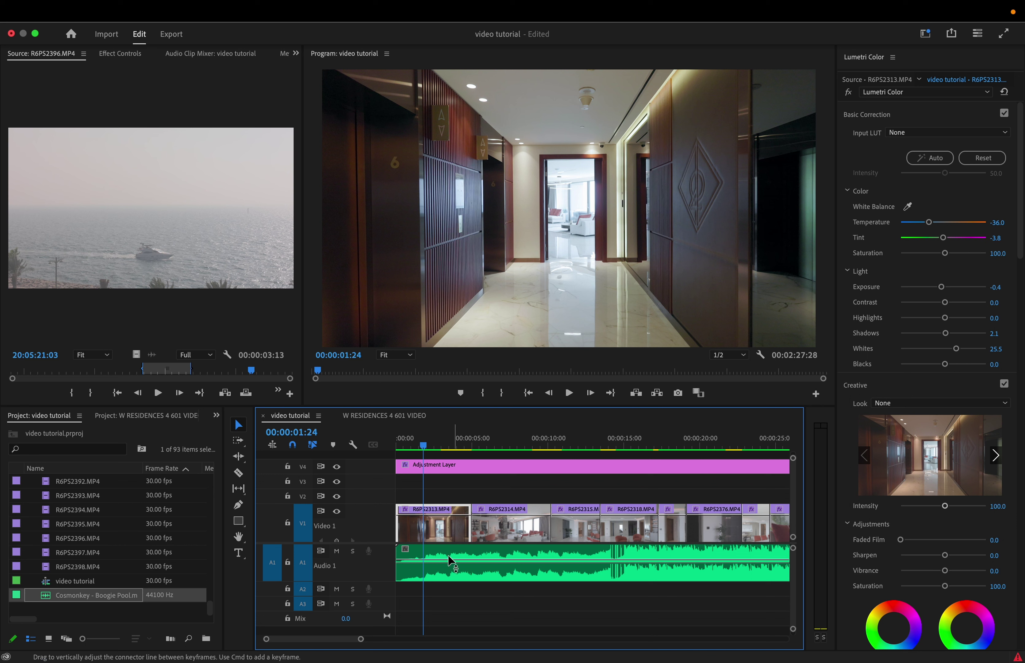
left_click_drag(366, 581, 362, 576)
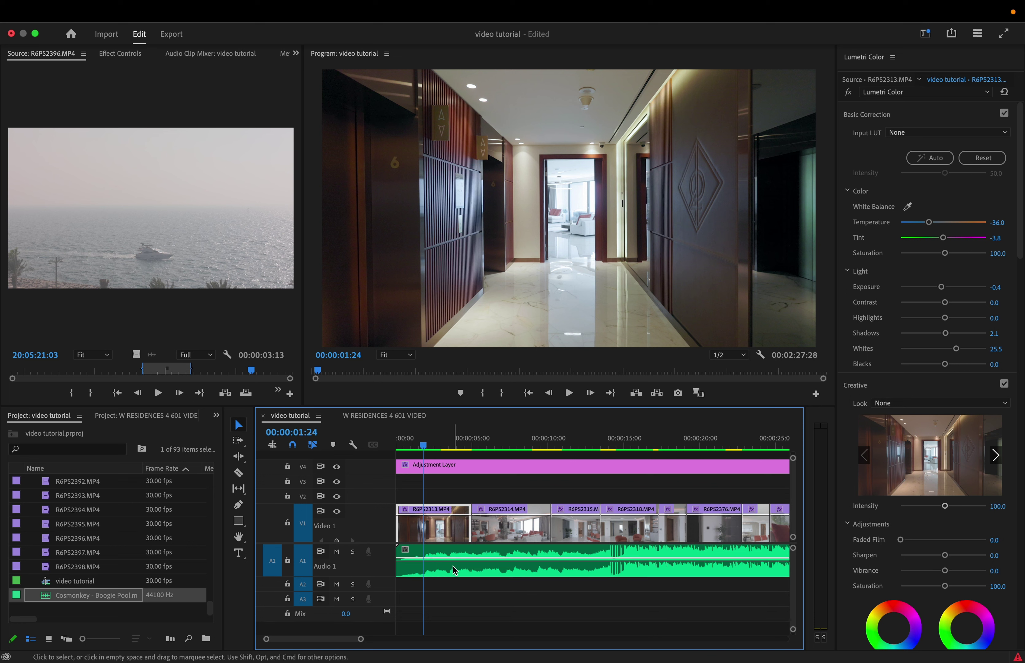
scroll(453, 567, "up", 3)
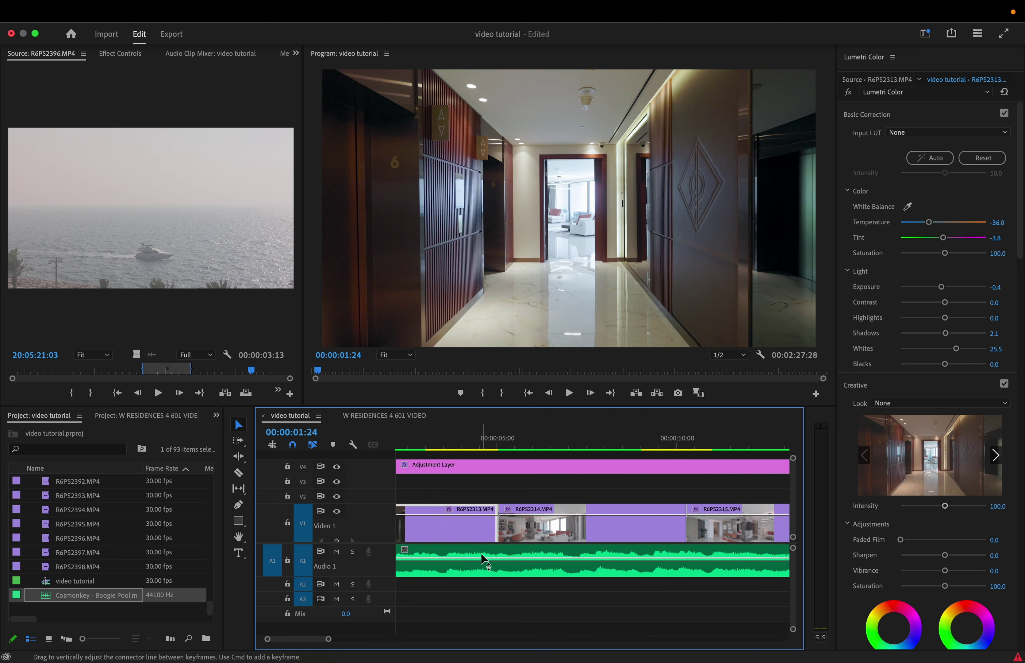
left_click_drag(482, 562, 481, 560)
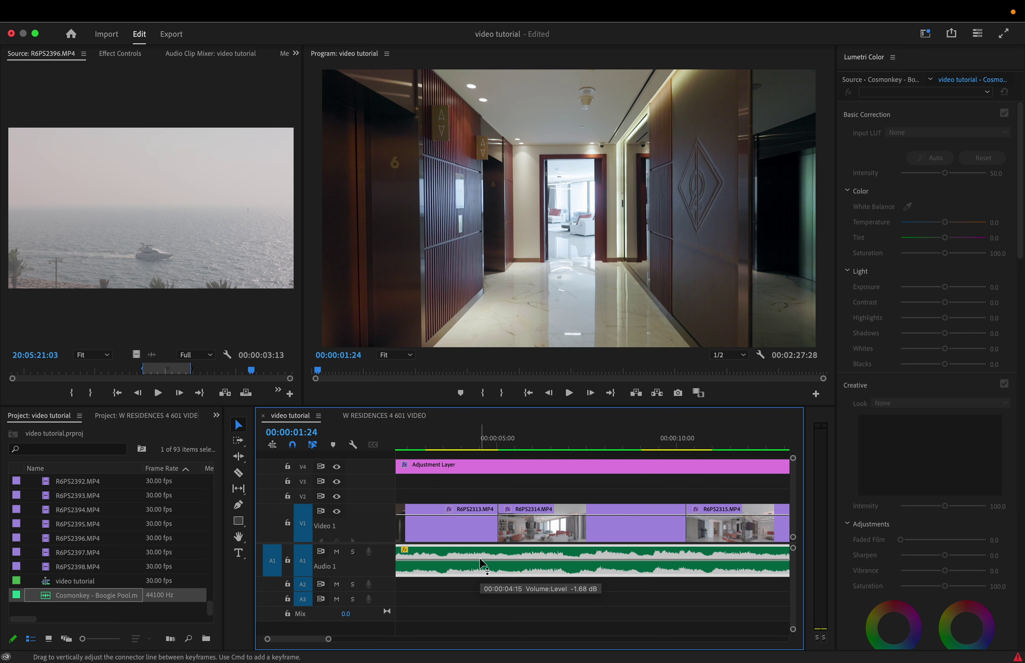
Step: Play the opening of the sequence with the music to check its volume, stopping at 00:00:03:21
key("minus")
key("minus")
key("minus")
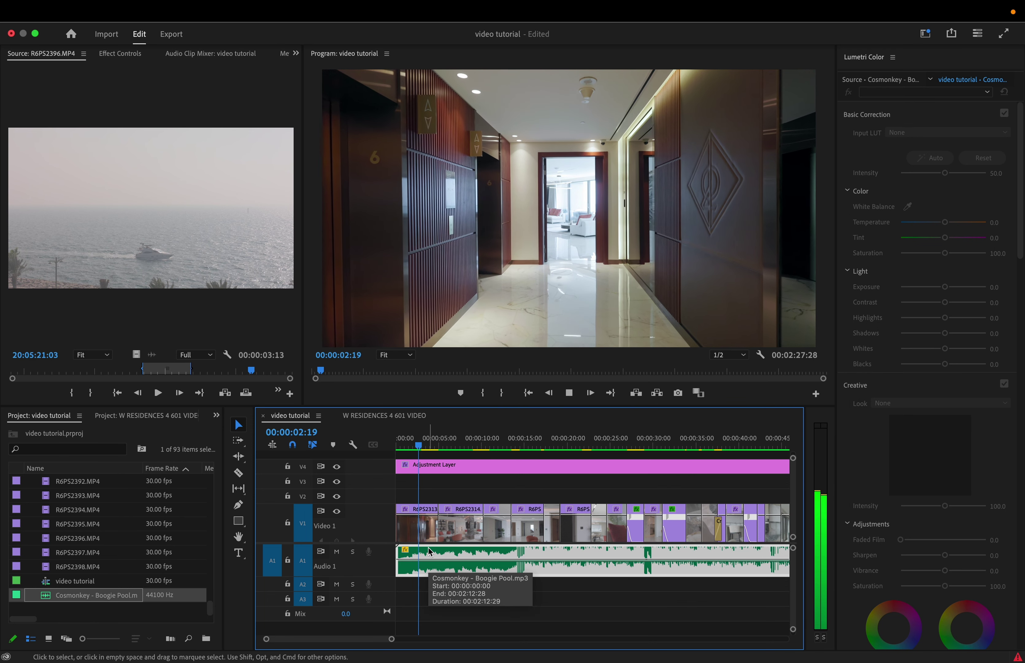
key("space")
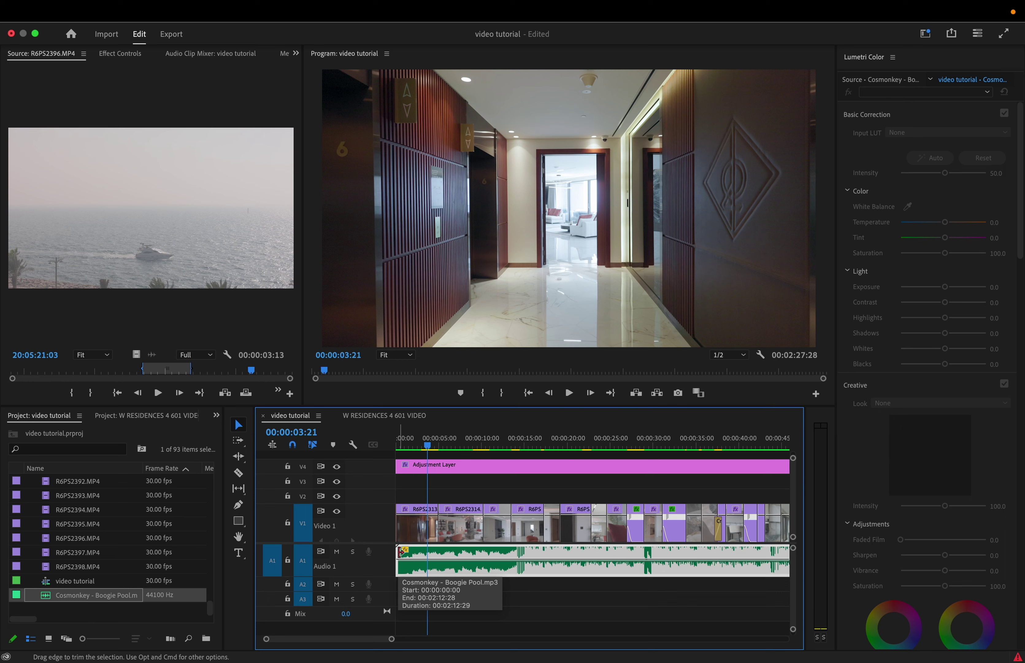
Step: Trim the start of the music clip to 00:00:12:13 and apply the default Exponential Fade transition at that edge
left_click_drag(400, 552, 508, 556)
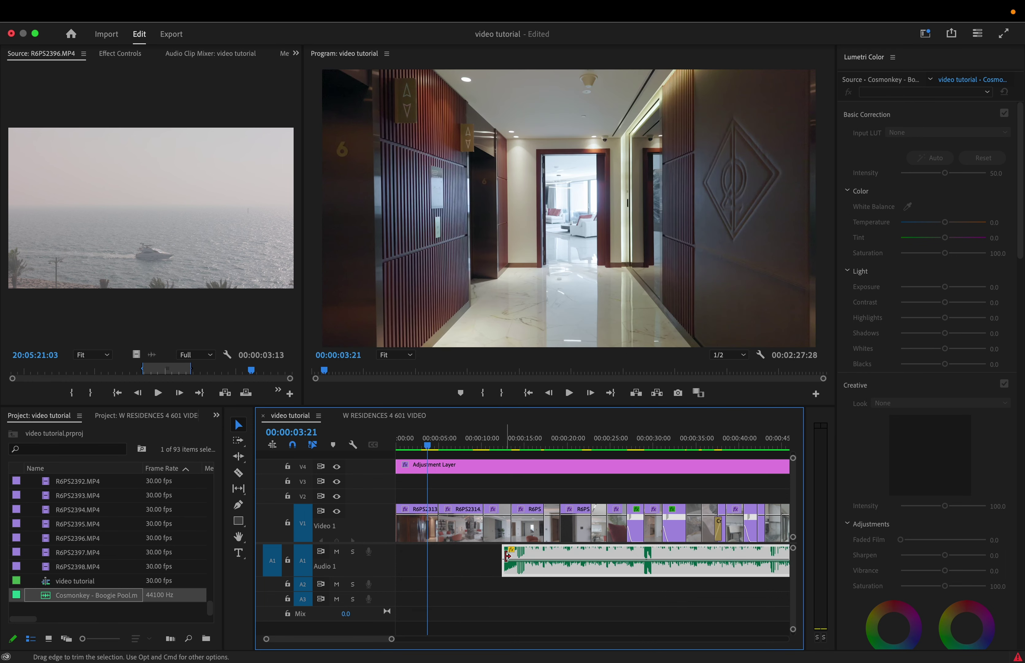
scroll(504, 555, "up", 3)
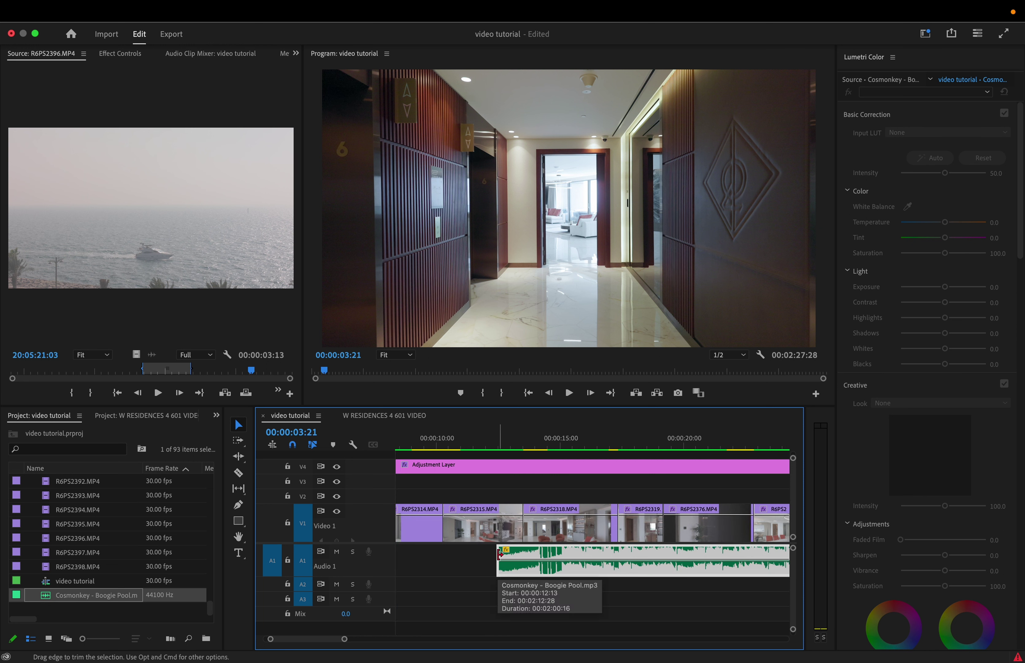
right_click(500, 554)
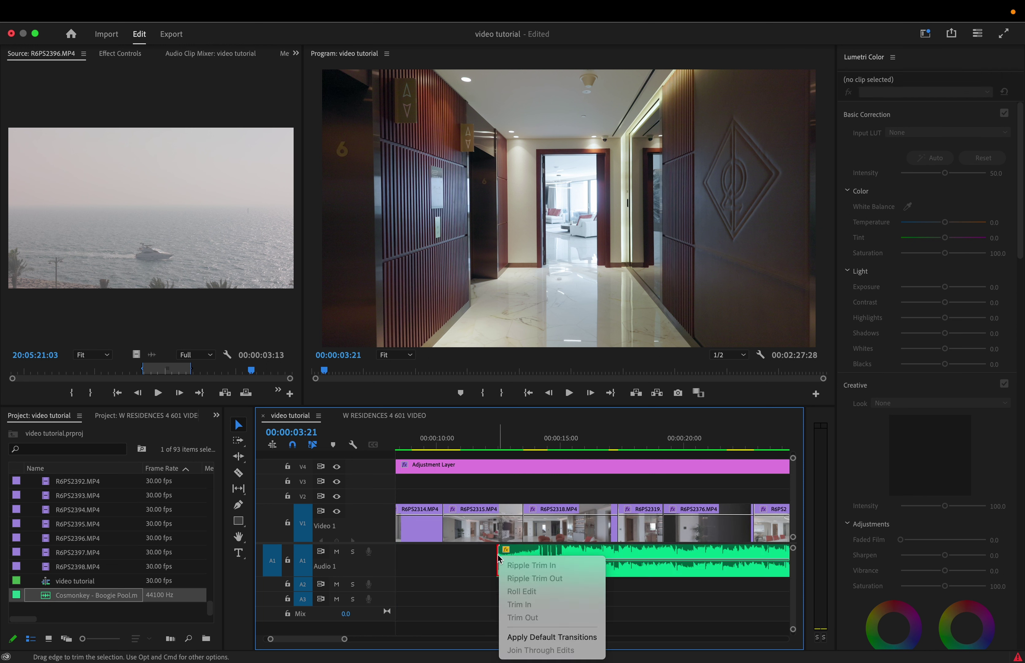
left_click(545, 637)
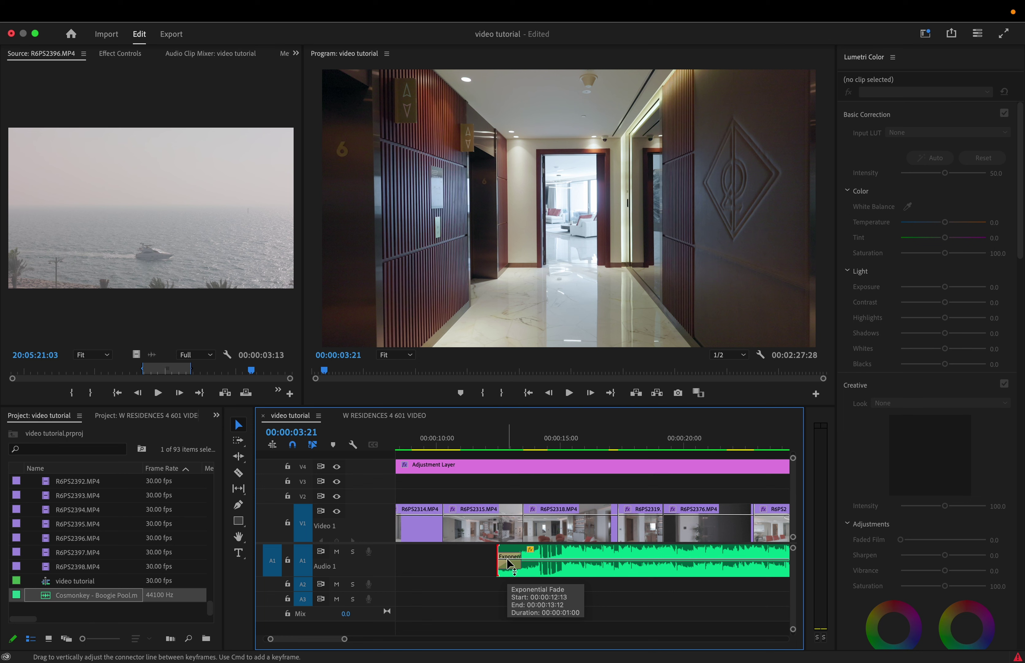
Step: Examine the default transition option at the end edge of the sequence's last clip, R6PS2310.MP4, and dismiss it without applying
key("minus")
key("minus")
key("minus")
key("minus")
key("minus")
key("minus")
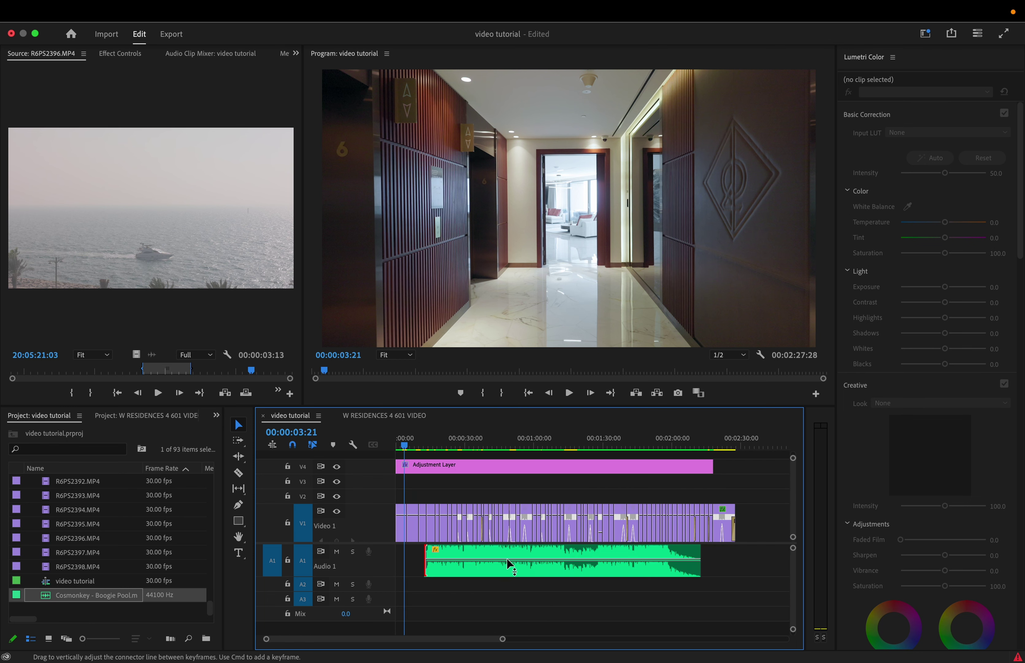
key("minus")
key("equal")
key("equal")
key("equal")
key("equal")
key("equal")
key("equal")
key("equal")
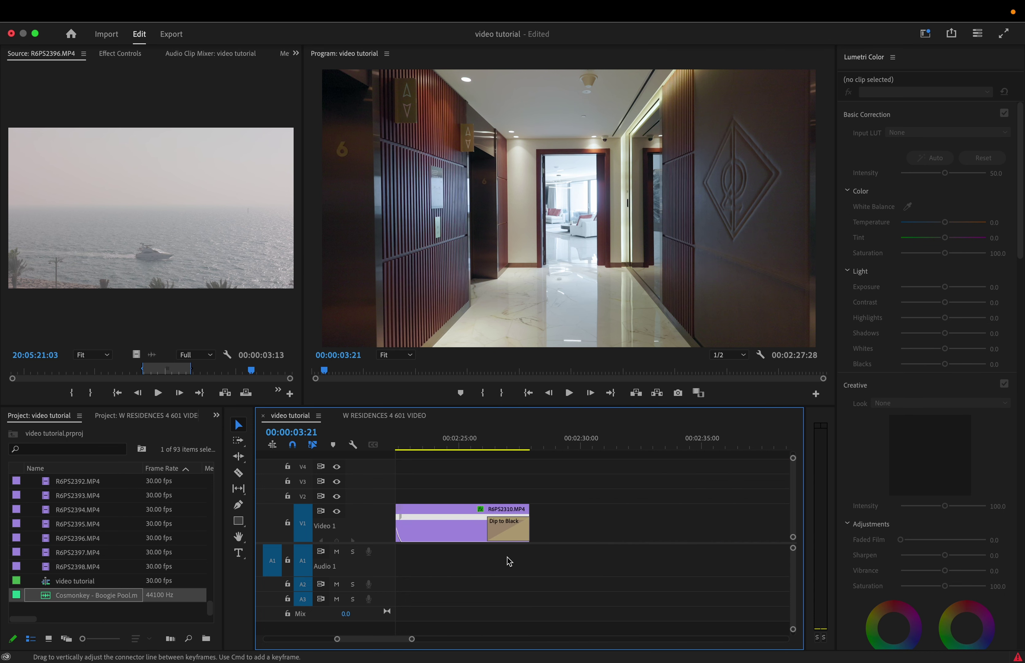
right_click(529, 511)
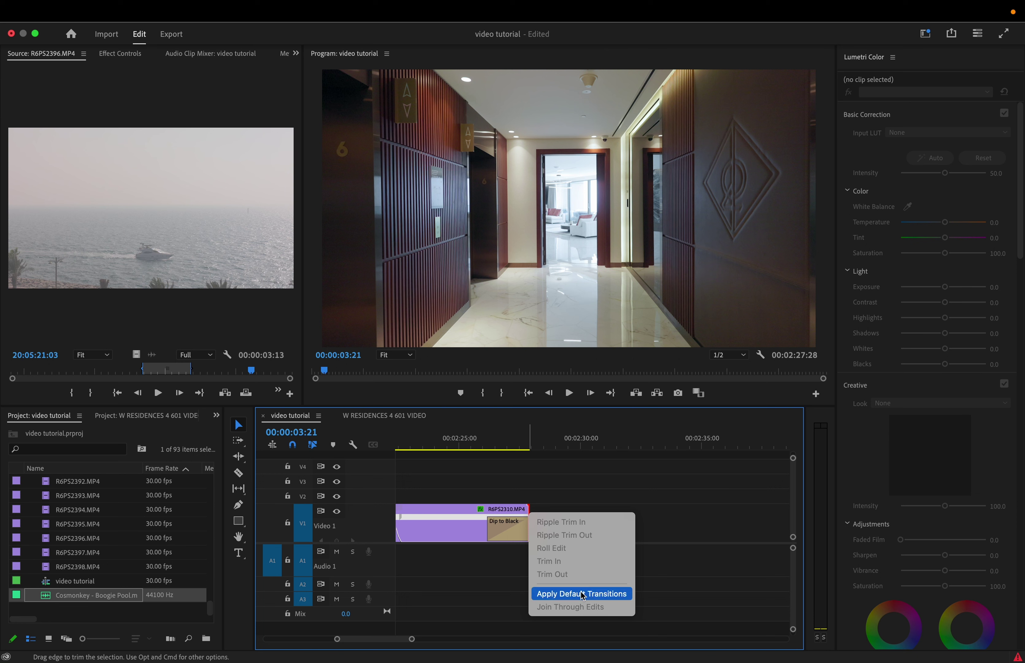
left_click(453, 530)
Step: Find Dip to Black among the dissolve transitions, examine the option to make it the default transition, and dismiss it
key("minus")
key("minus")
key("minus")
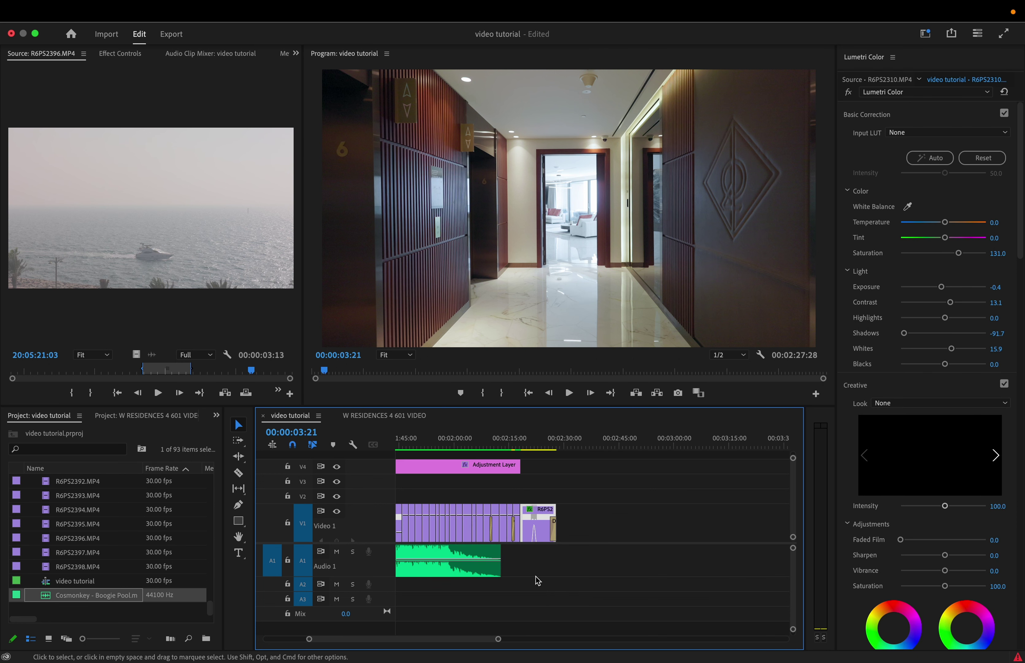
left_click(216, 416)
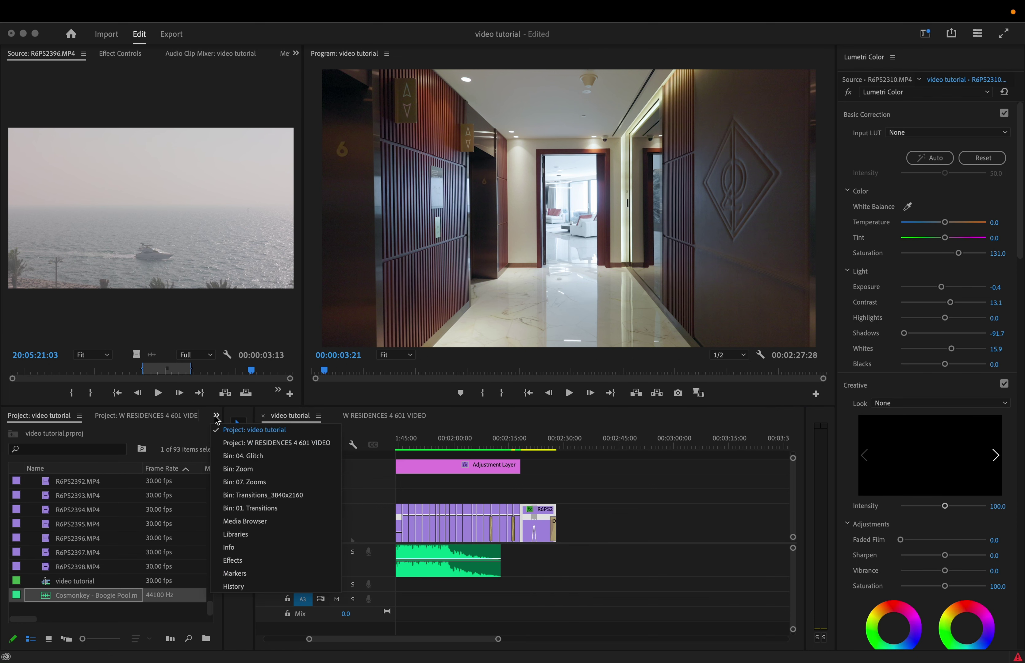
left_click(257, 561)
scroll(131, 573, "down", 2)
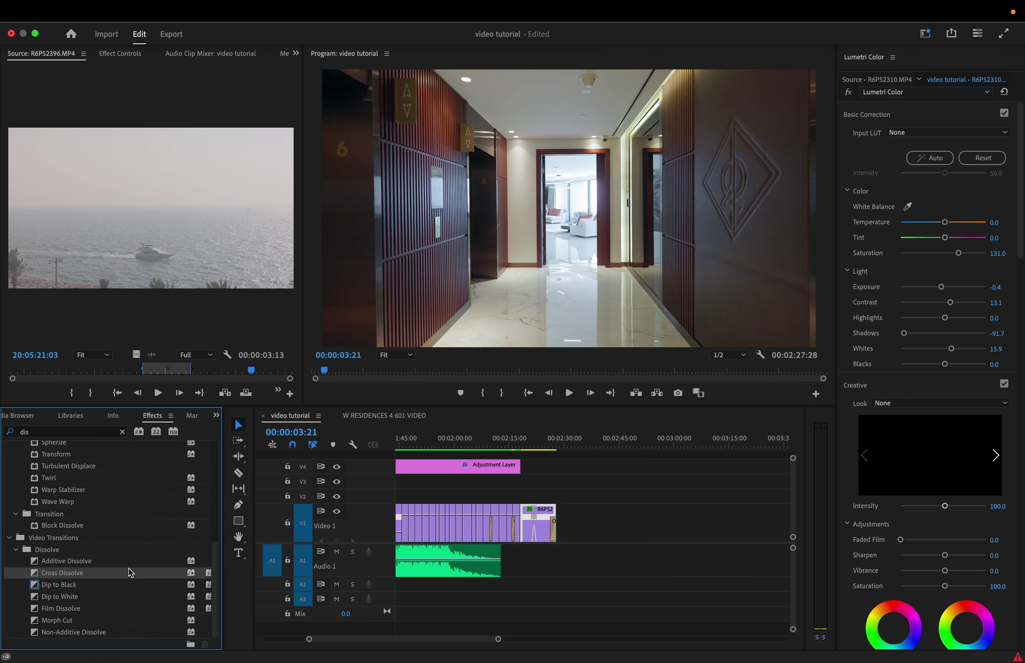
left_click(111, 586)
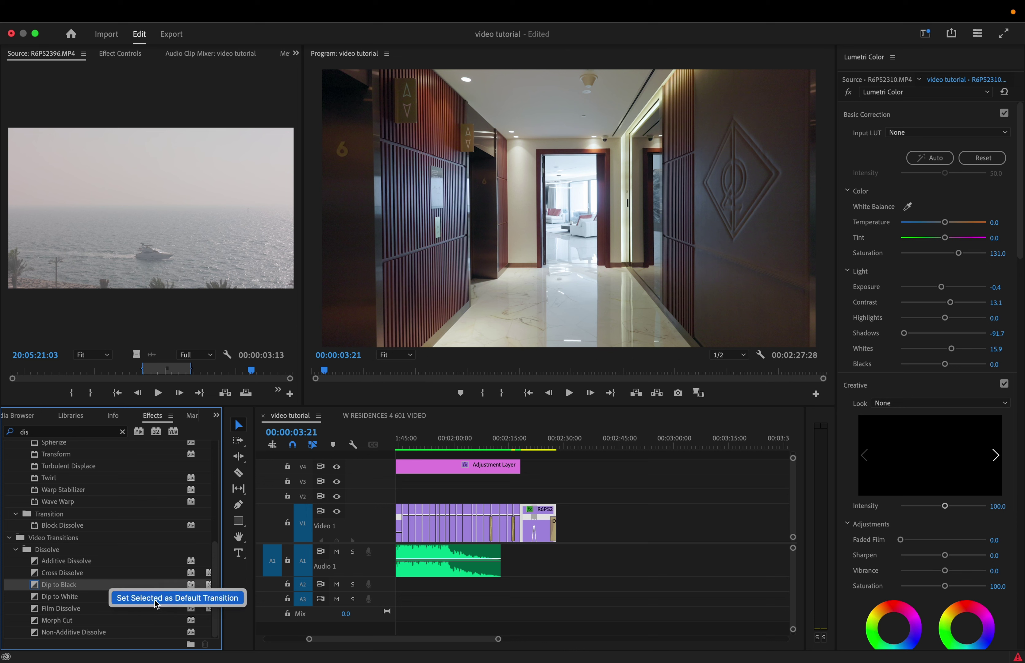
left_click(541, 570)
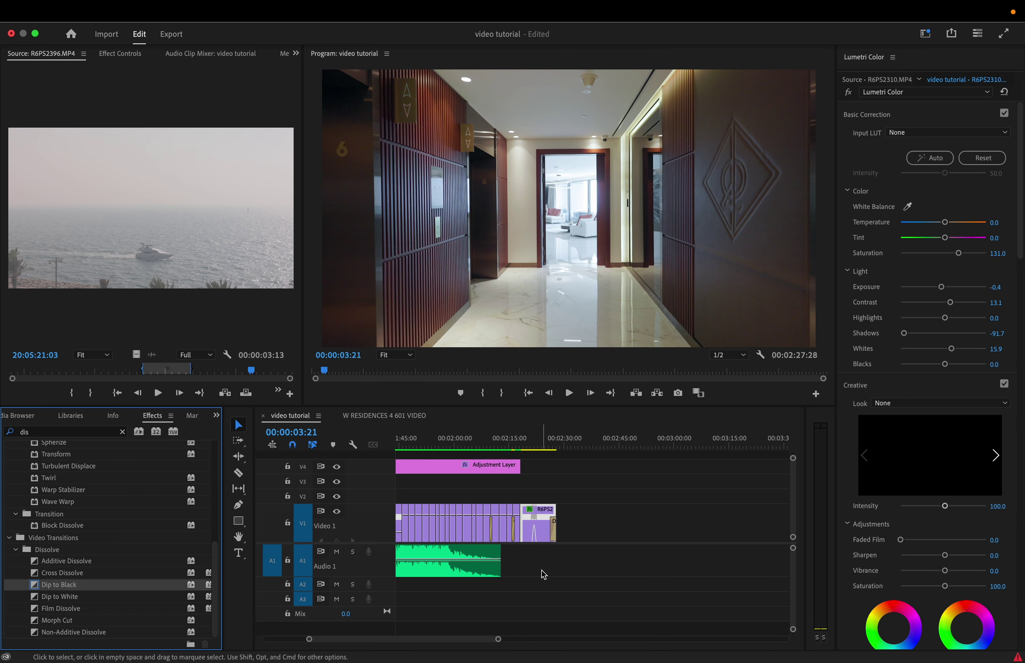
Step: Move the trimmed music clip on A1 to the start of the sequence and play the opening with it
key("backslash")
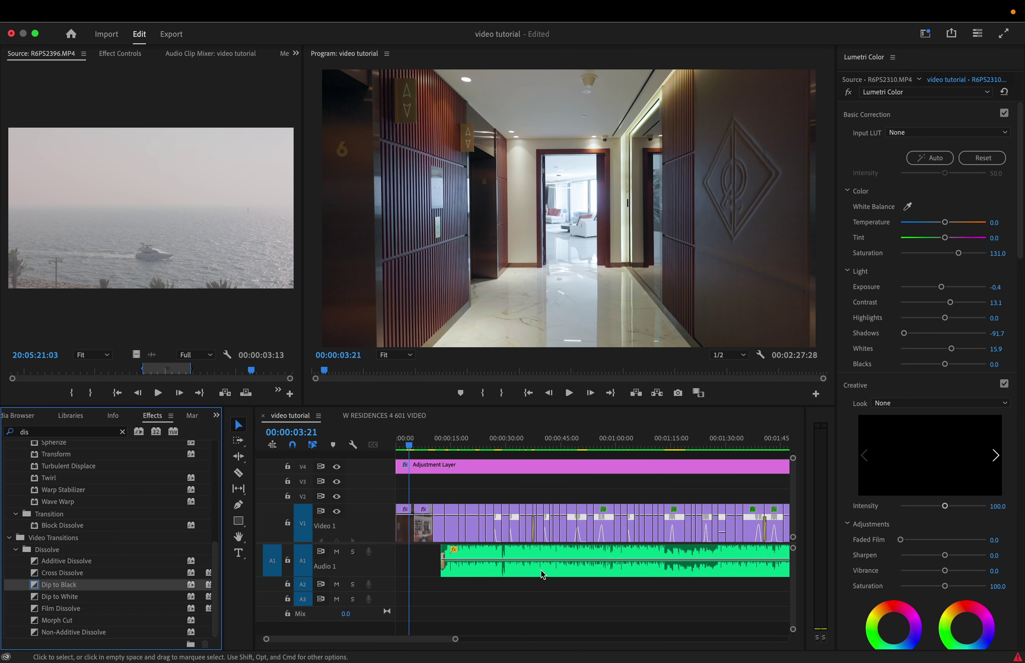
left_click(478, 555)
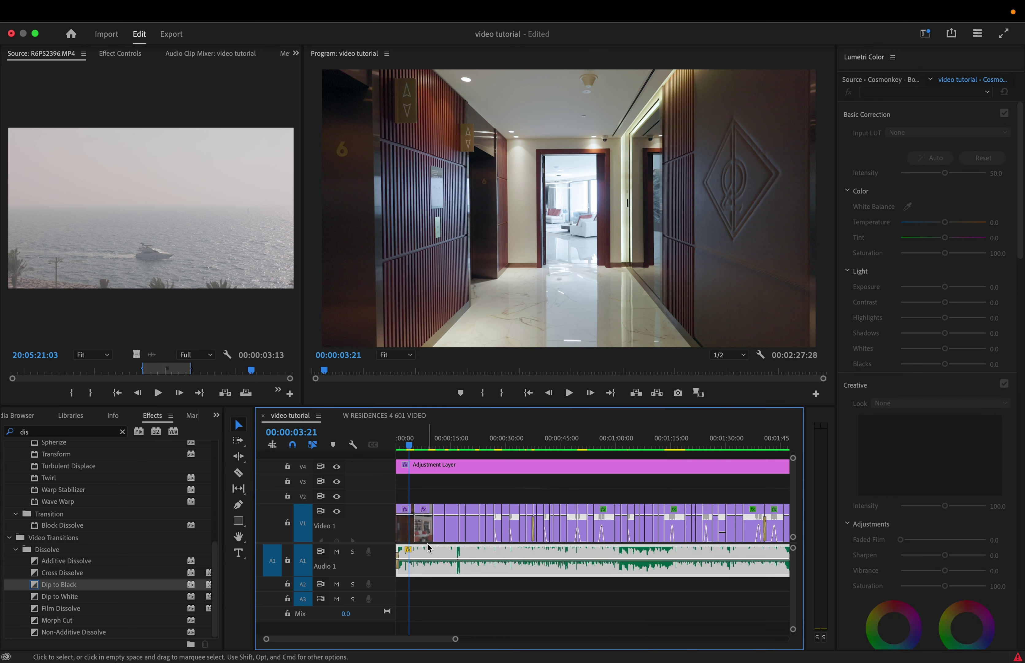
scroll(429, 548, "up", 5)
scroll(429, 548, "up", 3)
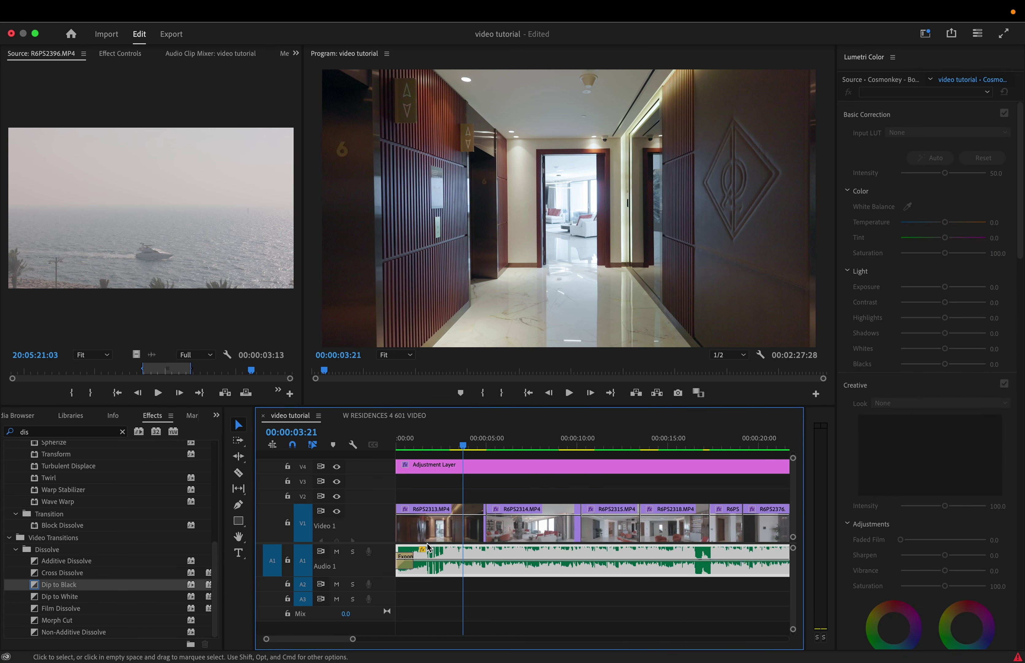
key("Home")
key("space")
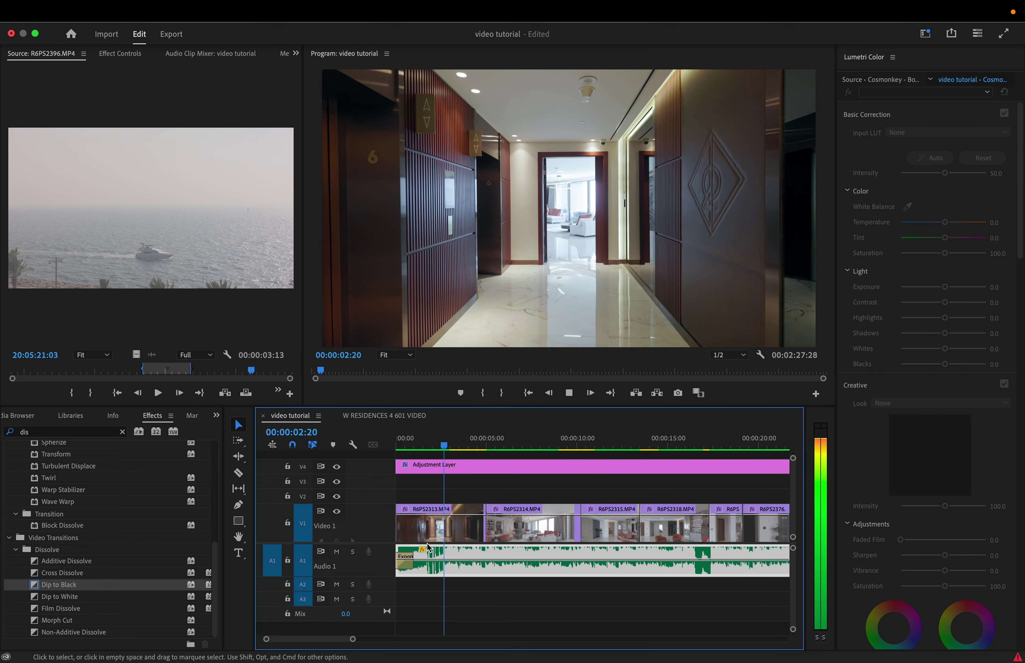
key("space")
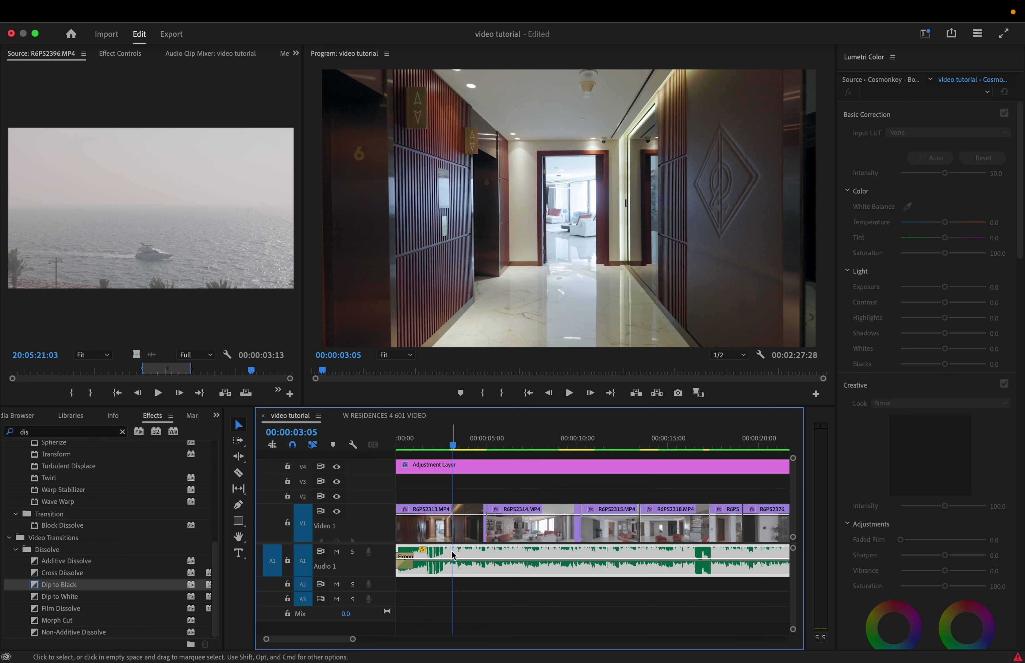
Step: Shift the music about one second later with its clip still starting at 00:00:00:00, and play the opening up to 00:00:03:19
left_click_drag(461, 554, 411, 543)
key("Home")
key("space")
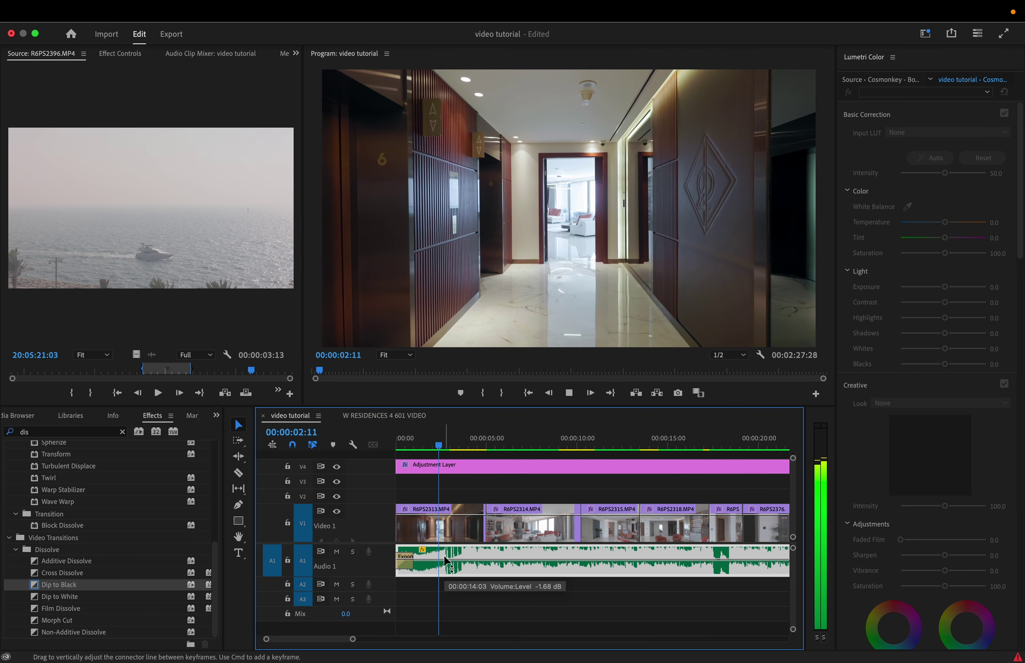
key("space")
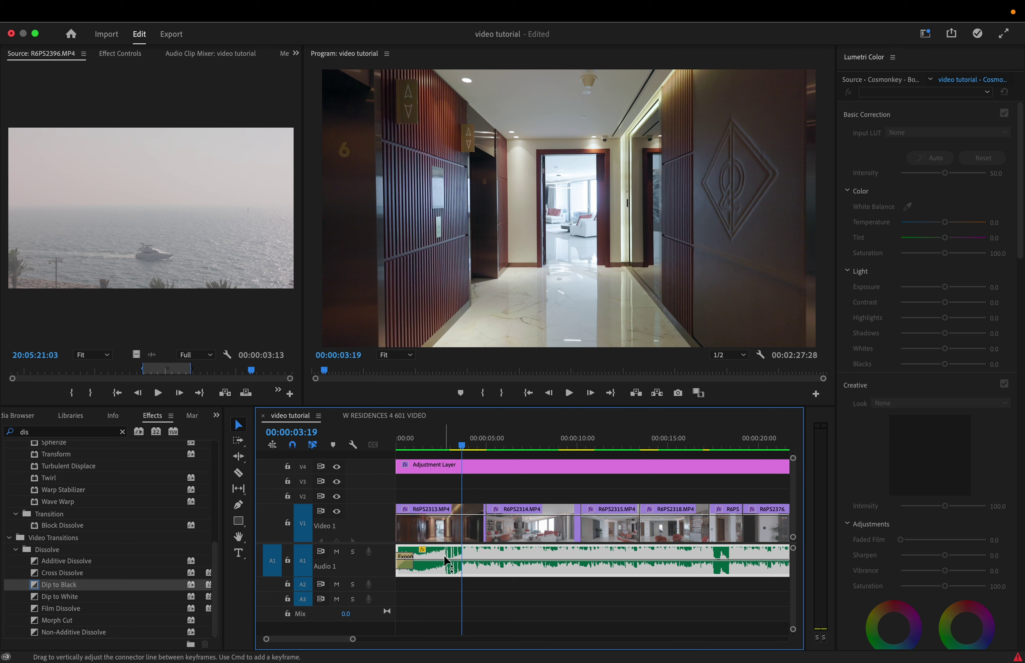
Step: Replay the opening to find the beat at 00:00:03:19 and ripple-trim the end of R6PS2313.MP4 to it
left_click(410, 445)
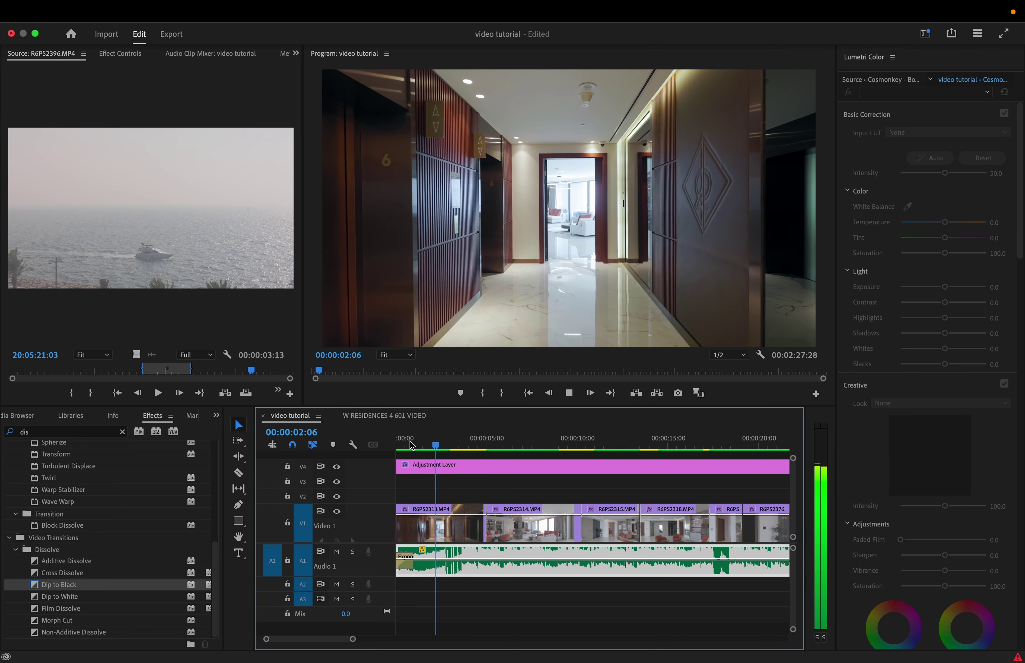
key("space")
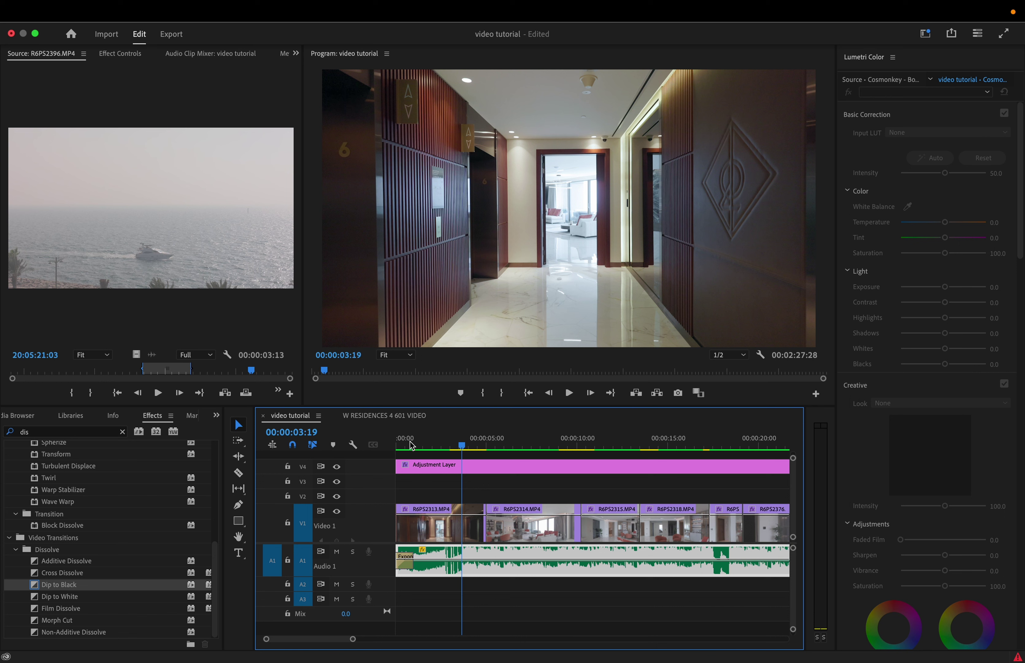
key("Left")
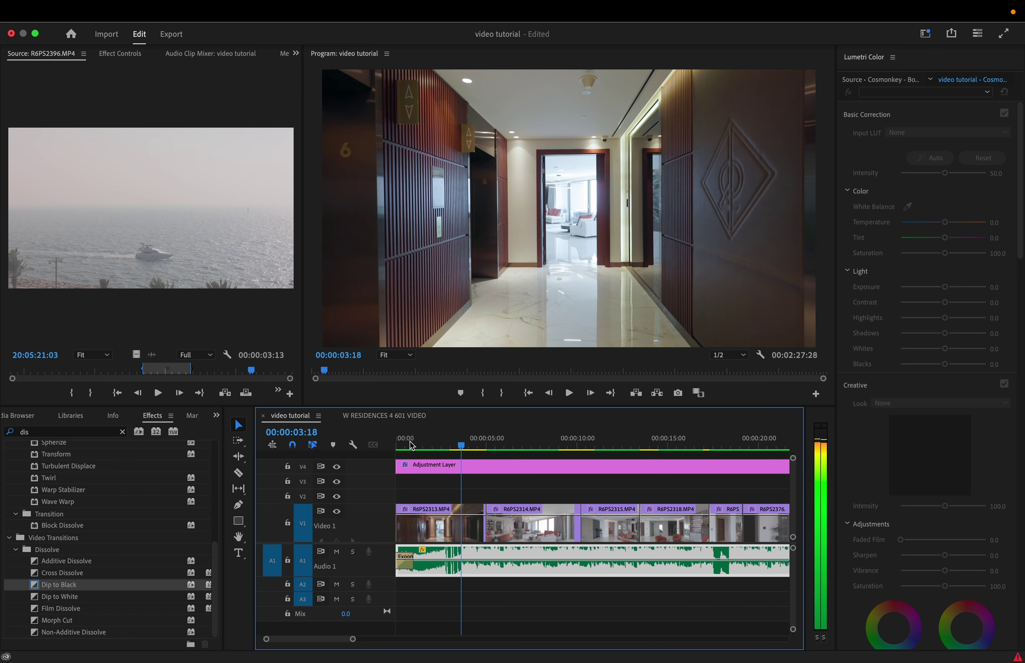
key("Right")
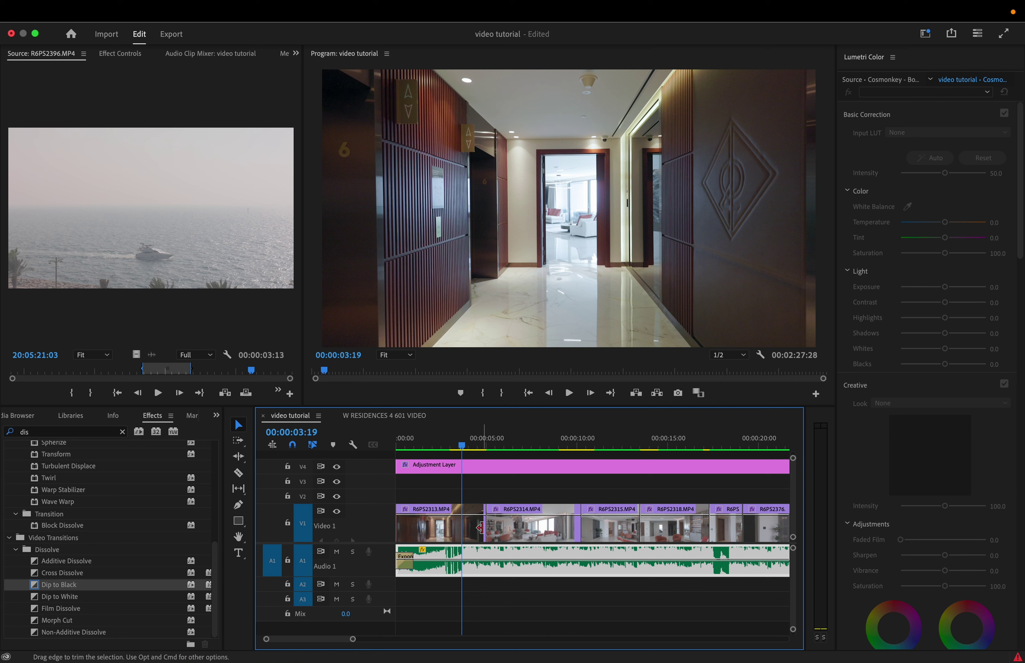
key("b")
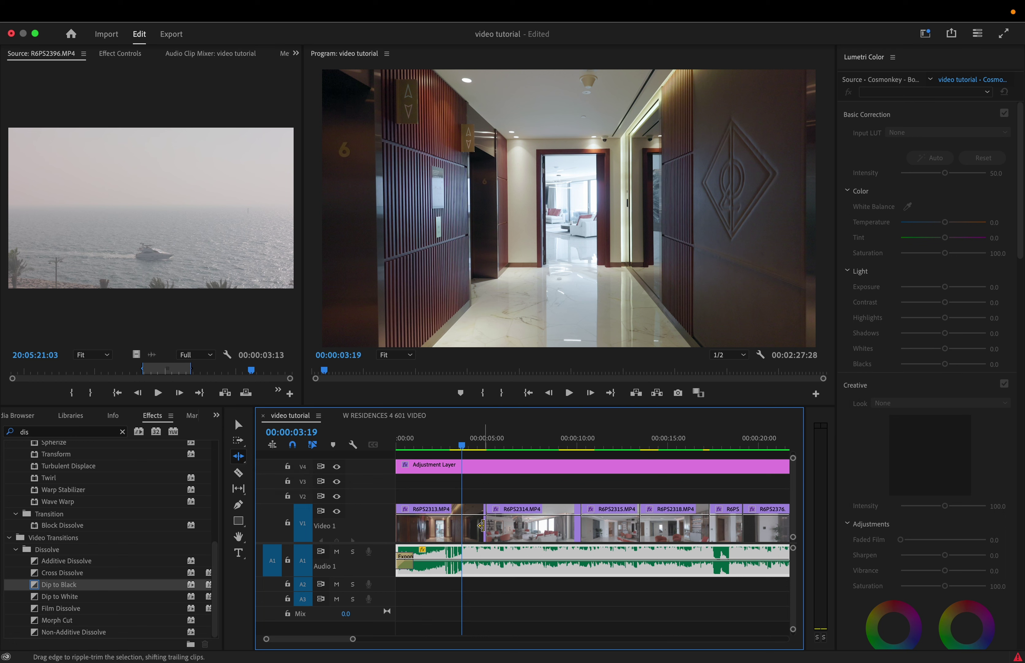
left_click_drag(481, 525, 460, 525)
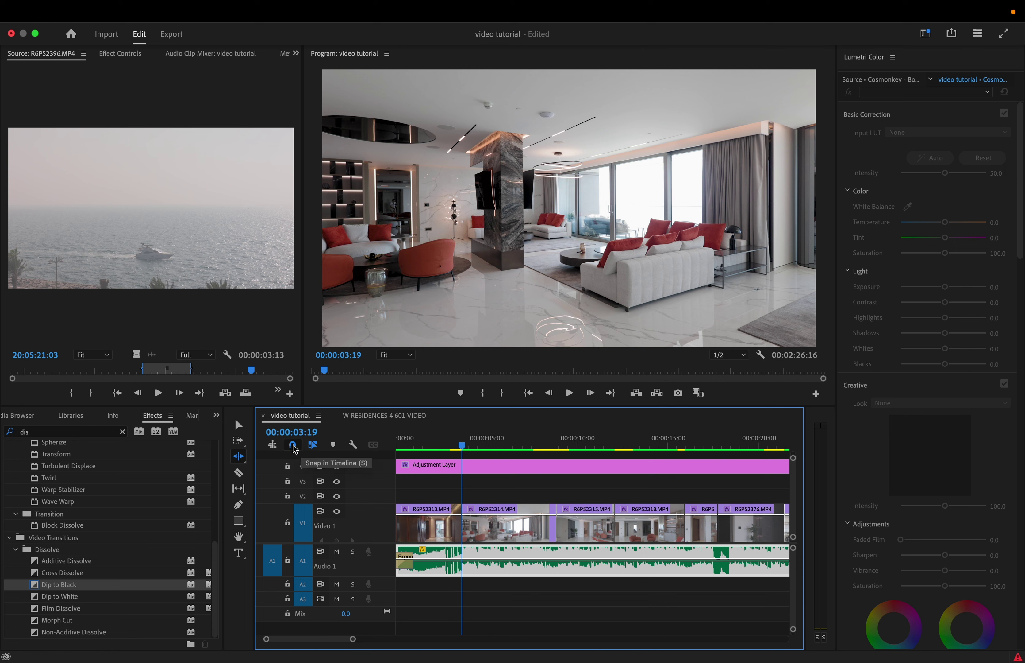
Step: Play the sequence from the start up to 00:00:06:12 and ripple-trim the end of R6PS2314.MP4 to that point
key("Home")
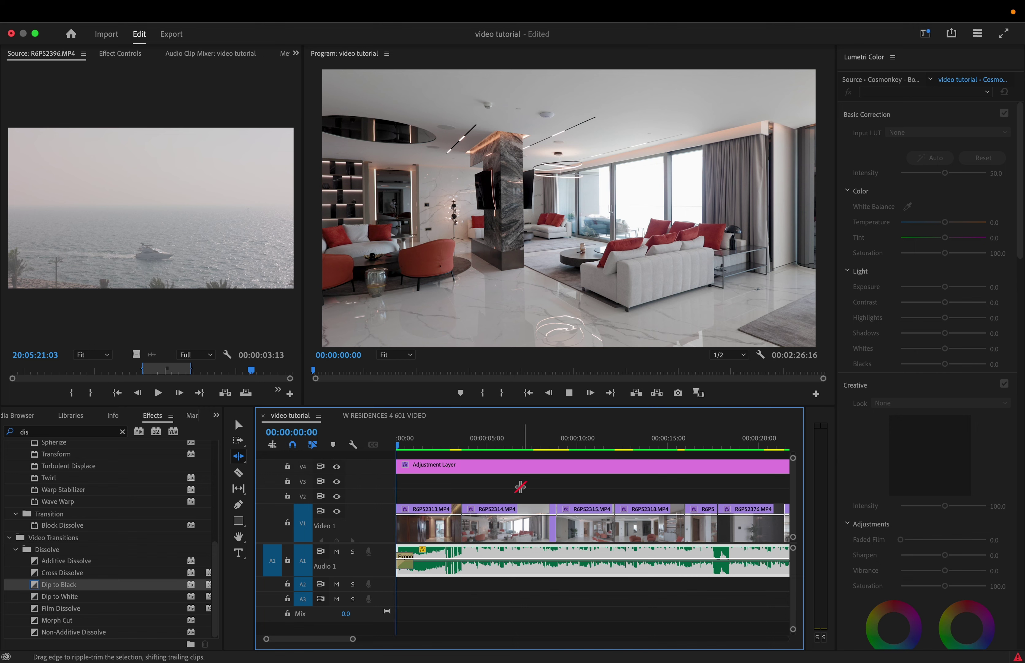
key("space")
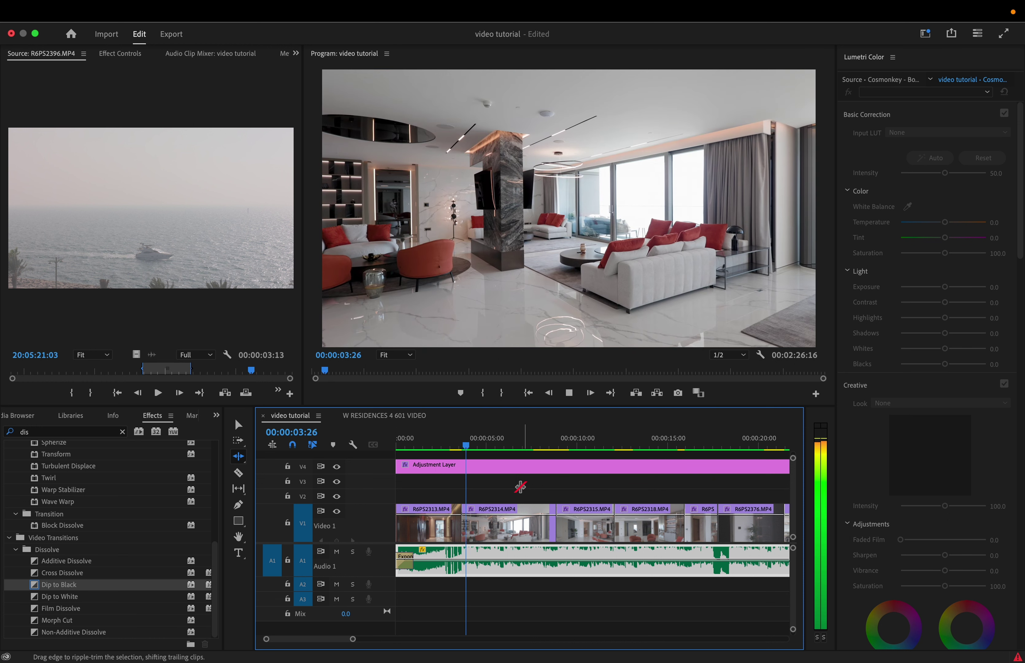
key("space")
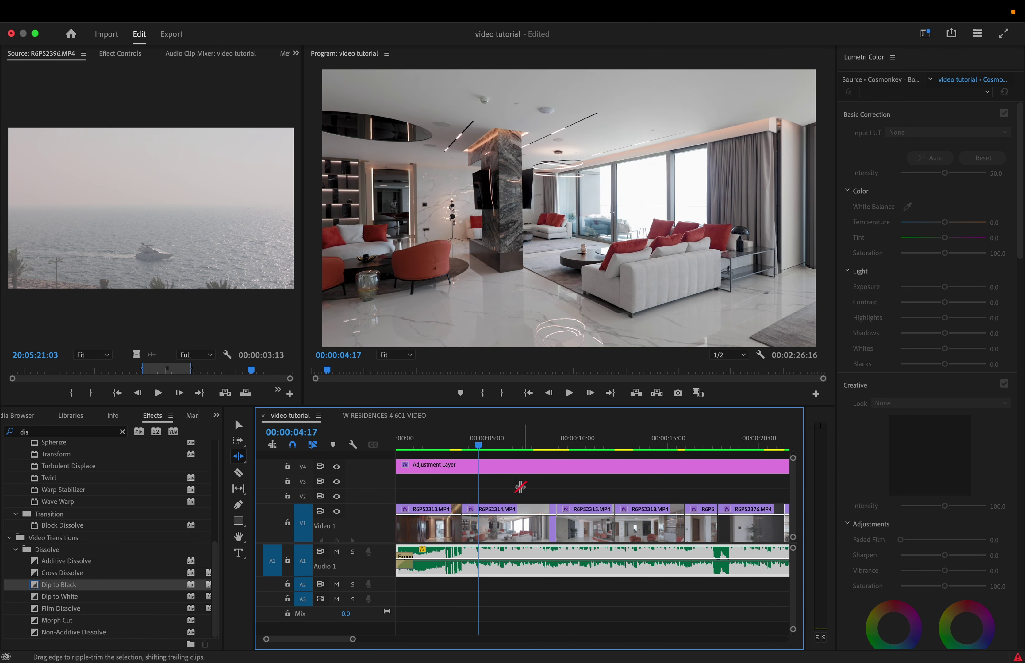
key("space")
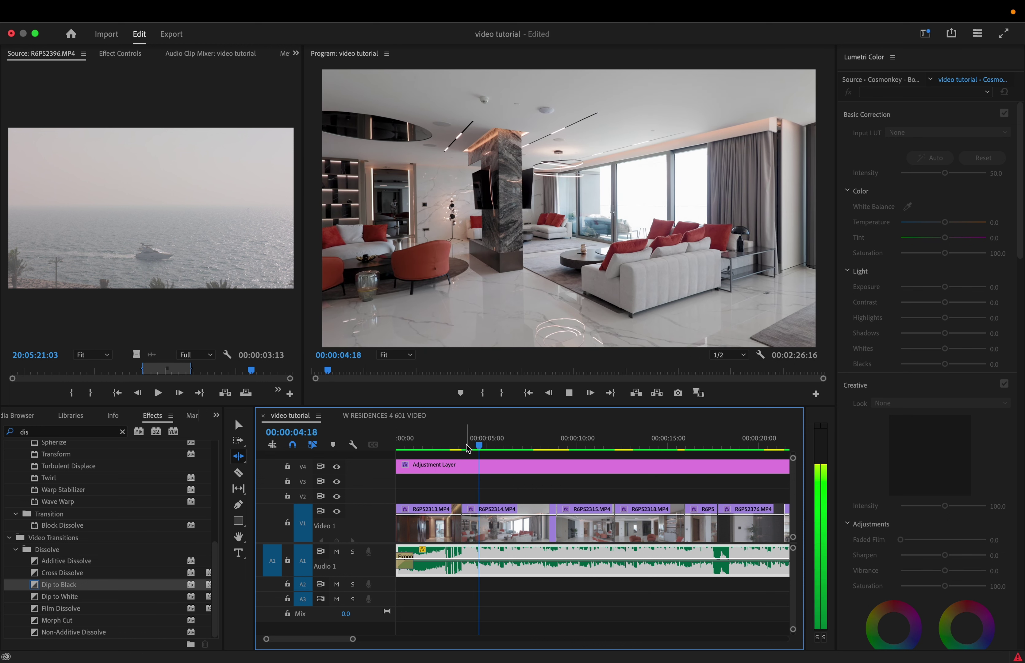
key("space")
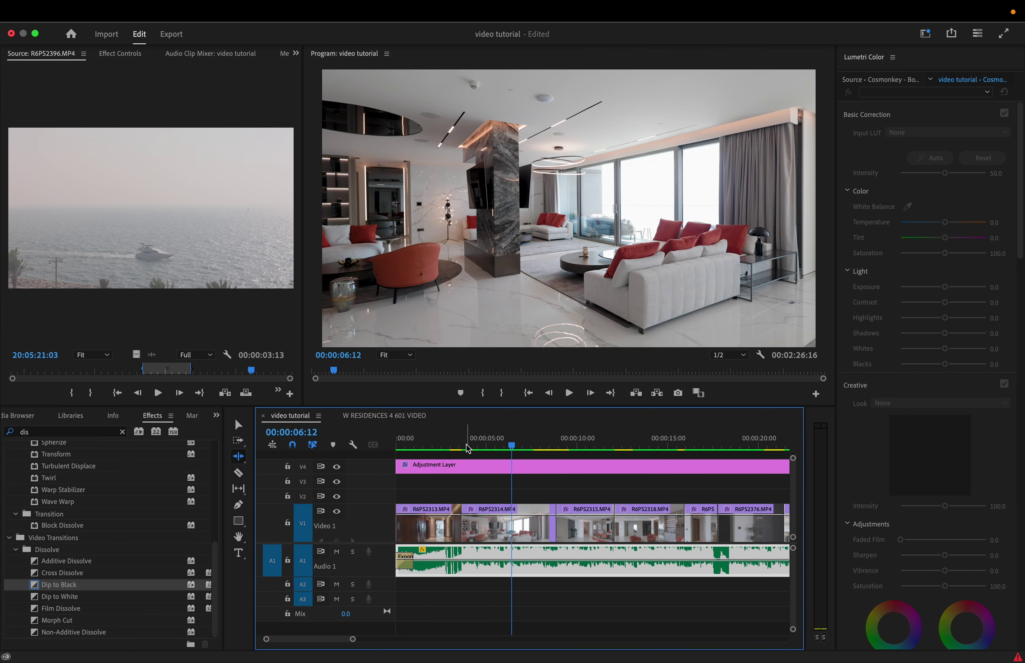
left_click_drag(555, 524, 508, 525)
Step: Play across the cut into R6PS2315.MP4 and ripple-trim about one second off that clip's start
left_click(448, 437)
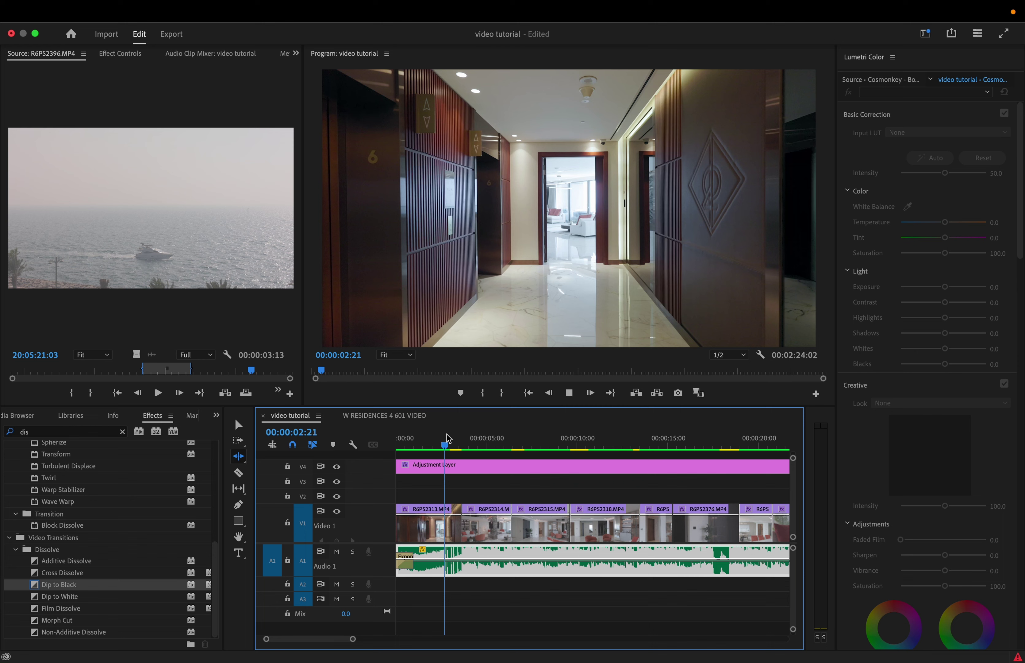
key("space")
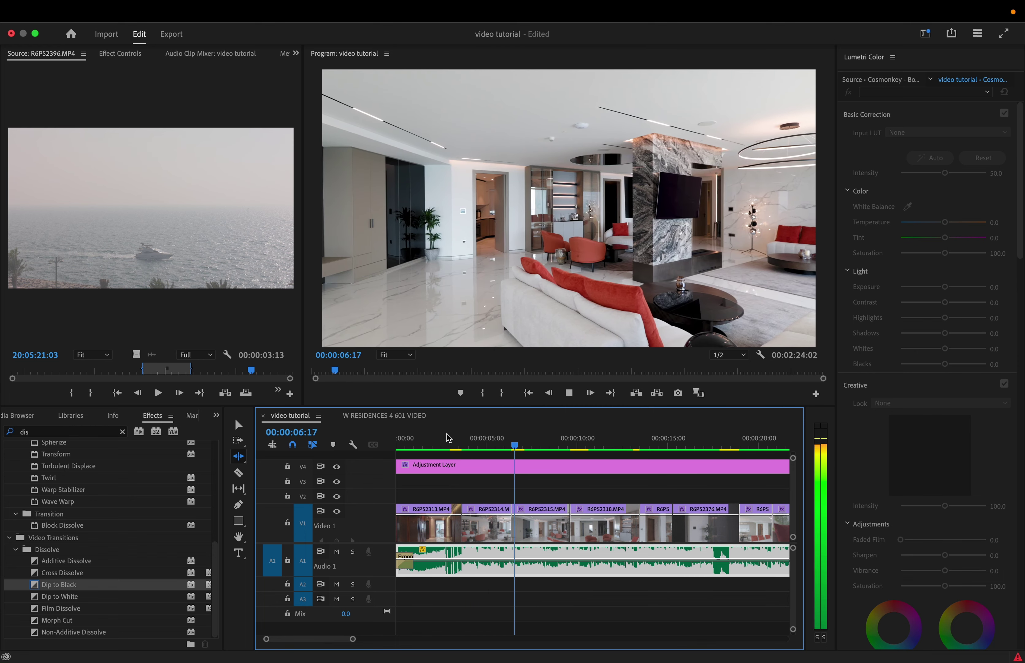
key("space")
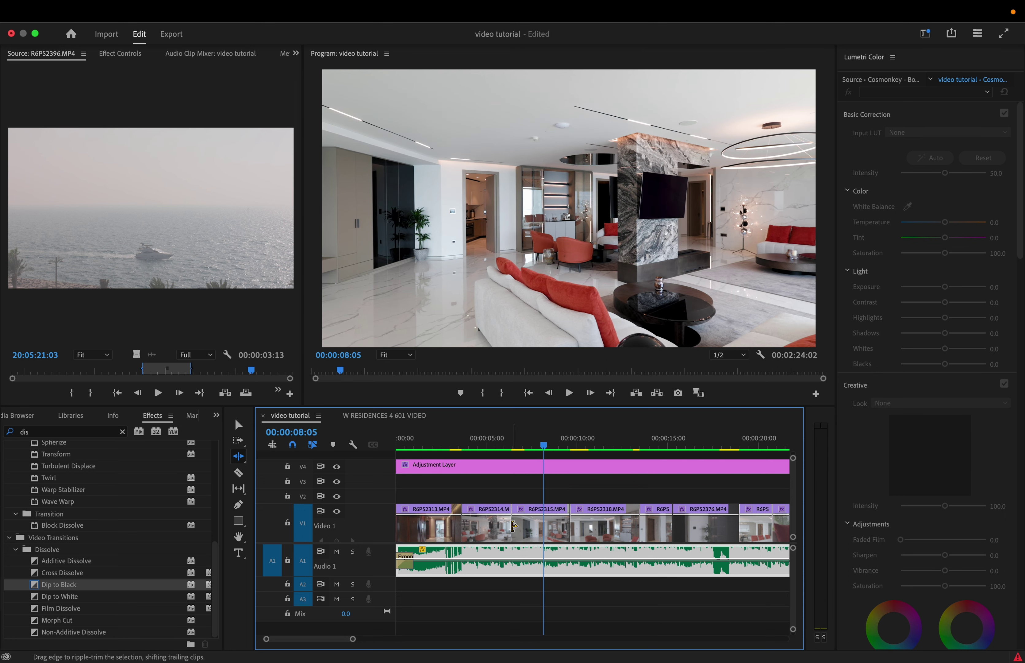
left_click_drag(527, 527, 546, 526)
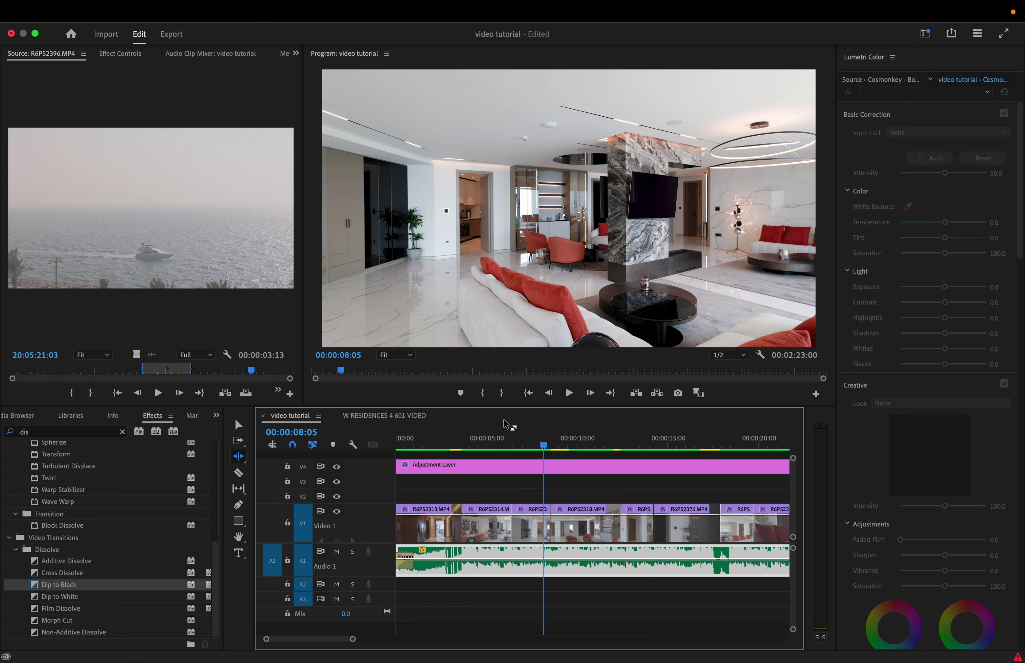
Step: Play R6PS2315.MP4 up to 00:00:08:07 and ripple-trim its end to that point
left_click(505, 442)
key("space")
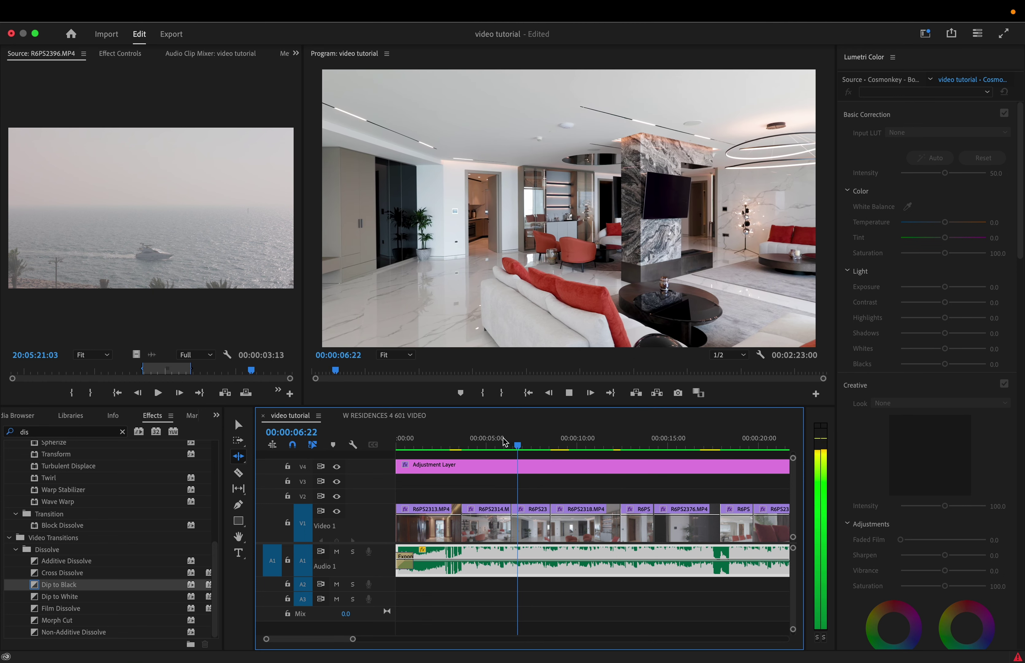
key("space")
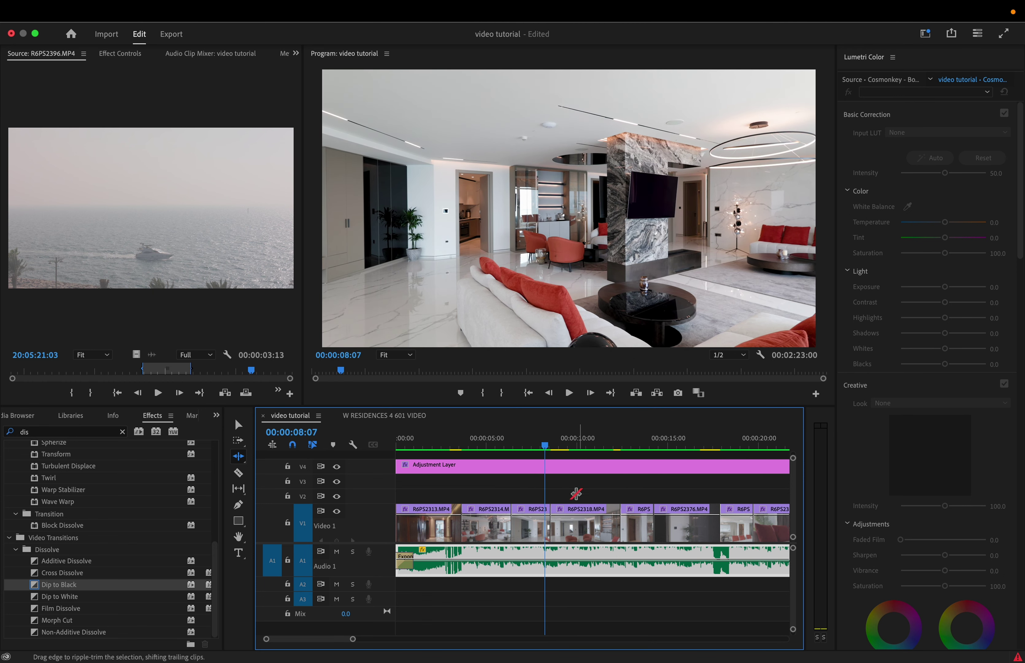
left_click_drag(547, 525, 542, 525)
Step: Play on to 00:00:10:03 and ripple-trim the end of R6PS2318.MP4 to that point
key("=")
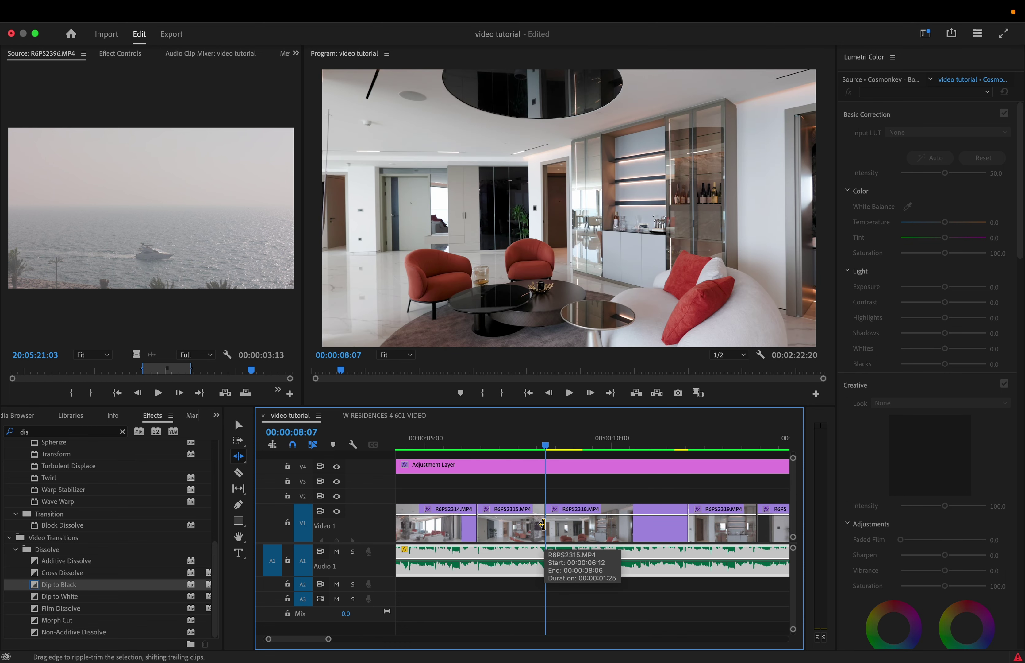
left_click(465, 445)
key("space")
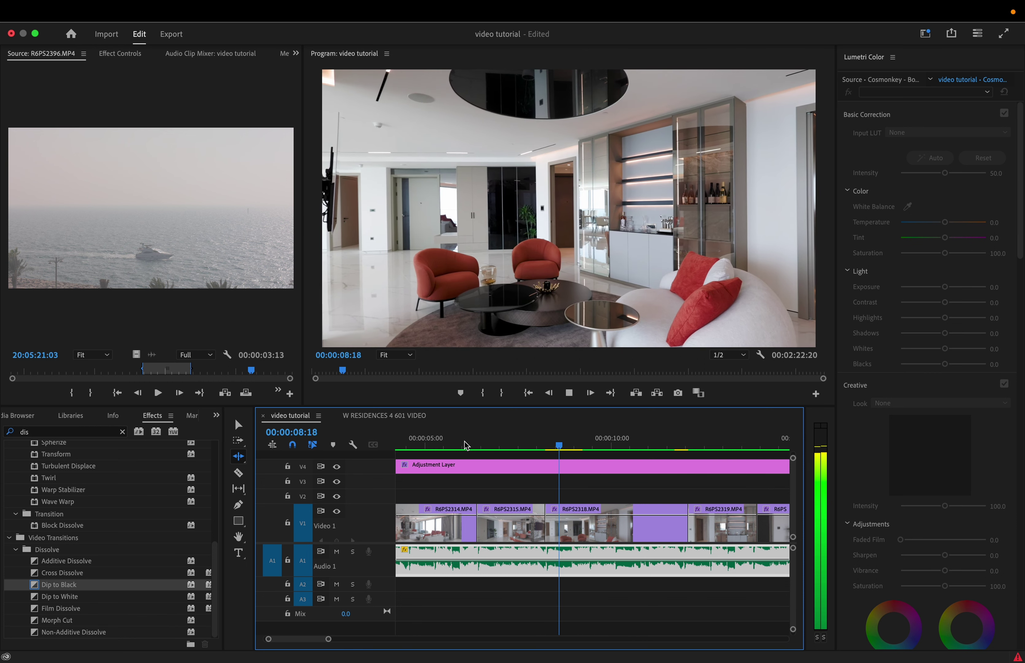
key("space")
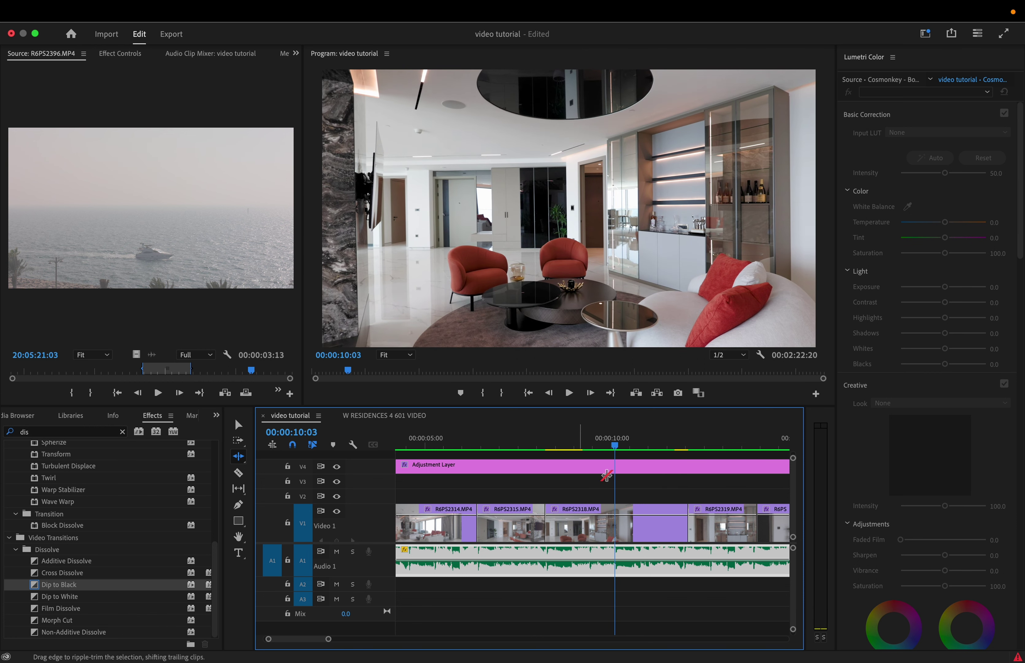
left_click_drag(683, 525, 613, 524)
Step: Play on to 00:00:13:23 and ripple-trim the end of R6PS2376.MP4 to that point
key("space")
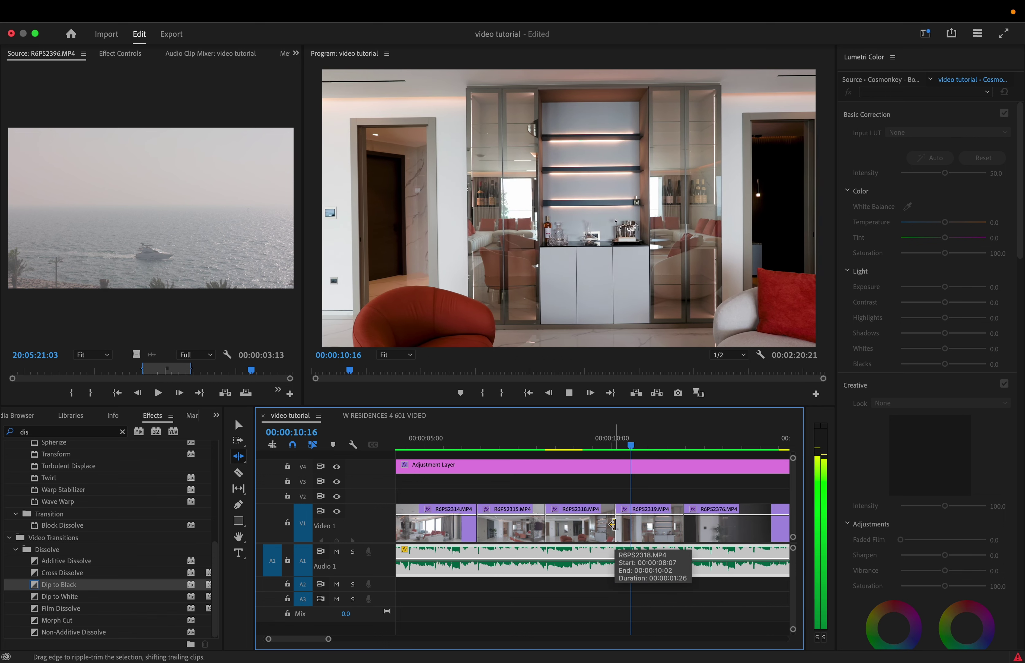
key("space")
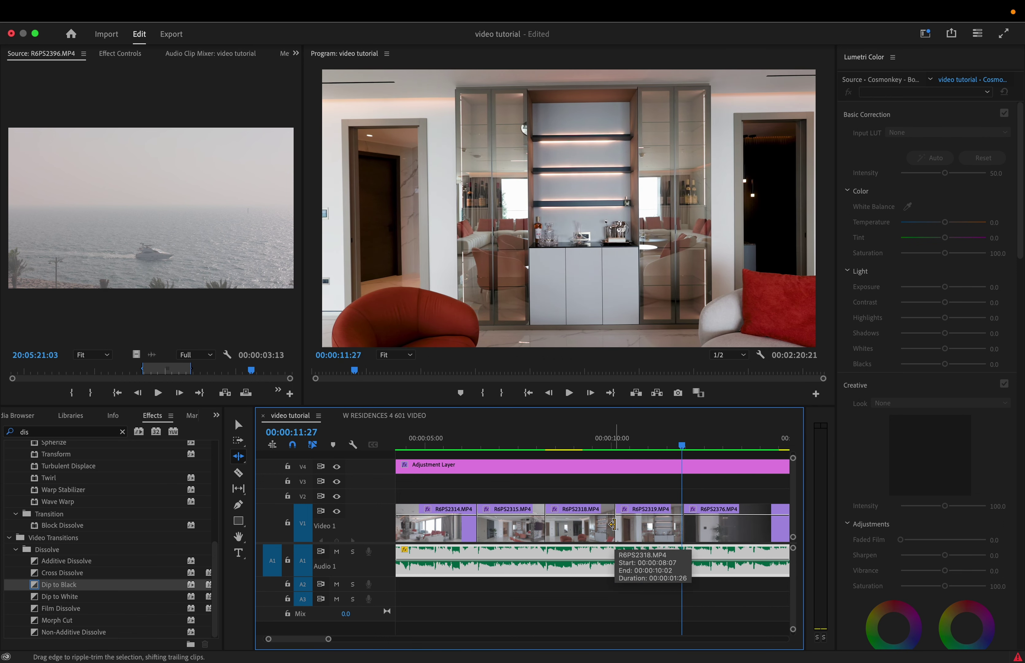
key("space")
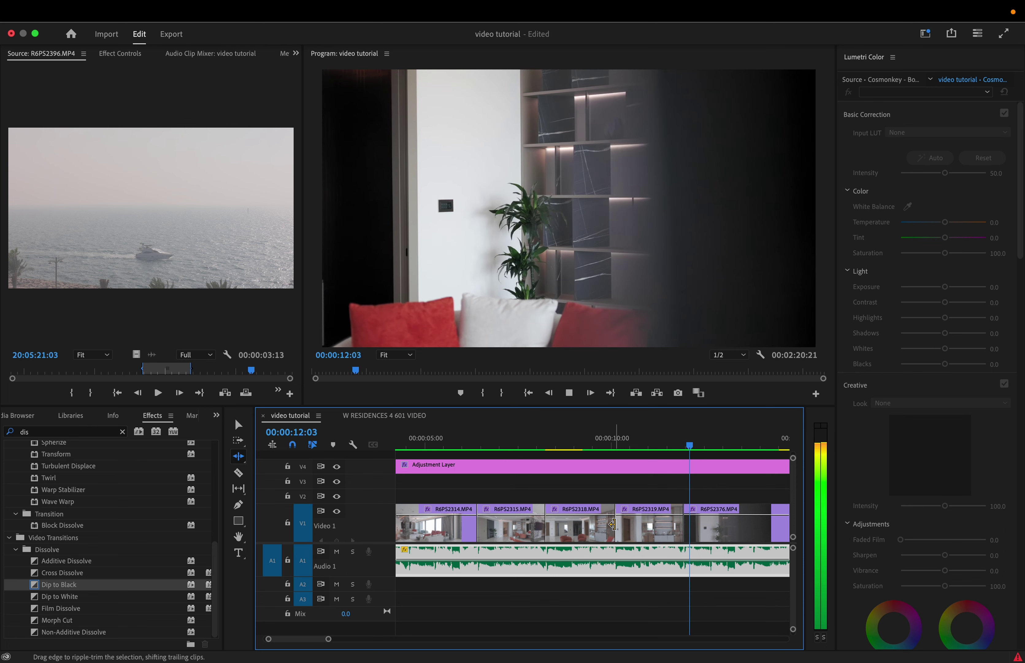
key("space")
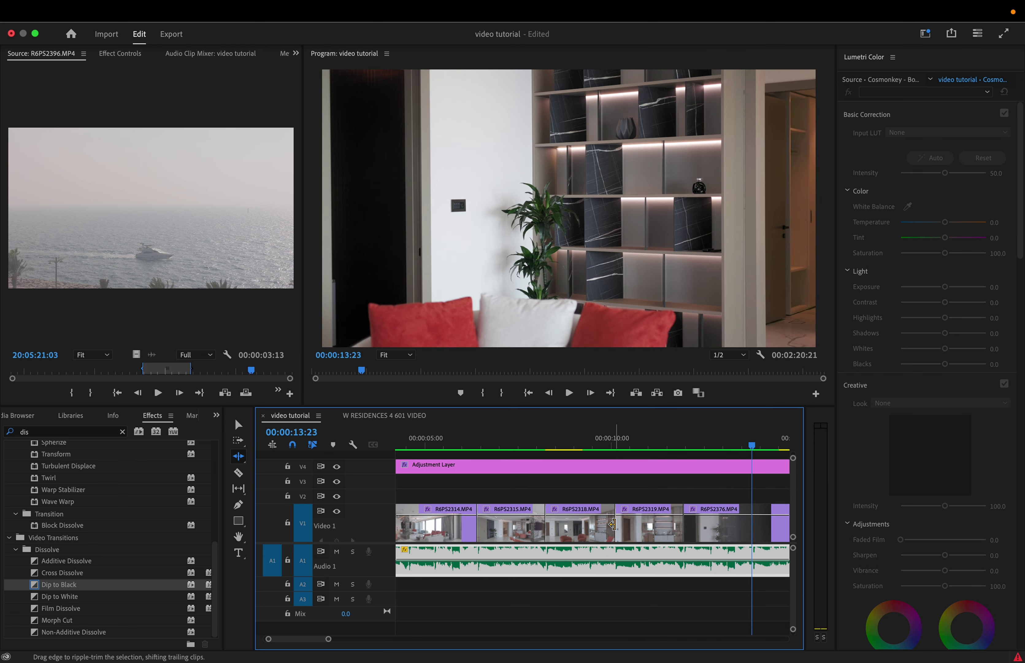
scroll(646, 542, "right", 3)
left_click_drag(726, 528, 659, 524)
Step: Play the sequence from the start to 00:00:16:04 to review the trimmed cuts against the music
key("minus")
key("minus")
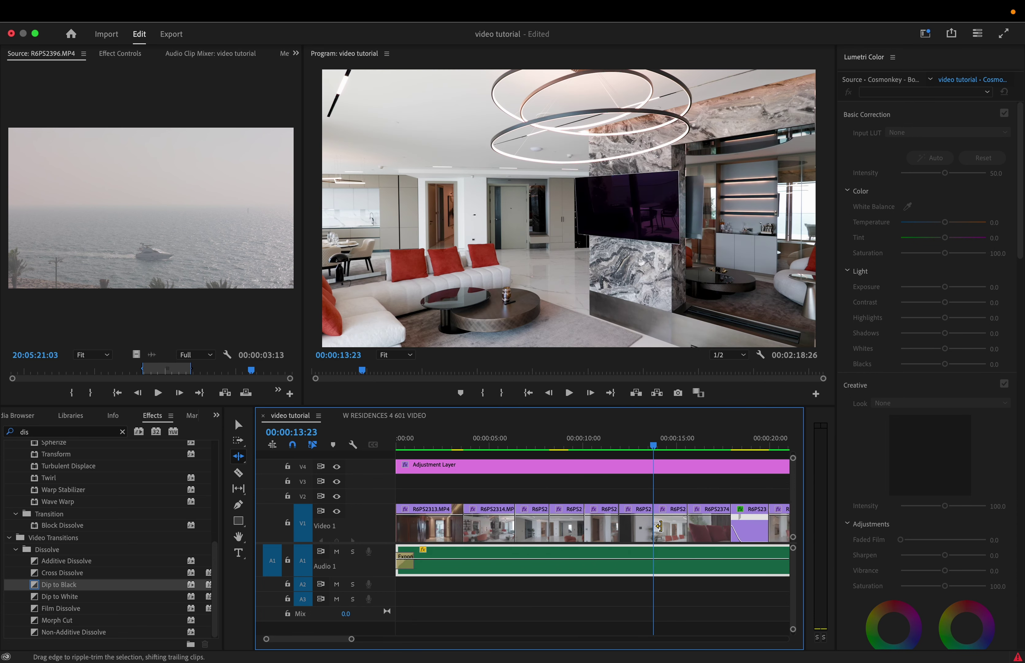
key("Home")
key("space")
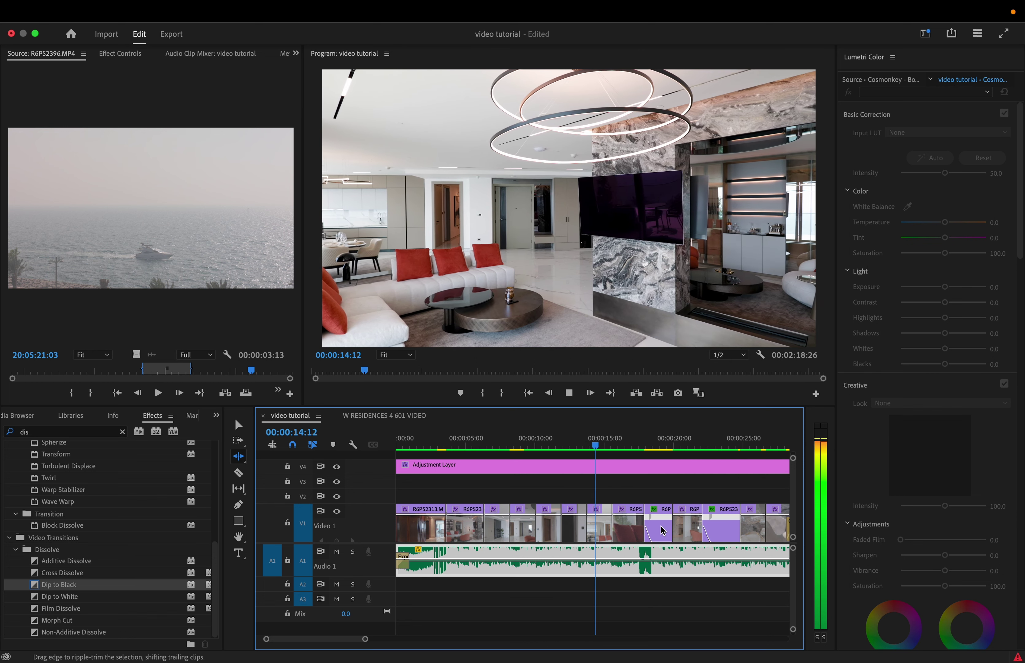
key("space")
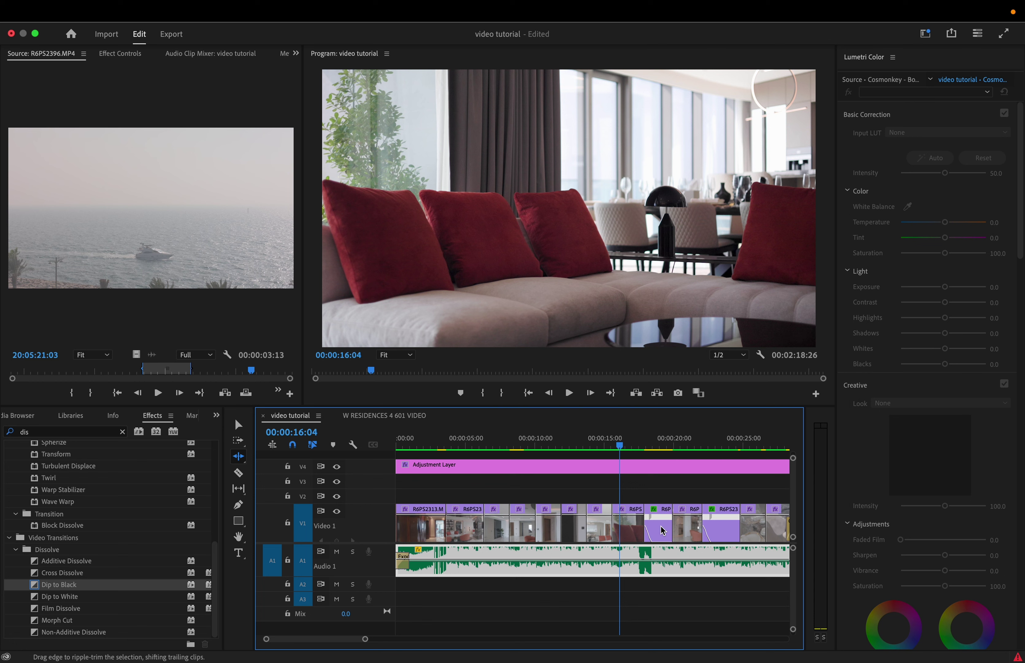
Step: Move the playhead on to 00:00:22:19 and further along, playing the remaining clips to review their cuts
scroll(662, 530, "right", 2)
left_click_drag(584, 444, 672, 458)
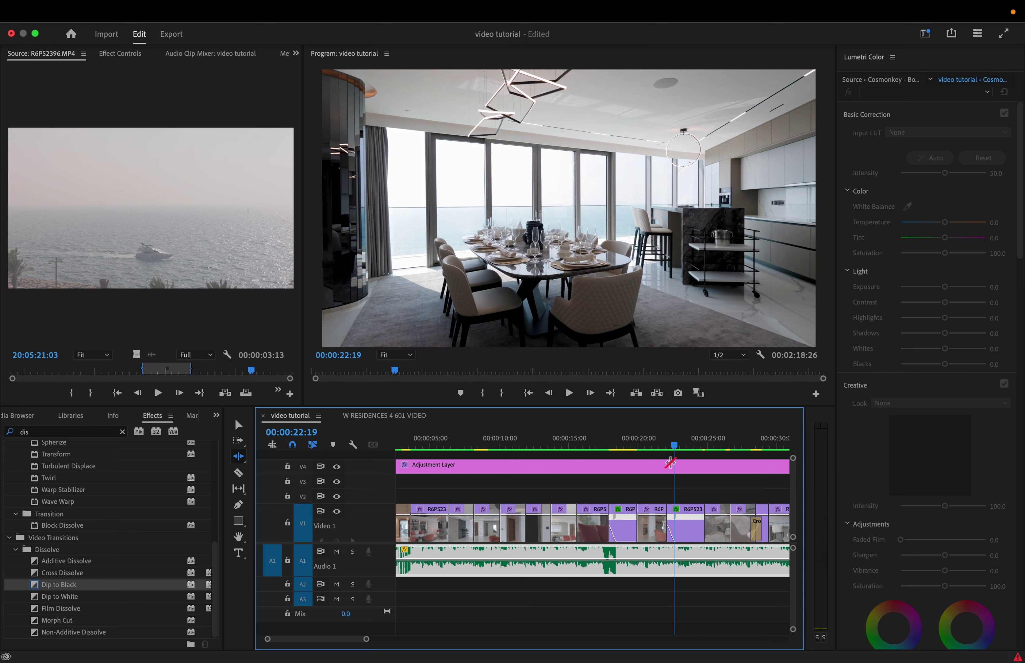
scroll(662, 466, "right", 5)
mouse_move(586, 446)
left_mouse_down()
mouse_move(622, 446)
mouse_move(569, 450)
left_mouse_up()
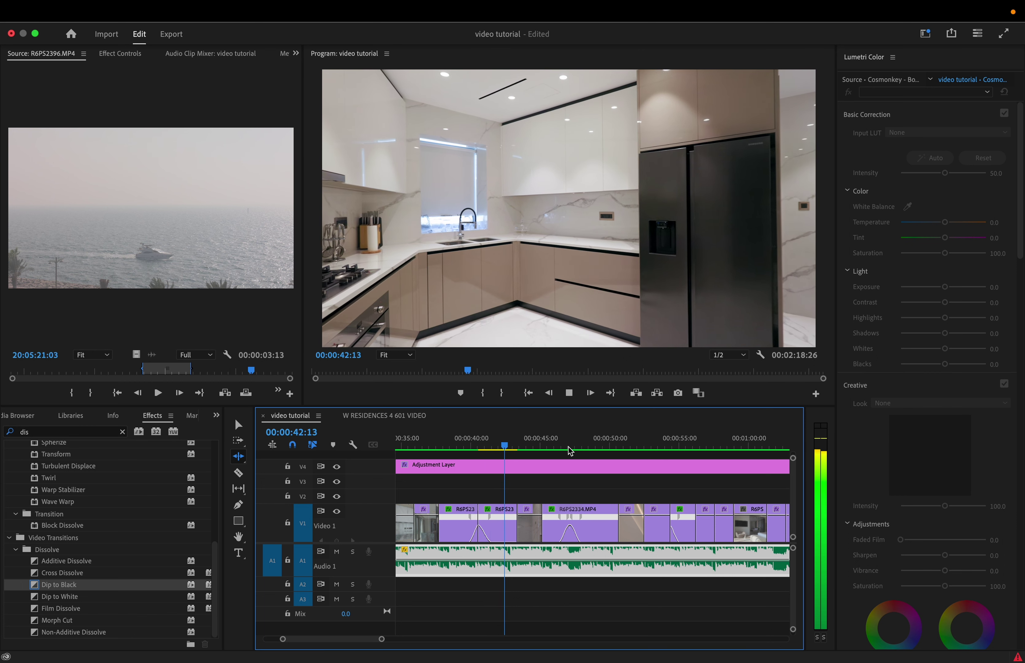
key("space")
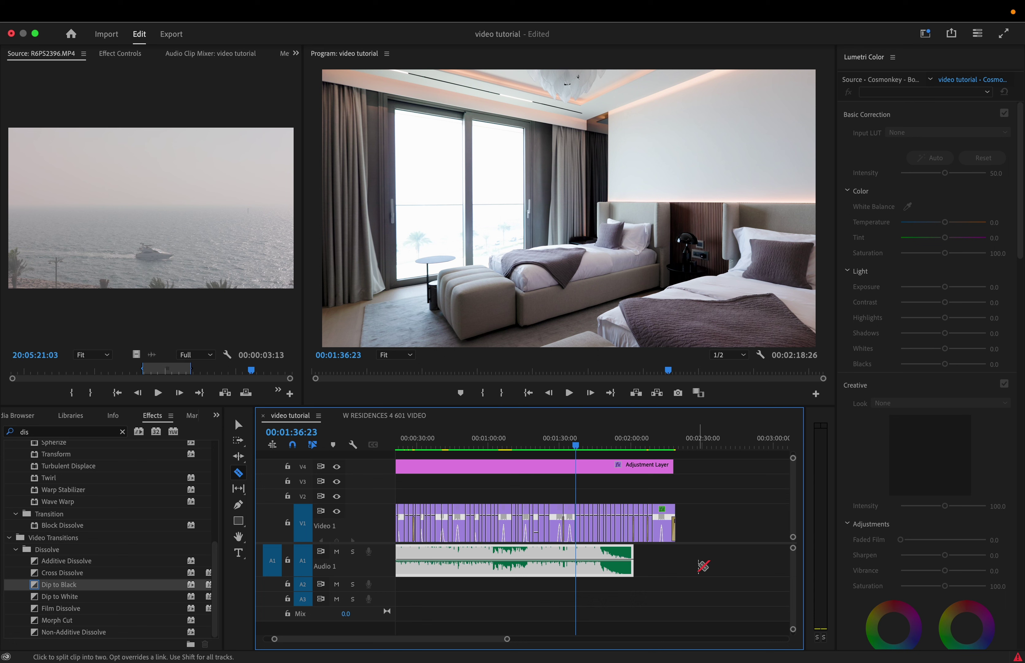
Step: Apply the default Dip to Black transition at the start of R6PS2313.MP4 and play the opening back to 00:00:03:28
scroll(703, 566, "up", 10)
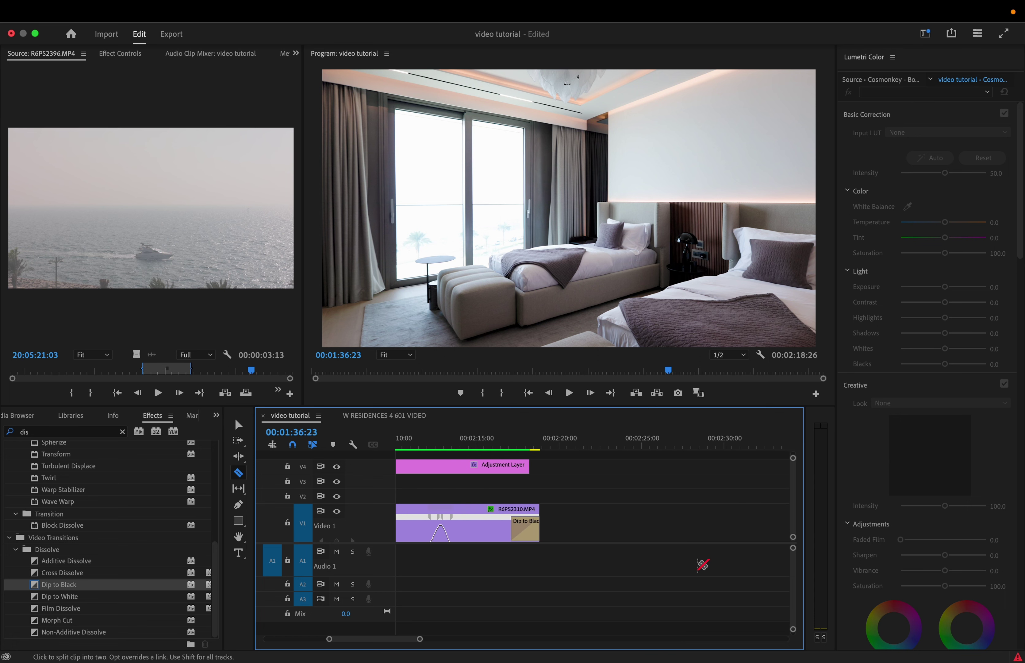
key("v")
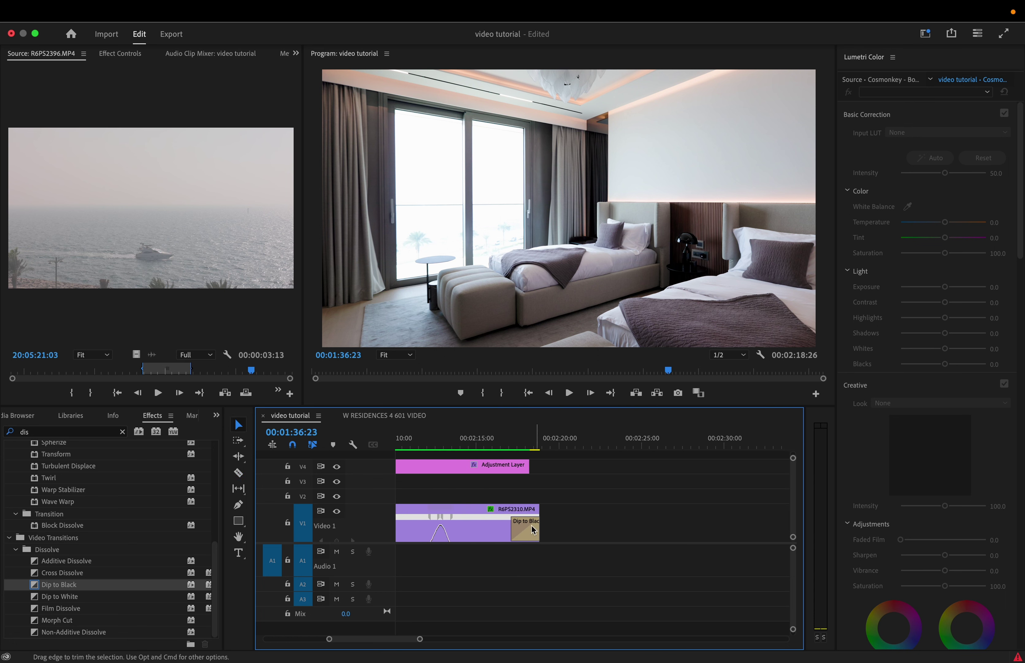
scroll(533, 530, "down", 5)
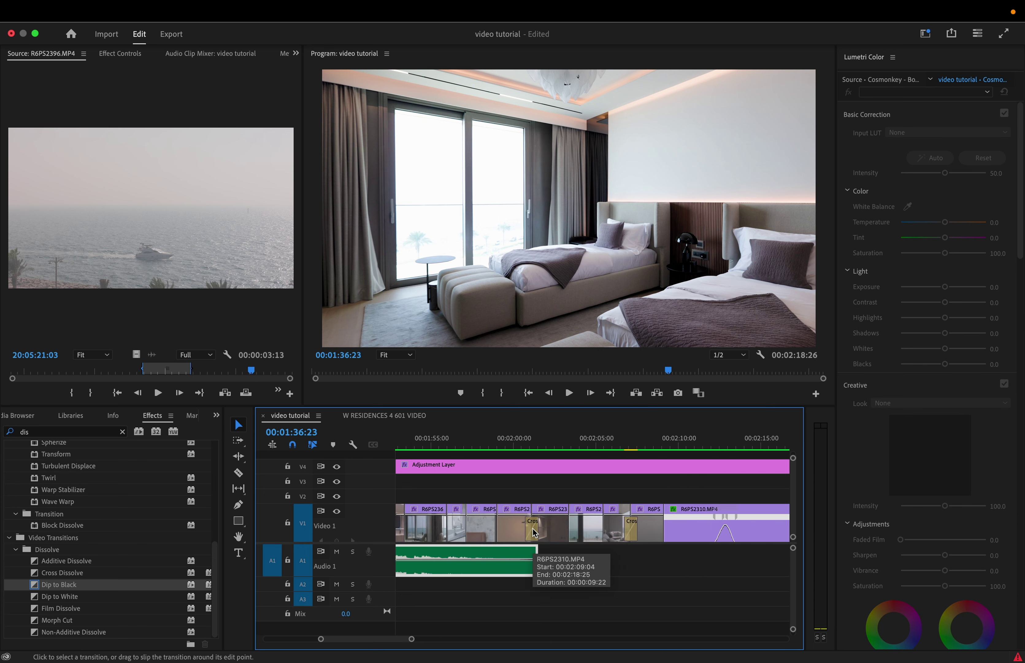
scroll(534, 533, "down", 3)
scroll(403, 560, "up", 12)
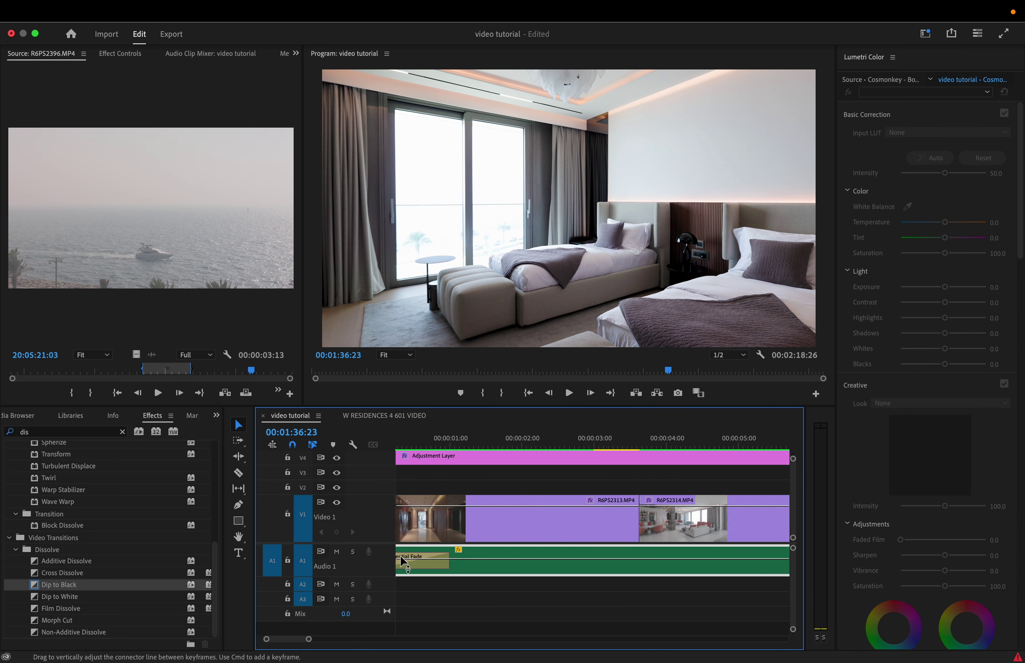
scroll(403, 560, "up", 2)
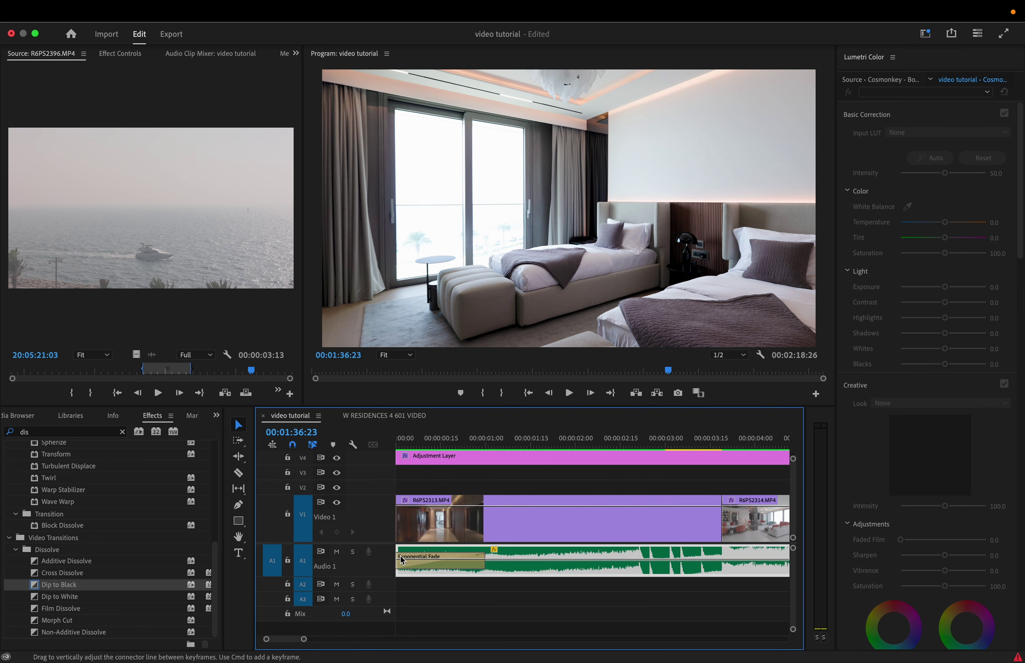
right_click(400, 519)
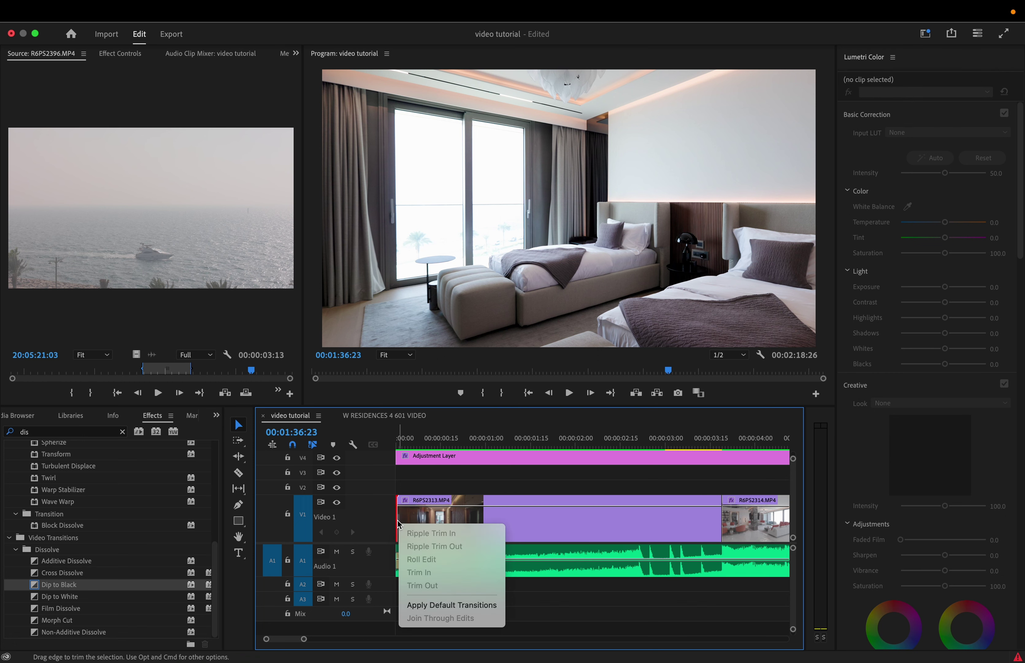
left_click(447, 603)
key("Home")
key("space")
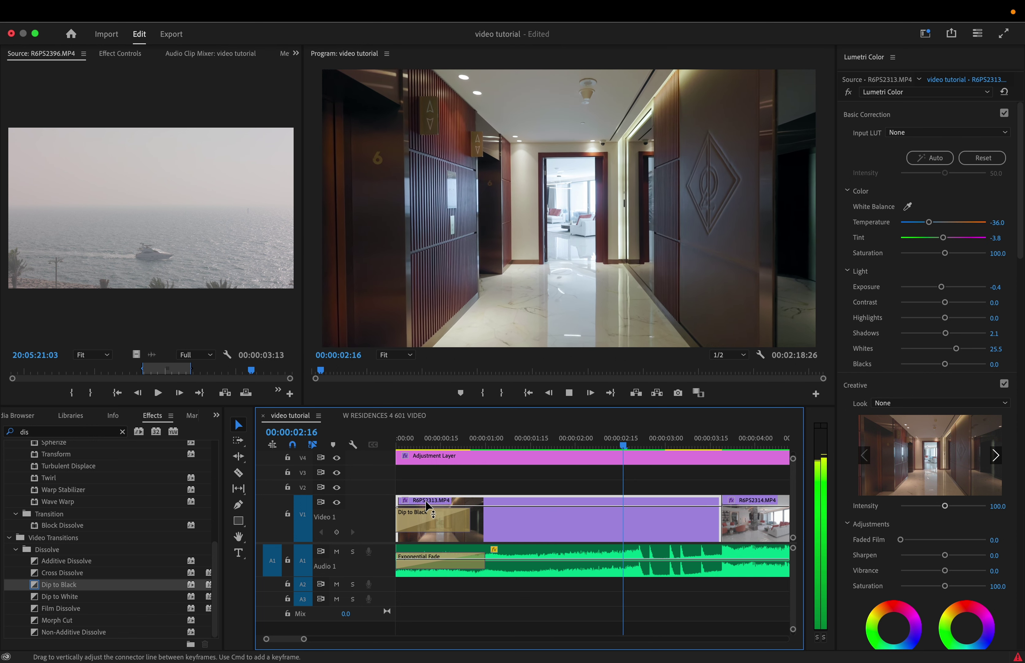
key("space")
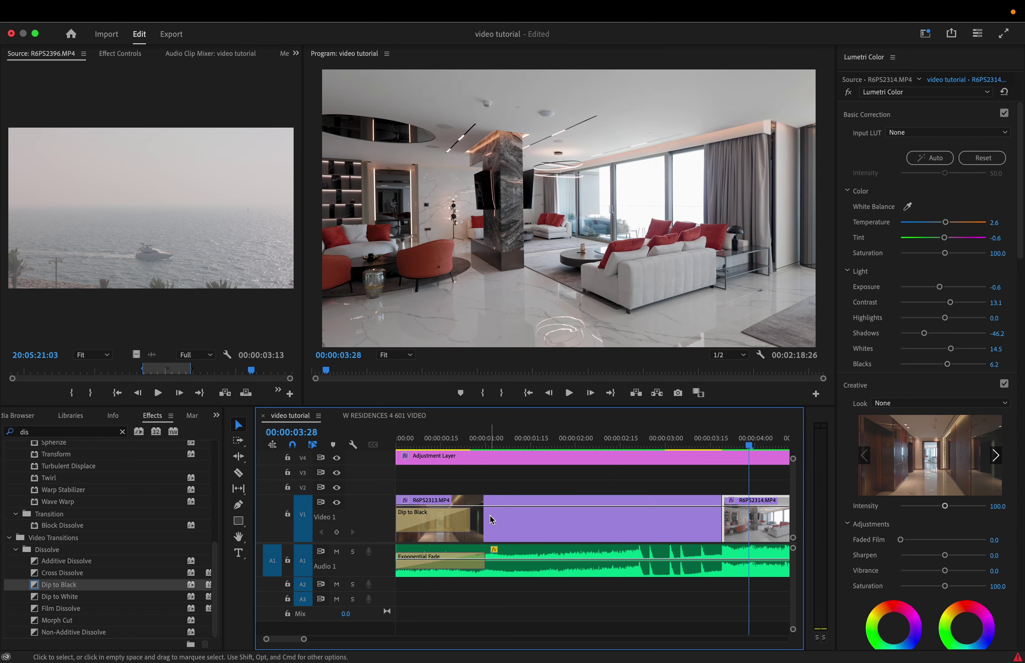
Step: Find the Cross Dissolve between R6PS2369.MP4 and R6PS2371.MP4 and play across it to examine the transition
scroll(490, 516, "down", 5)
scroll(491, 519, "down", 5)
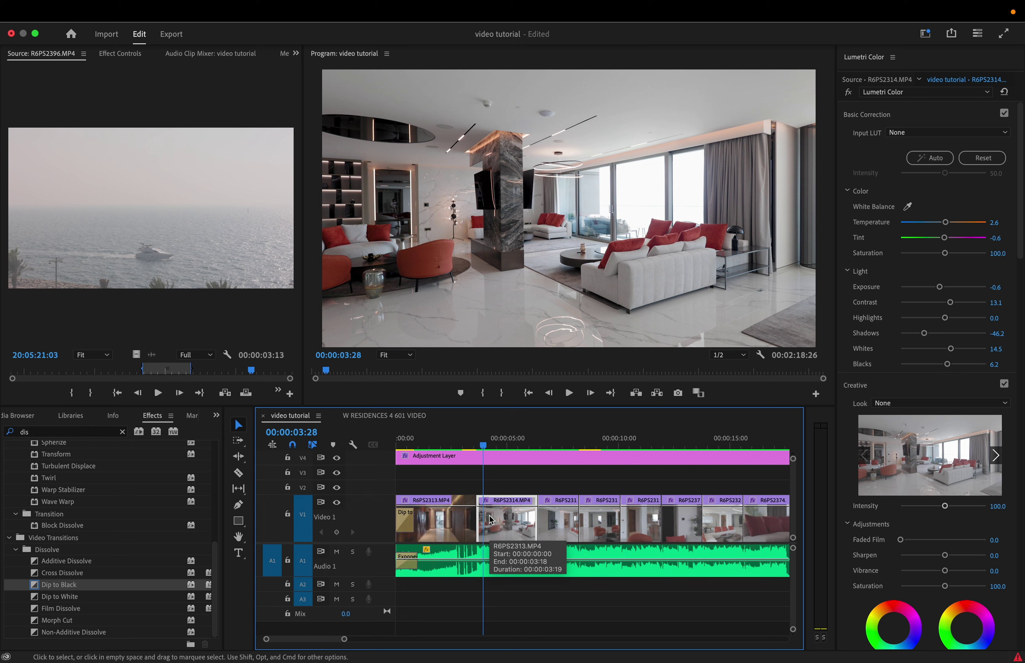
scroll(601, 527, "down", 5)
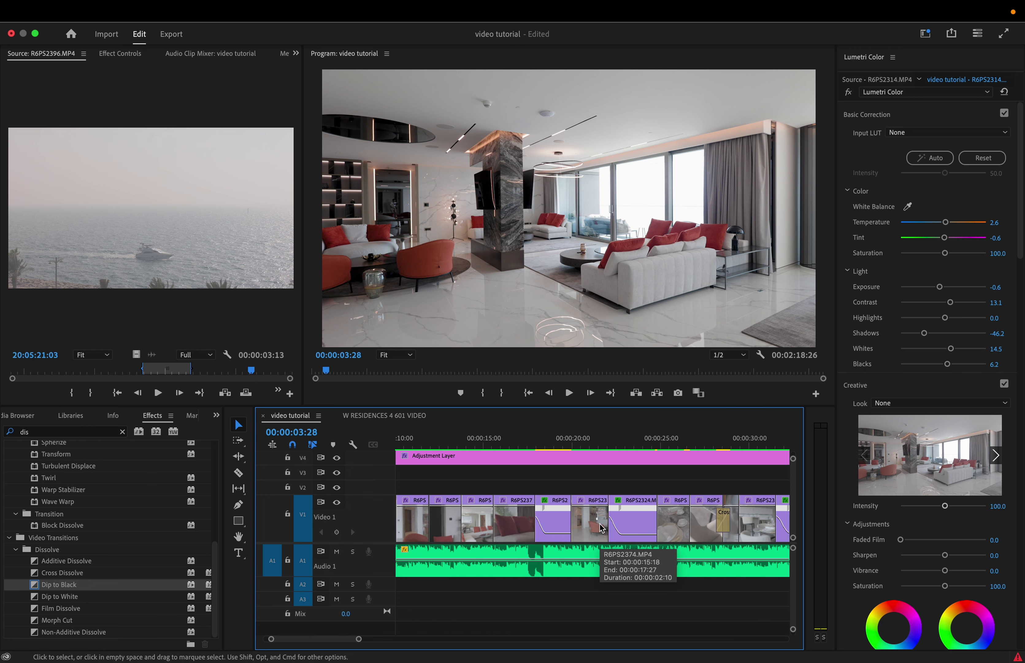
scroll(602, 528, "up", 6)
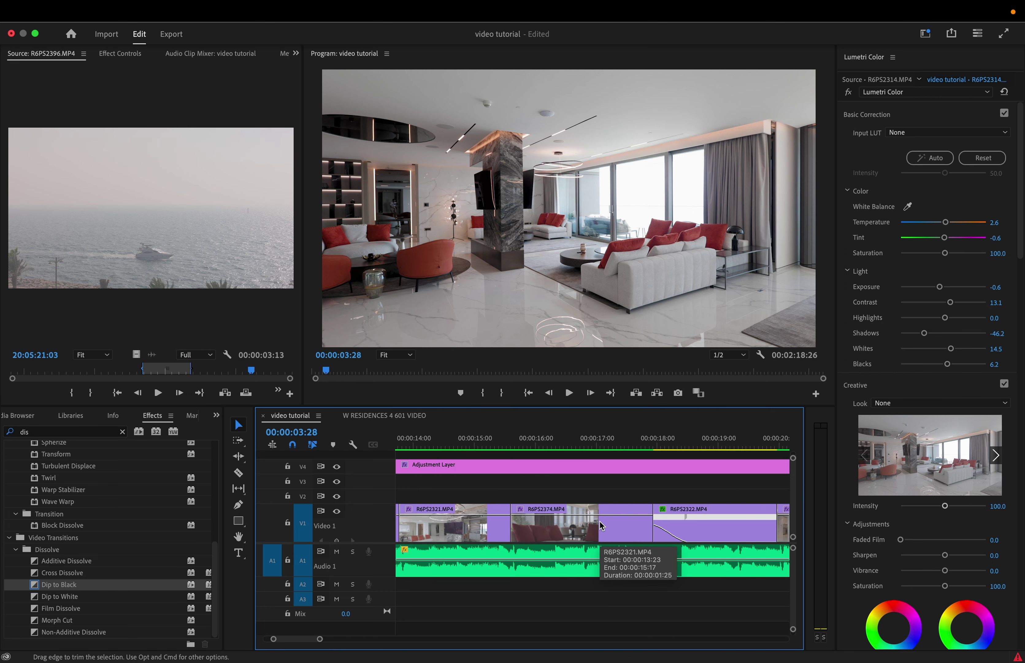
scroll(602, 525, "down", 5)
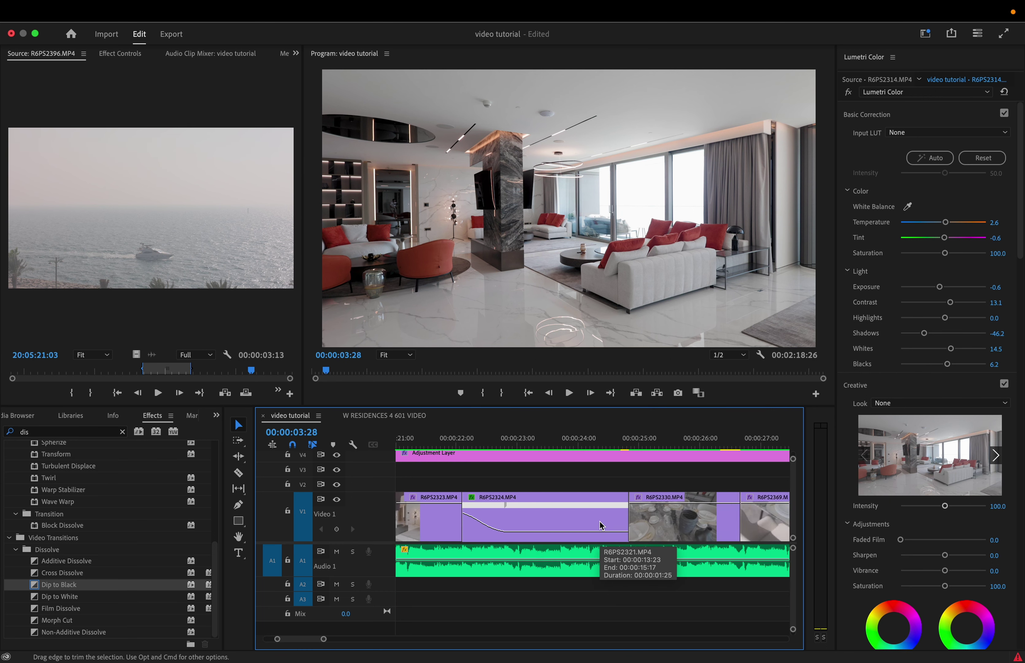
scroll(602, 525, "down", 3)
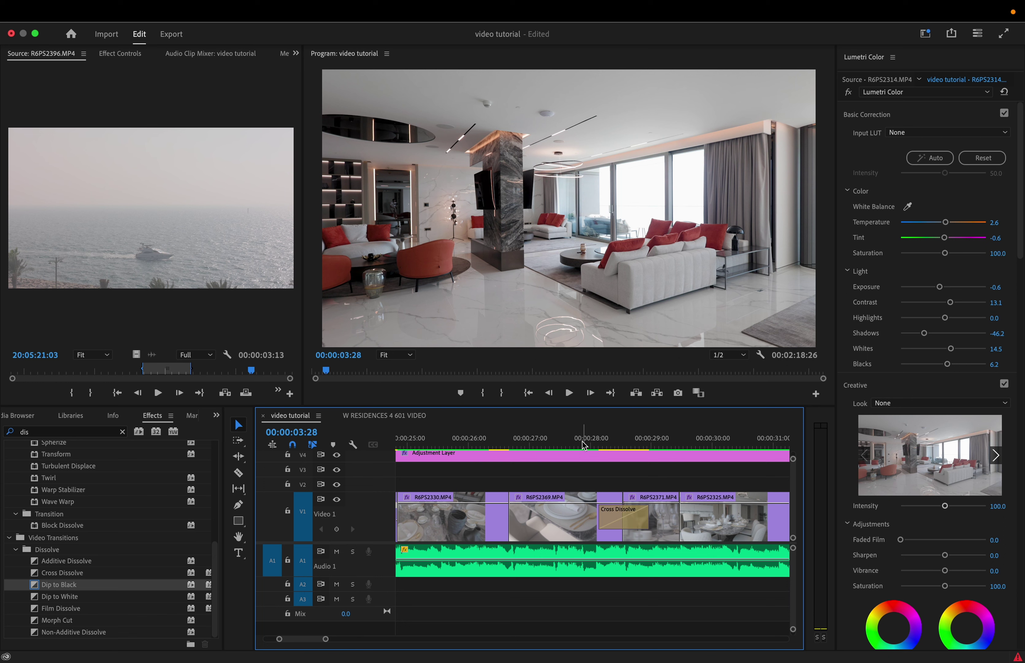
left_click(572, 441)
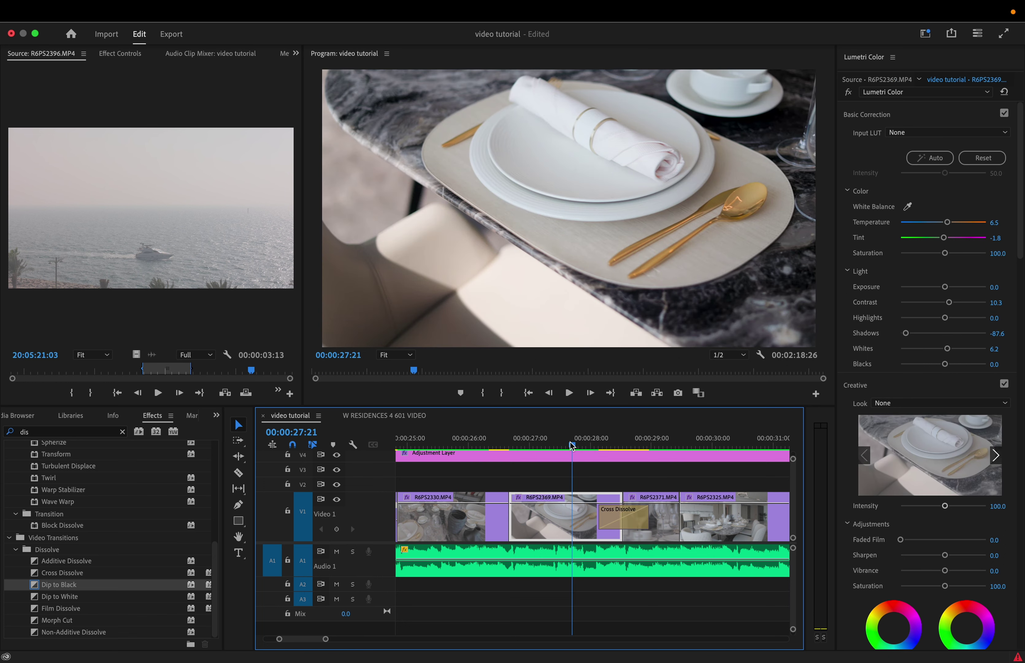
key("XF86AudioMute")
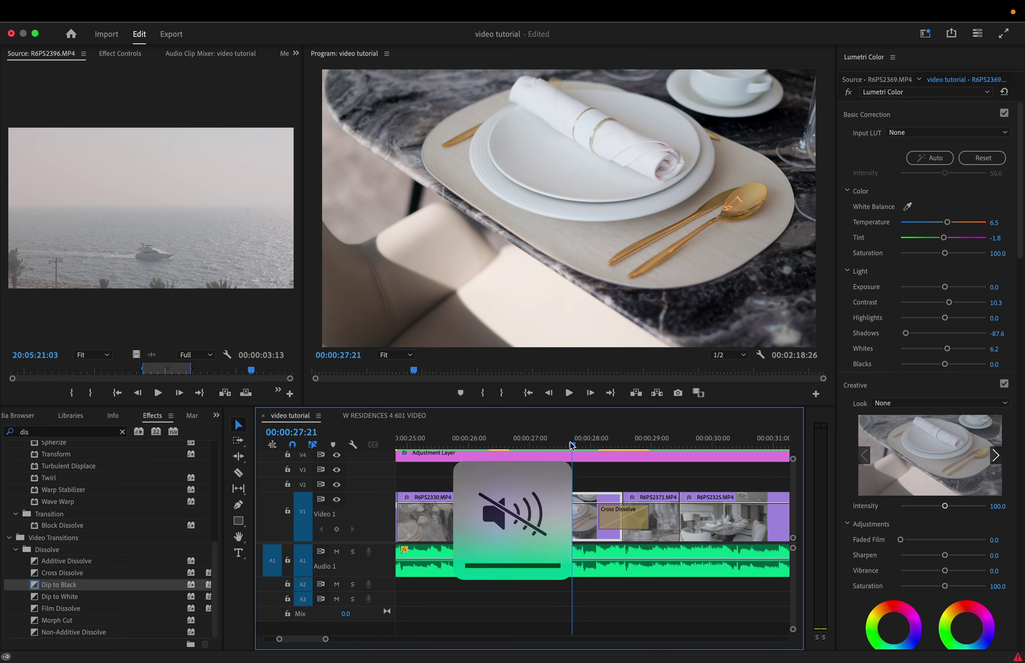
key("space")
left_click(559, 441)
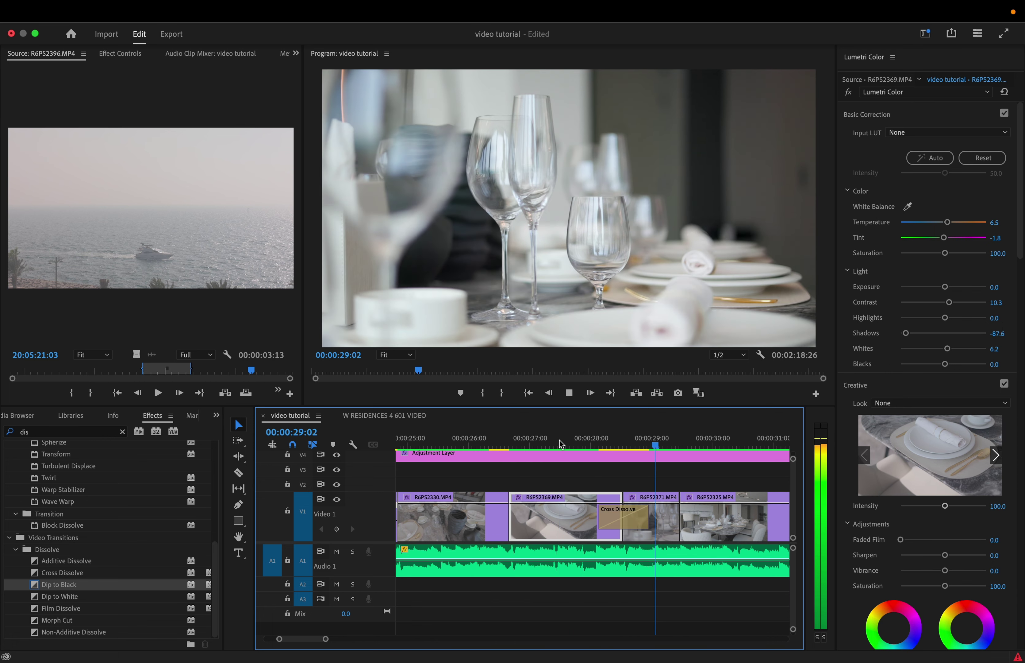
left_click(559, 440)
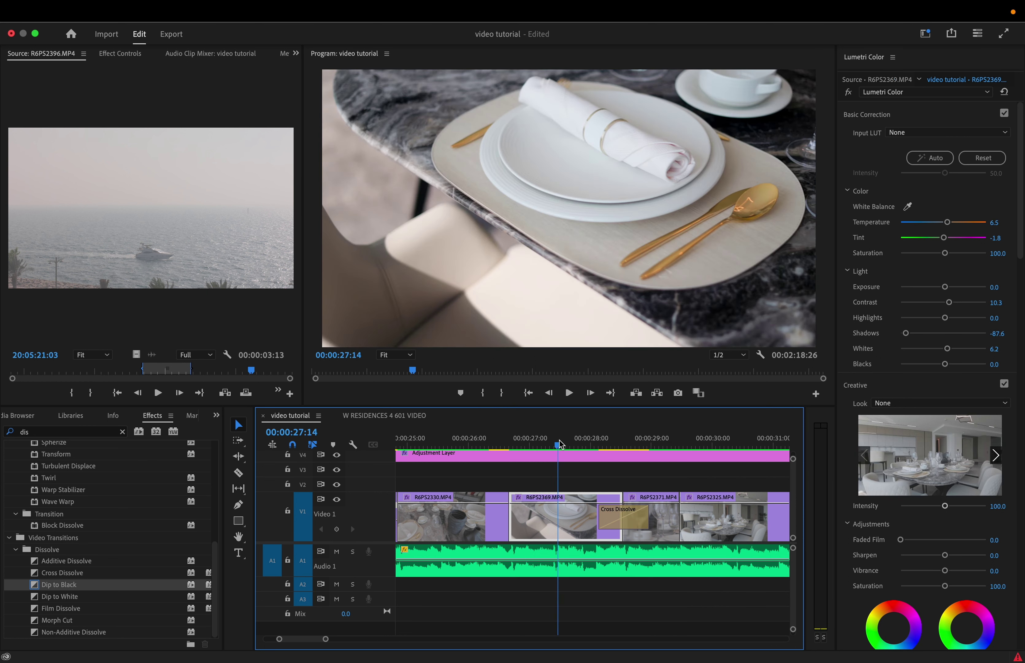
key("space")
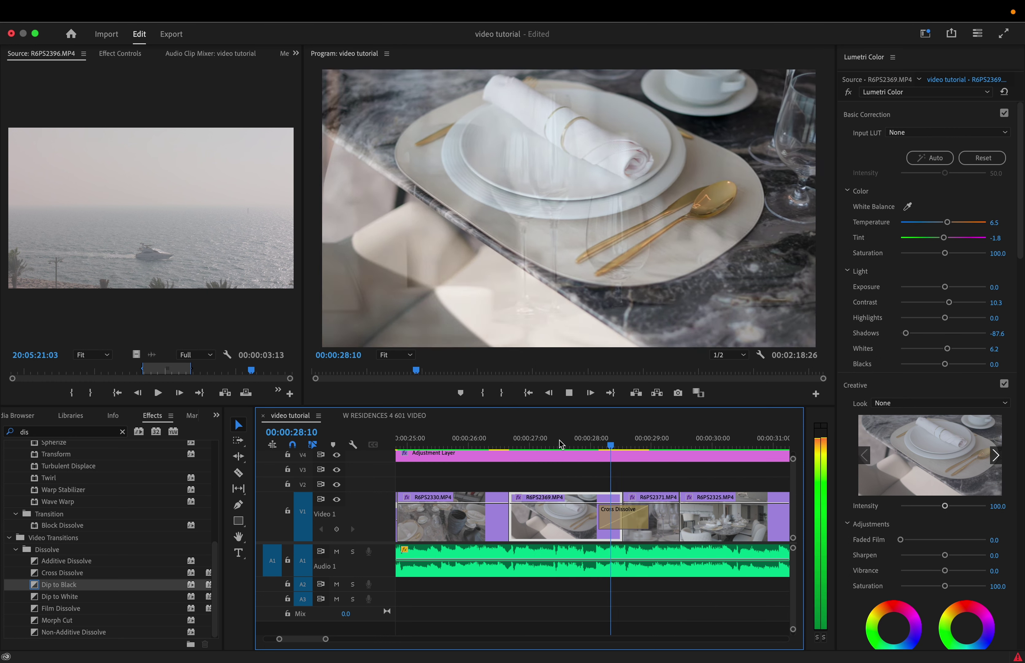
key("space")
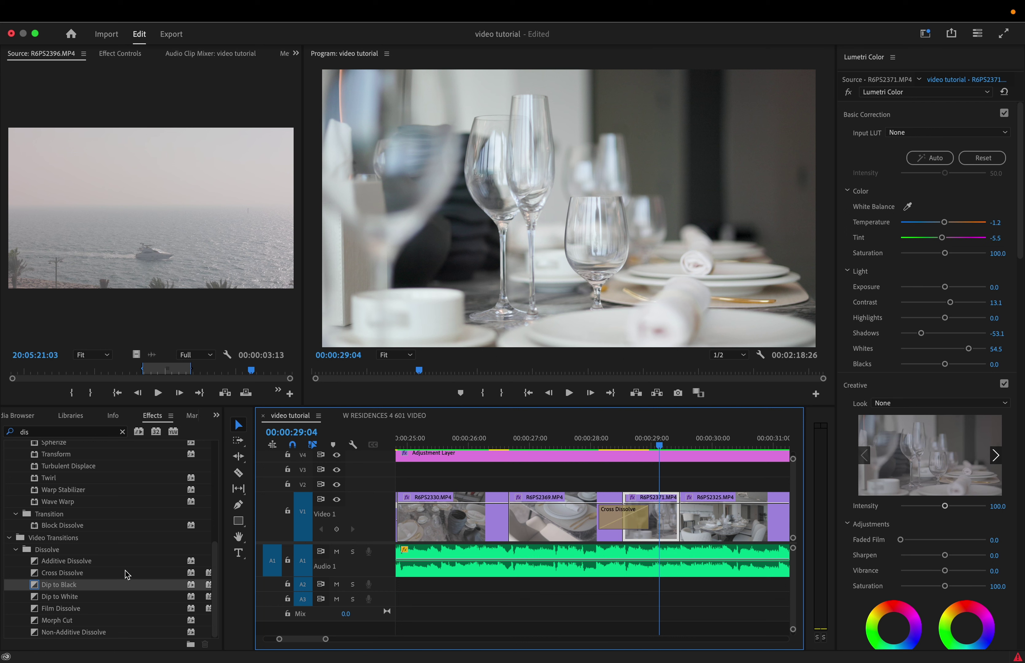
Step: Add a Cross Dissolve transition at the cut between R6PS2330.MP4 and R6PS2369.MP4
left_click(216, 415)
key("Escape")
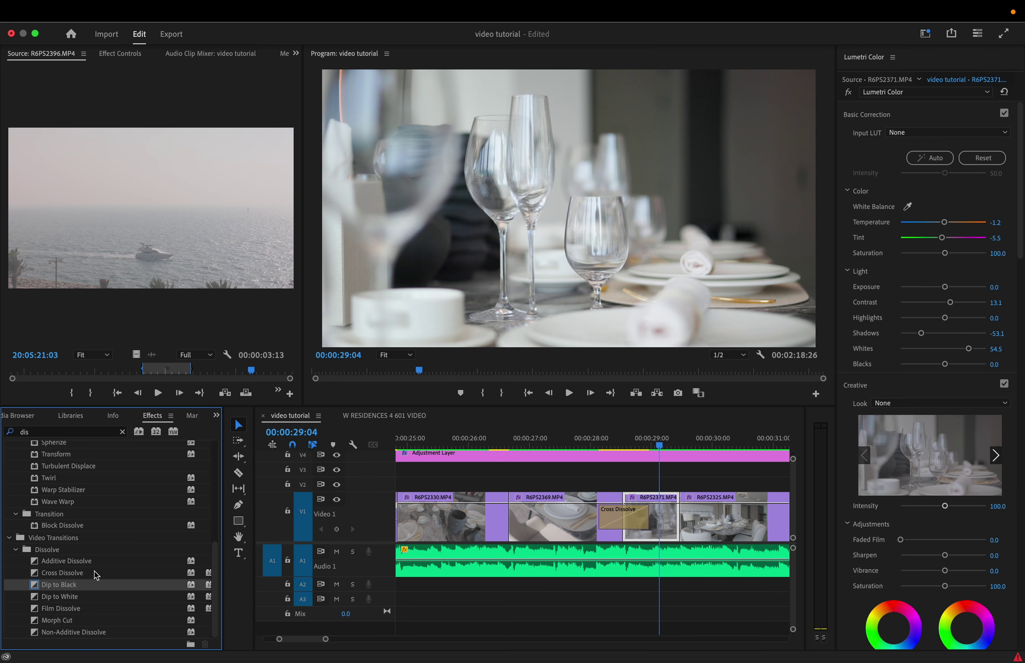
scroll(96, 574, "up", 6)
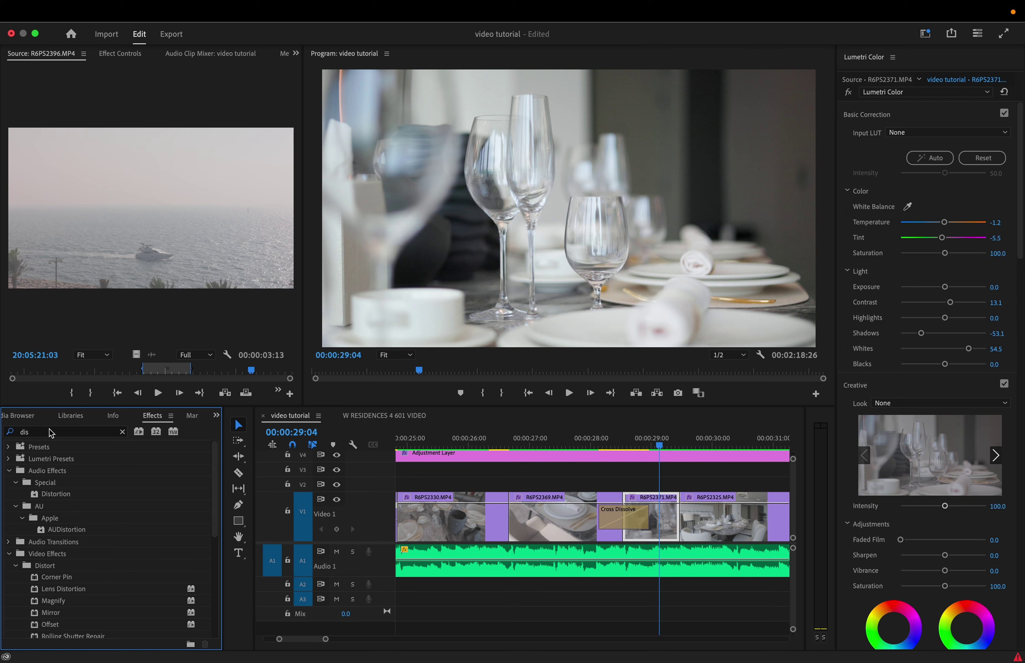
left_click(51, 432)
scroll(103, 549, "down", 1)
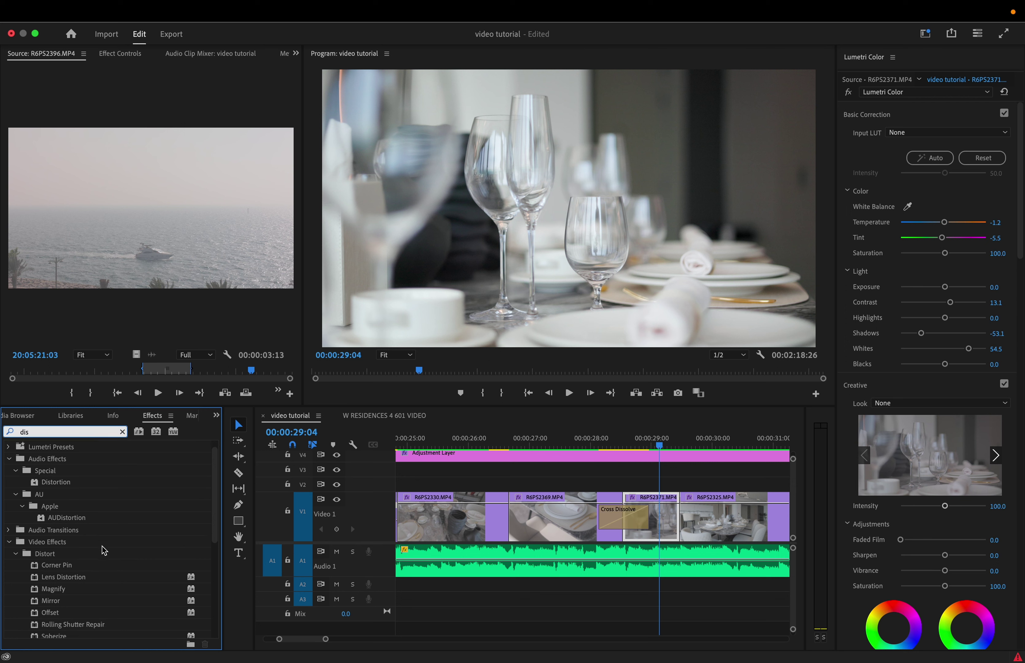
scroll(104, 550, "down", 5)
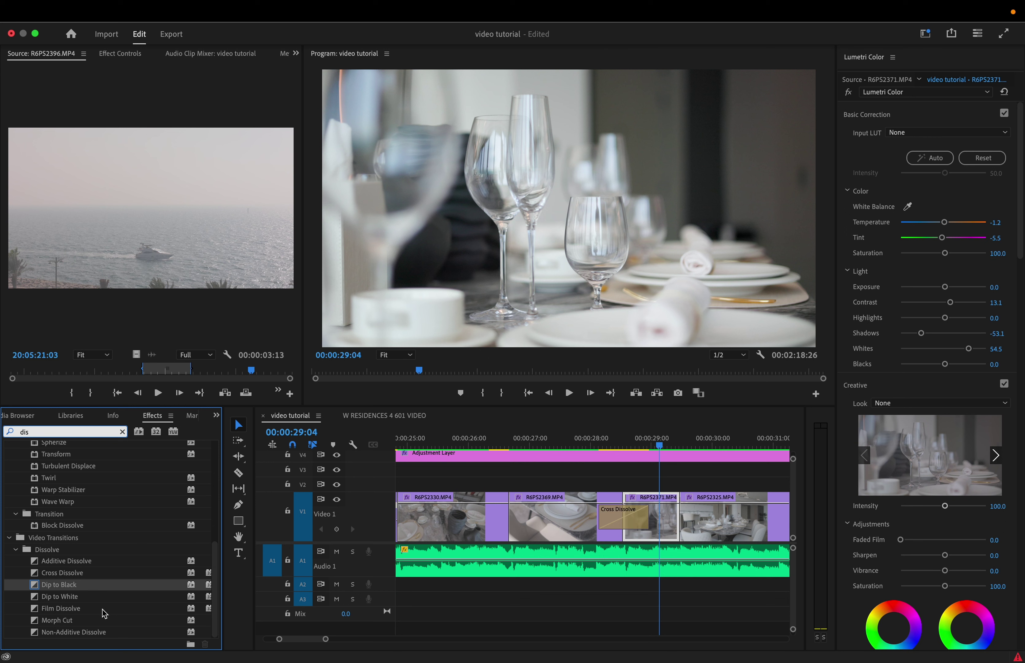
left_click(103, 573)
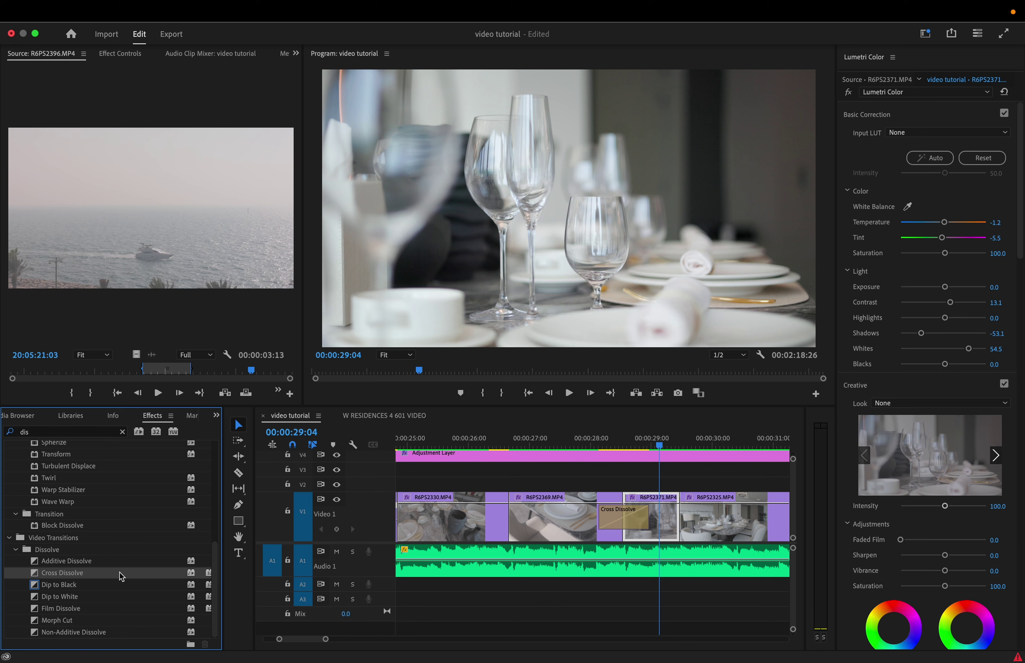
left_click_drag(121, 576, 511, 509)
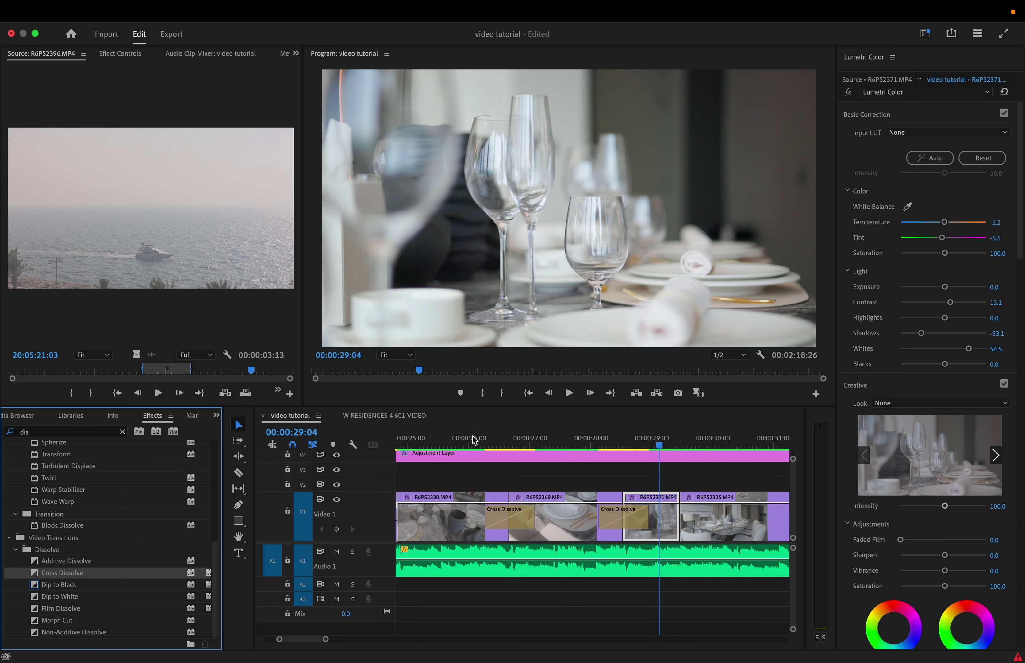
Step: Play across the Cross Dissolve between R6PS2330.MP4 and R6PS2369.MP4 from 00:00:26:01, and delete that transition
left_click(472, 437)
key("space")
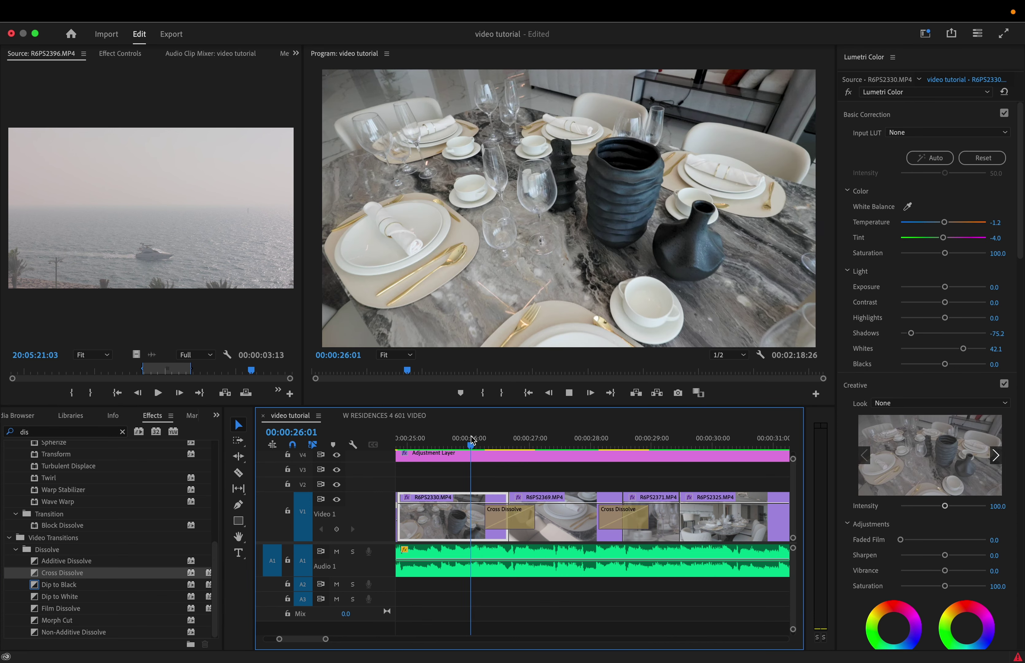
key("space")
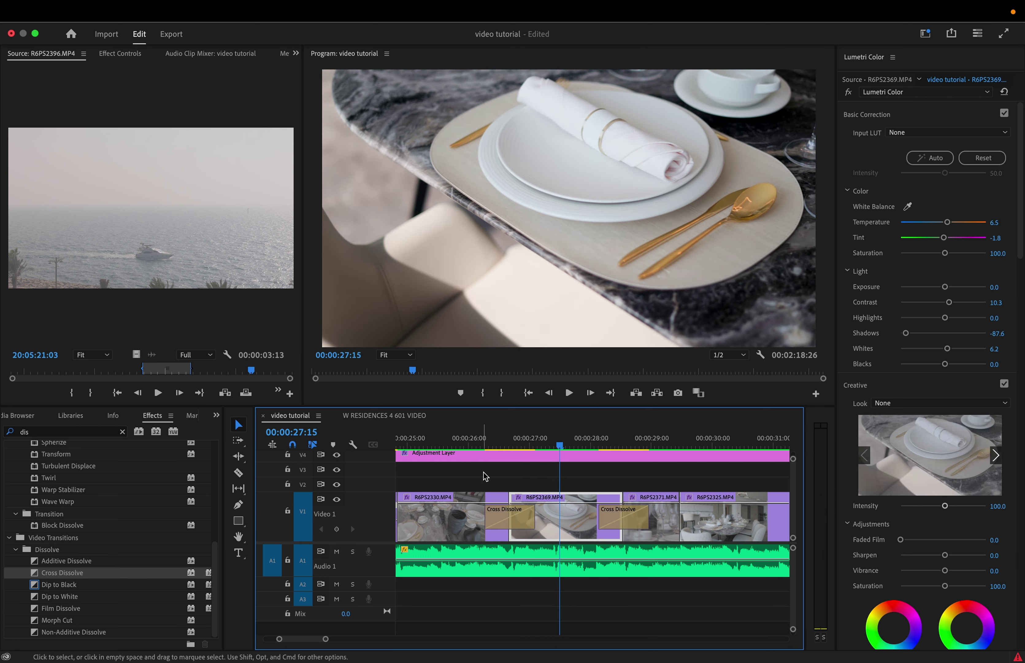
left_click(503, 513)
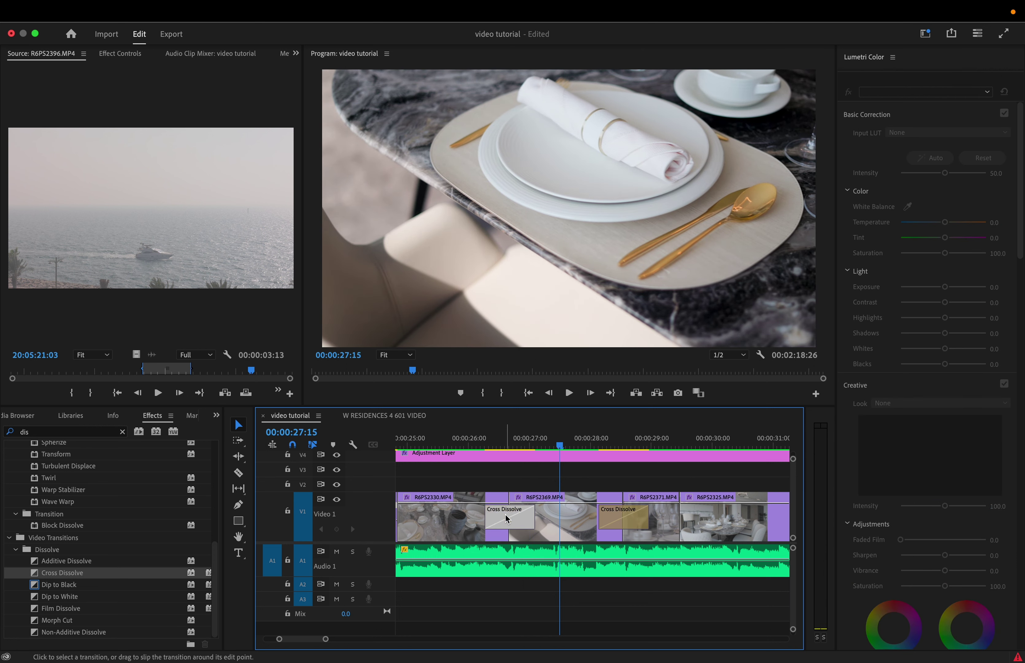
key("Delete")
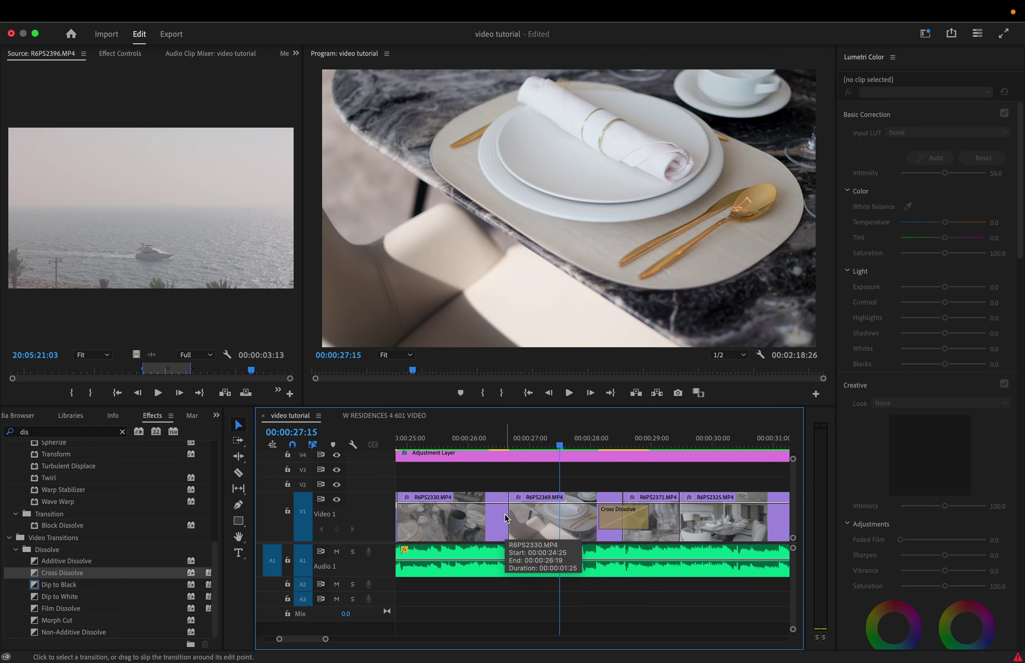
Step: Survey the rest of the video tutorial timeline and switch to the W RESIDENCES 4 601 VIDEO sequence to examine its clip and transition layout
key("minus")
key("minus")
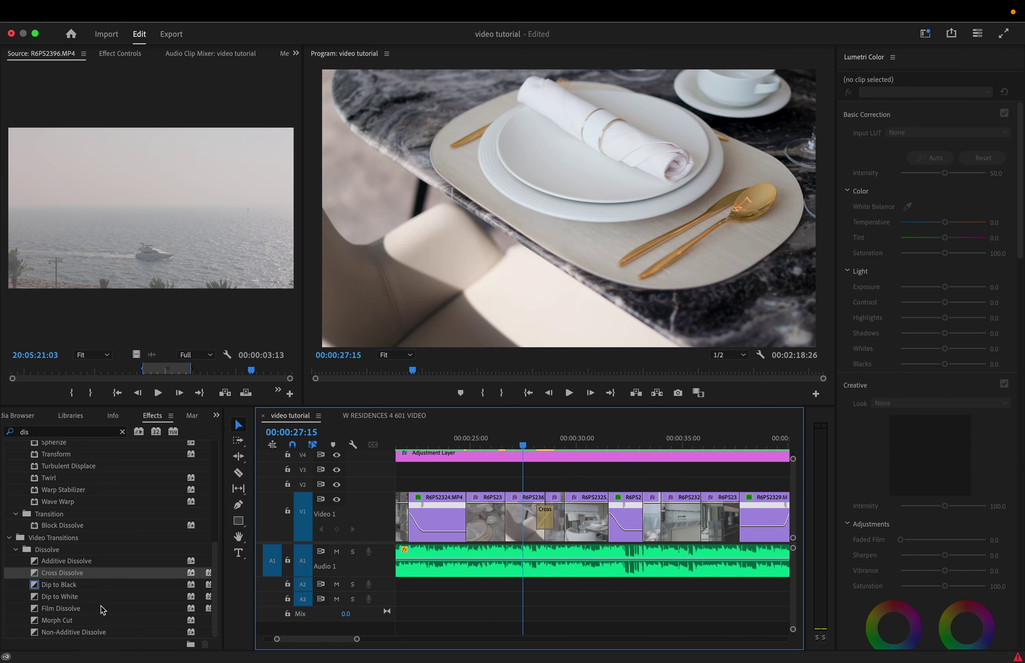
key("minus")
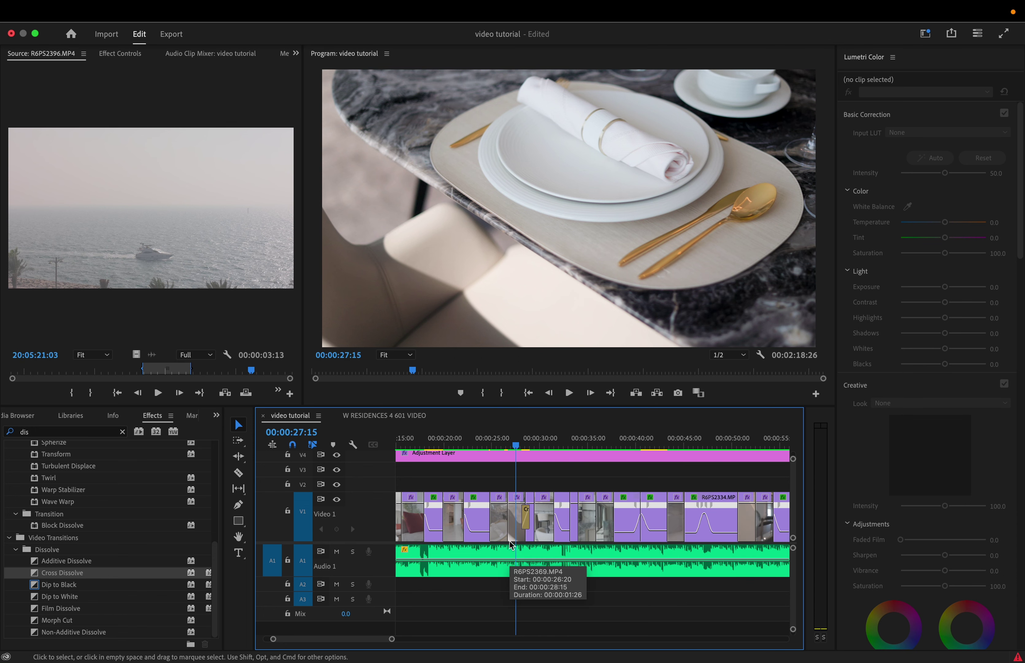
scroll(511, 545, "right", 5)
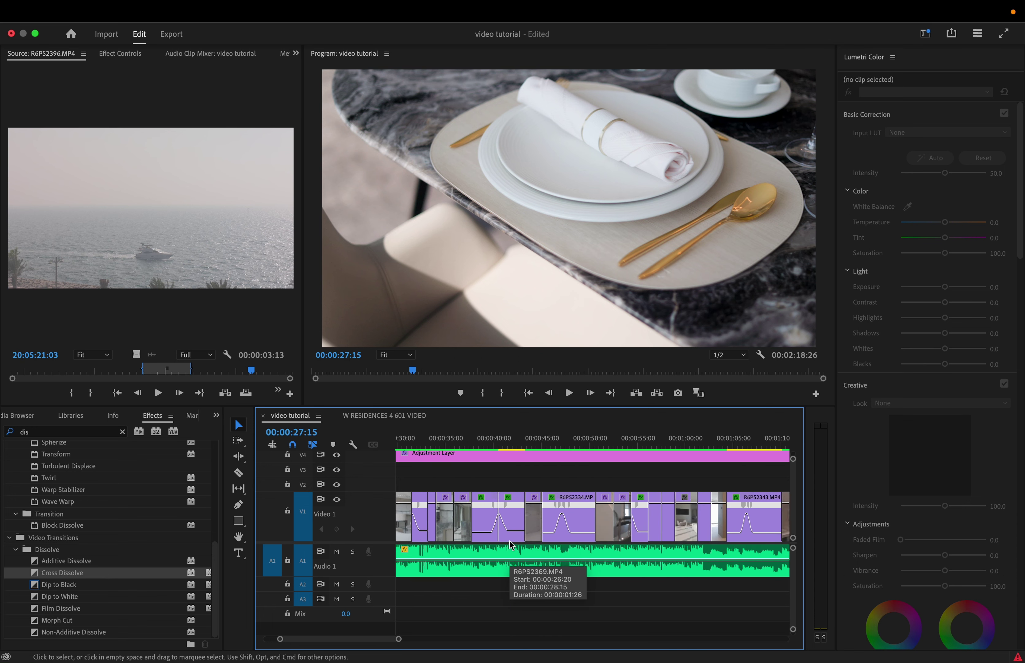
left_click(382, 417)
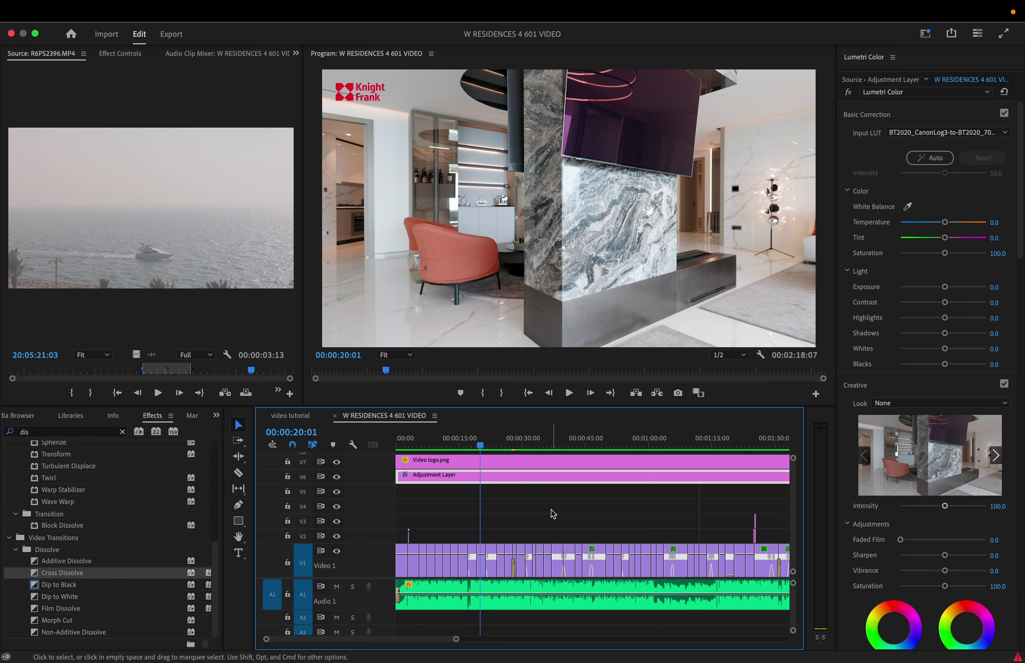
scroll(553, 513, "down", 1)
scroll(553, 513, "right", 3)
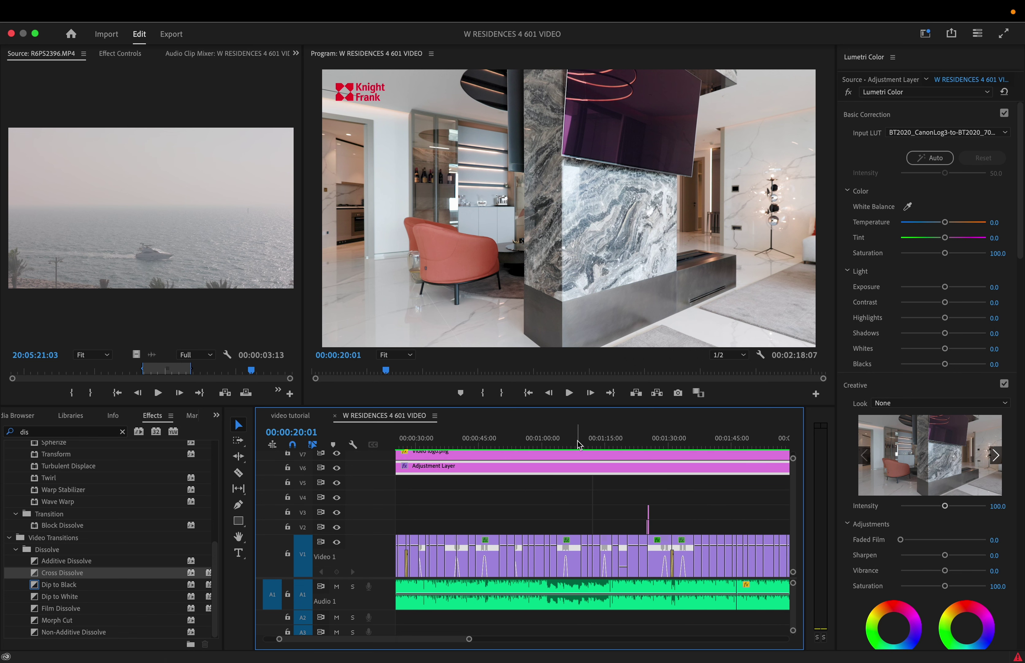
scroll(557, 492, "down", 1)
scroll(557, 492, "left", 3)
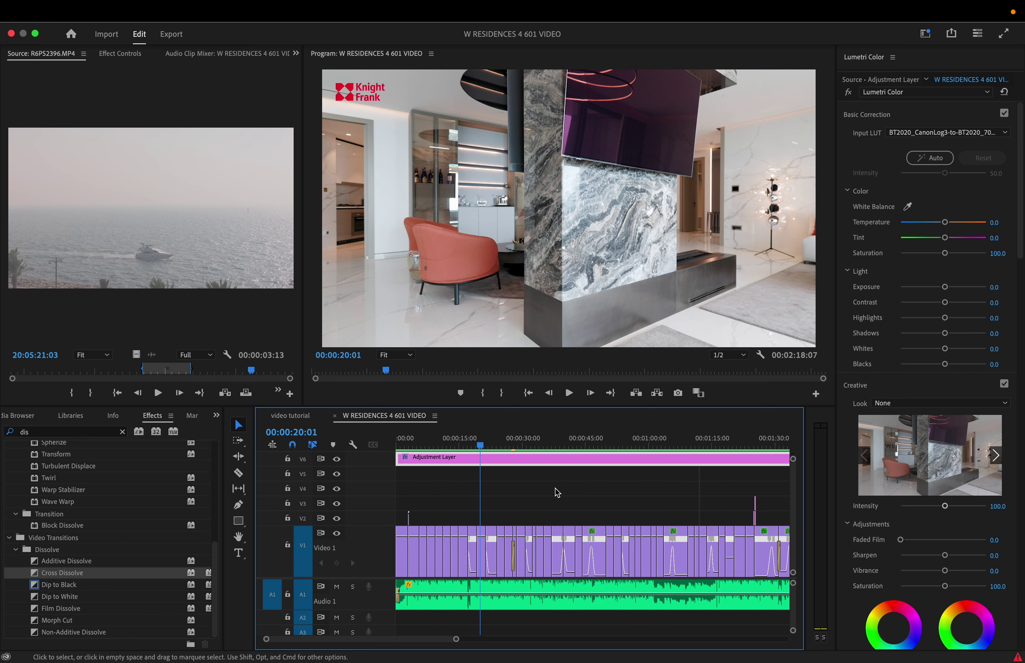
scroll(436, 508, "up", 3)
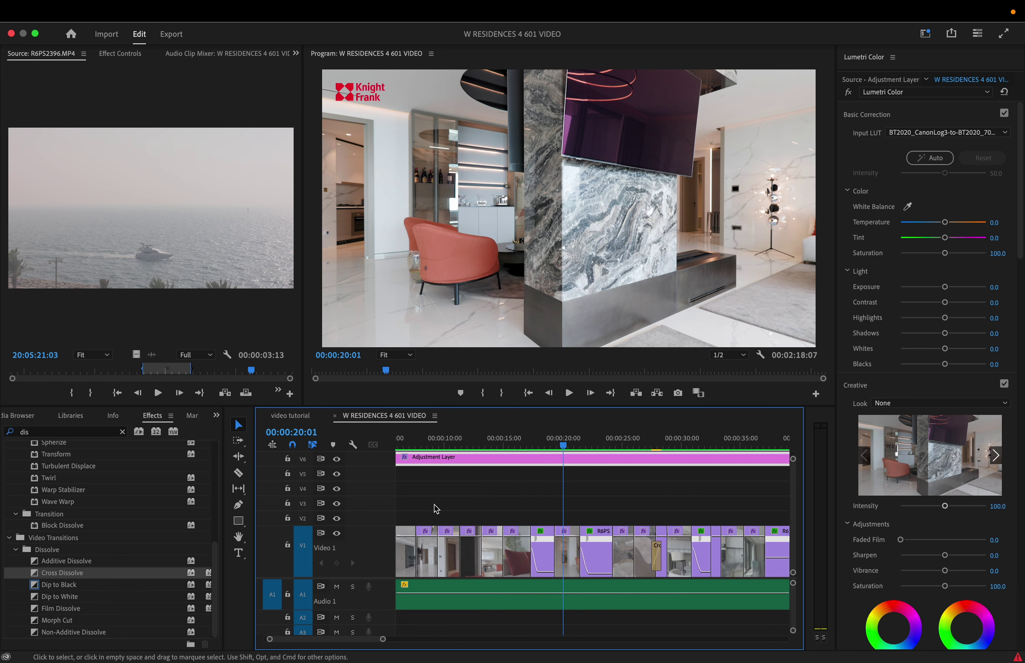
Step: Play the opening of the W RESIDENCES 4 601 VIDEO sequence from 00:00:01:05 to 00:00:04:00
left_click(429, 441)
left_click(417, 440)
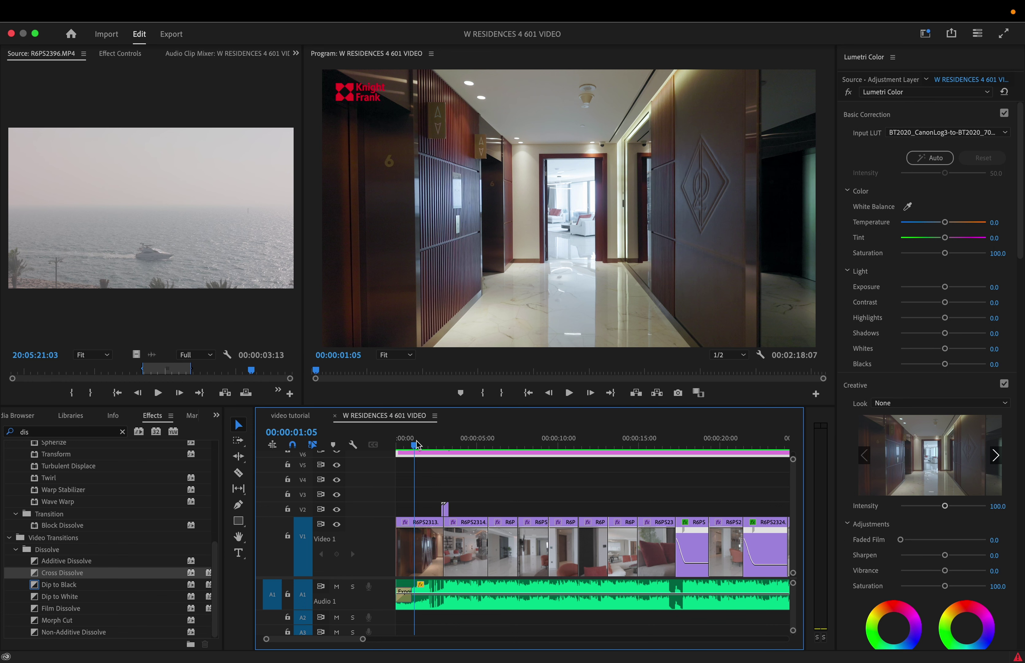
key("space")
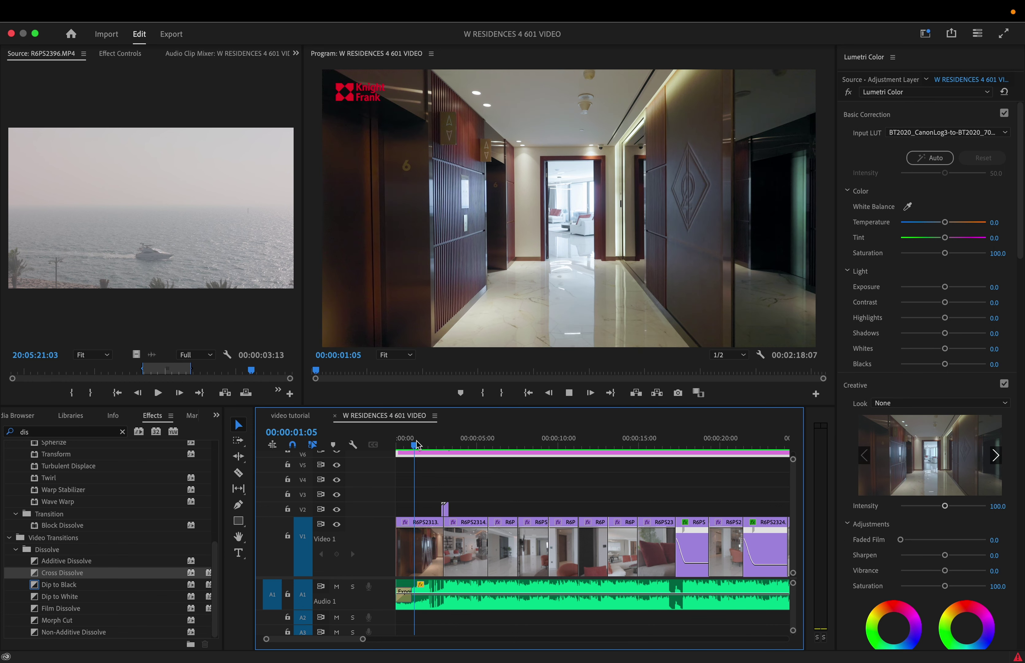
key("space")
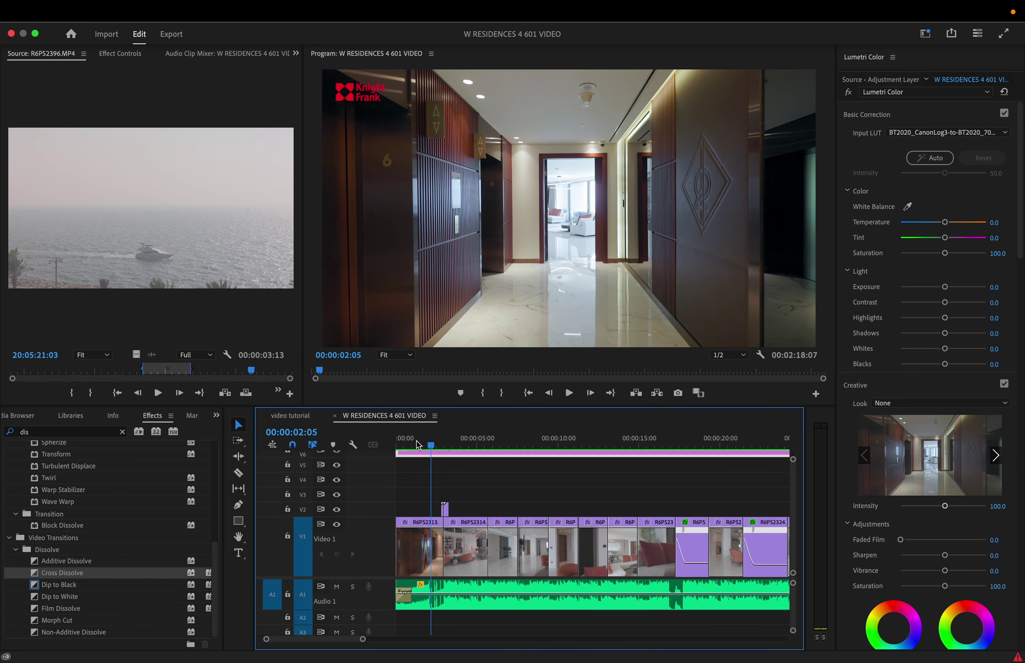
key("space")
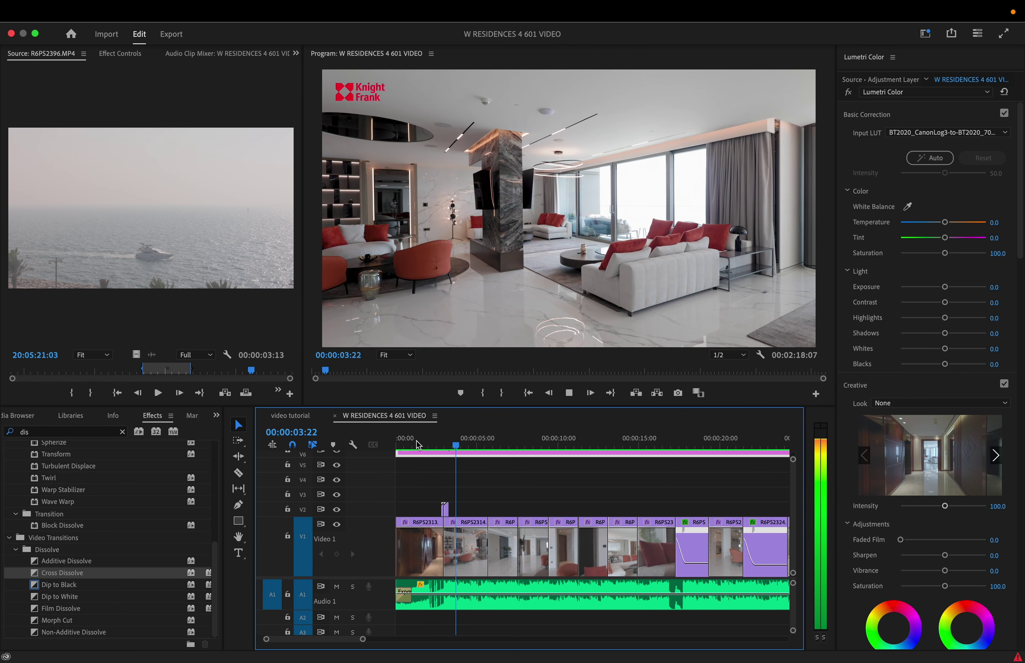
key("space")
Step: Find the bathroom section further along the sequence and play it up to 00:01:13:15
scroll(553, 463, "right", 5)
scroll(553, 463, "down", 5)
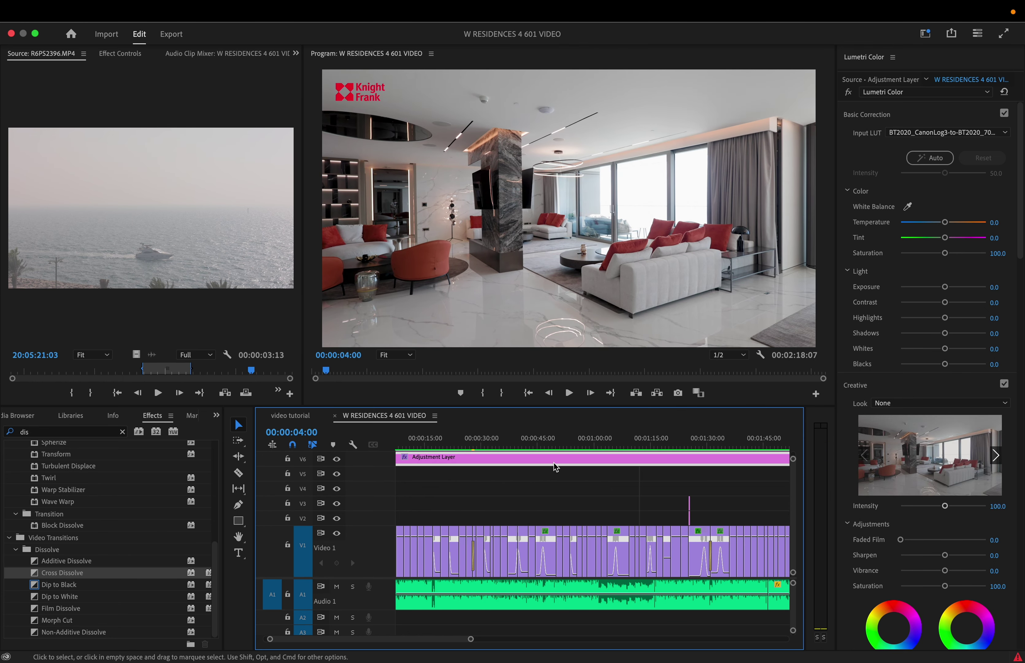
left_click(633, 436)
key("space")
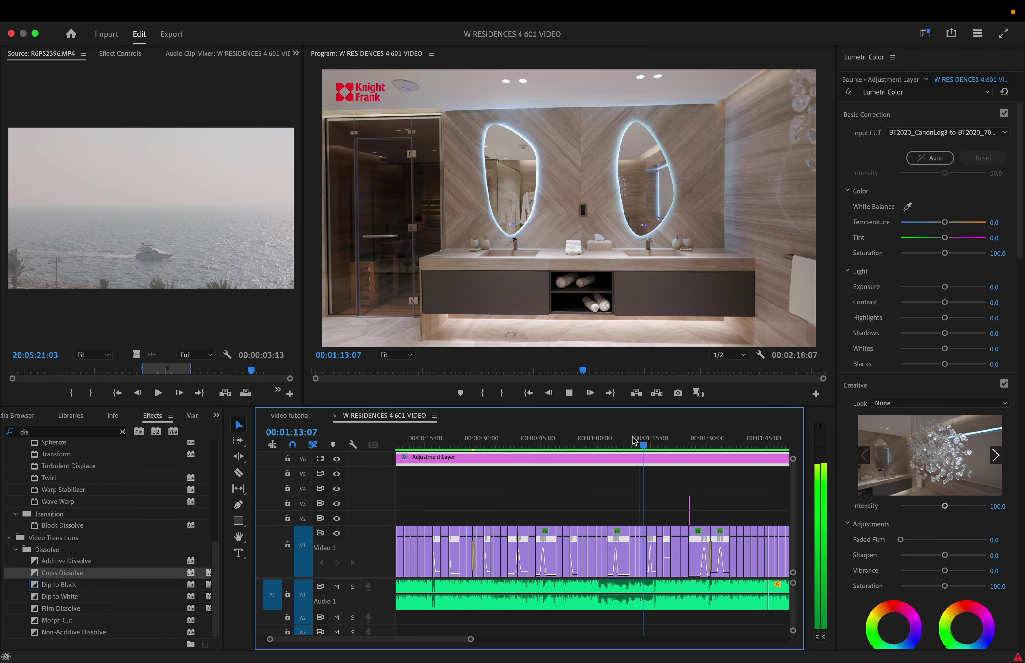
key("space")
scroll(641, 506, "up", 3)
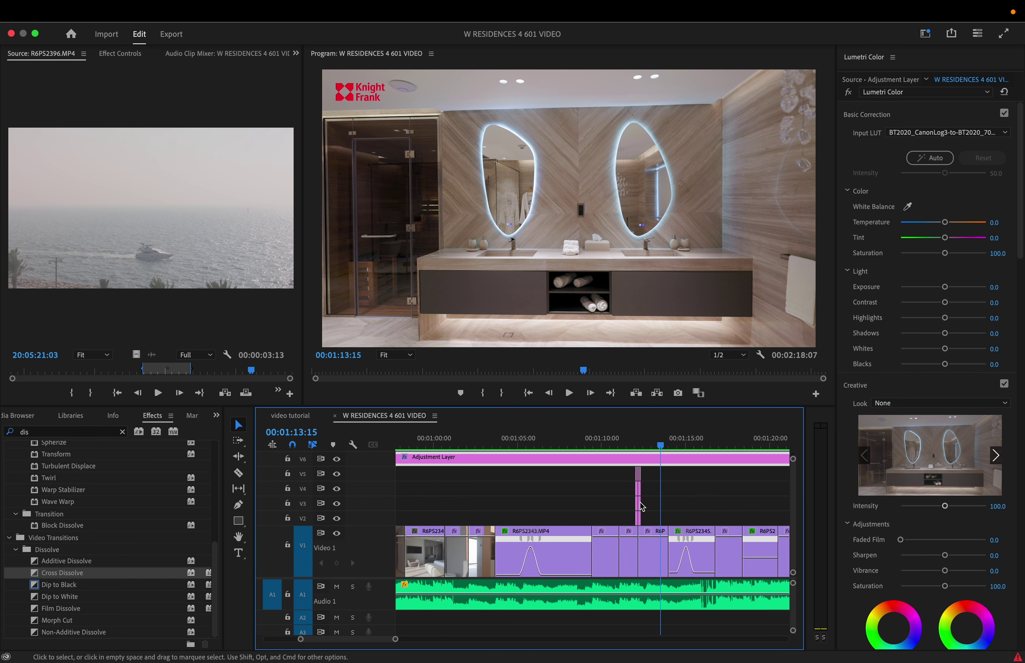
Step: Replay the bathroom mirror lighting change from about 00:01:11:08, muting the system sound, to examine the clips stacked on the upper video tracks
left_click(611, 437)
left_click_drag(610, 445, 626, 450)
left_click_drag(646, 451, 627, 453)
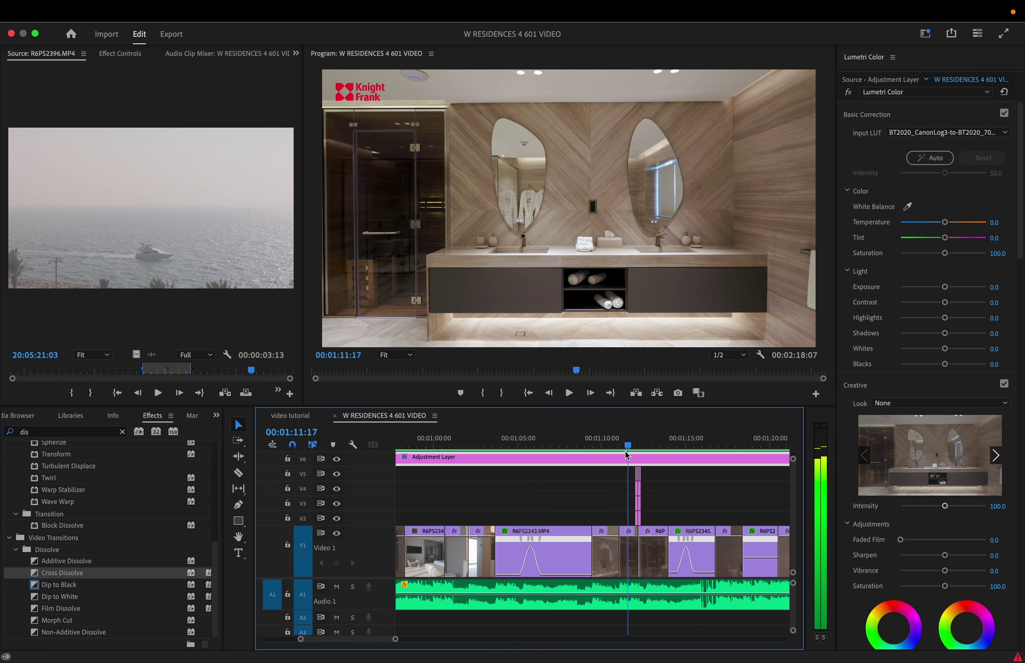
key("XF86AudioLowerVolume")
key("space")
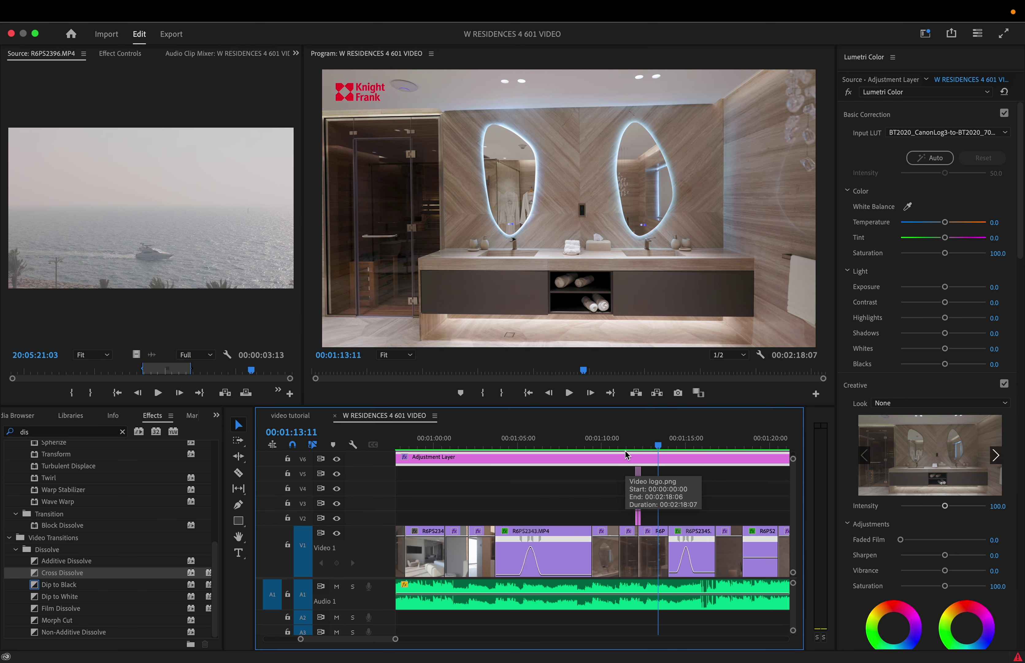
left_click_drag(628, 439, 624, 437)
key("XF86AudioMute")
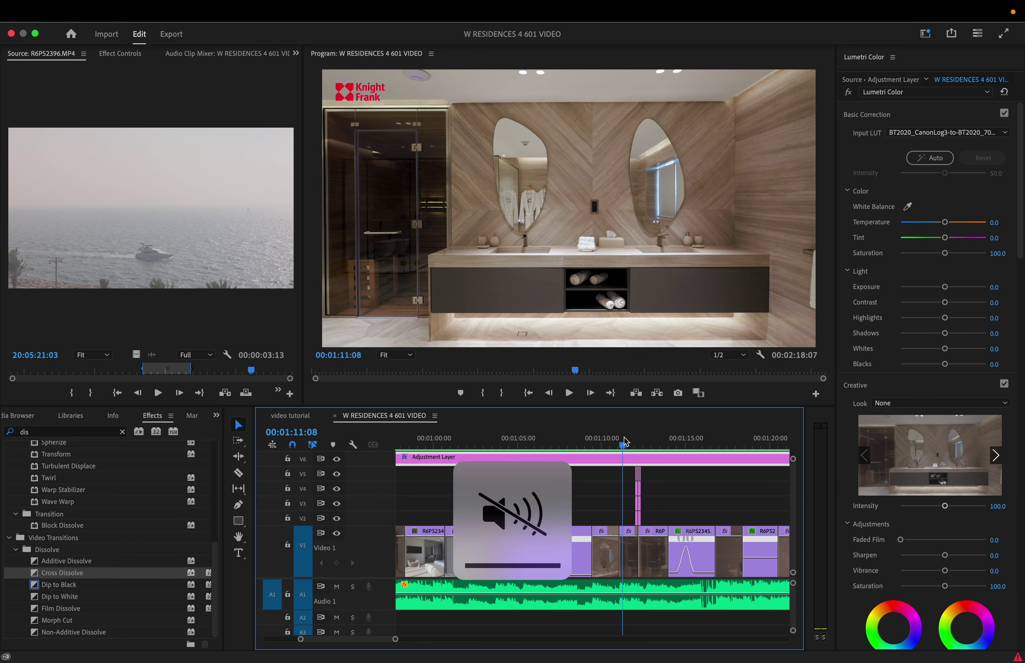
key("space")
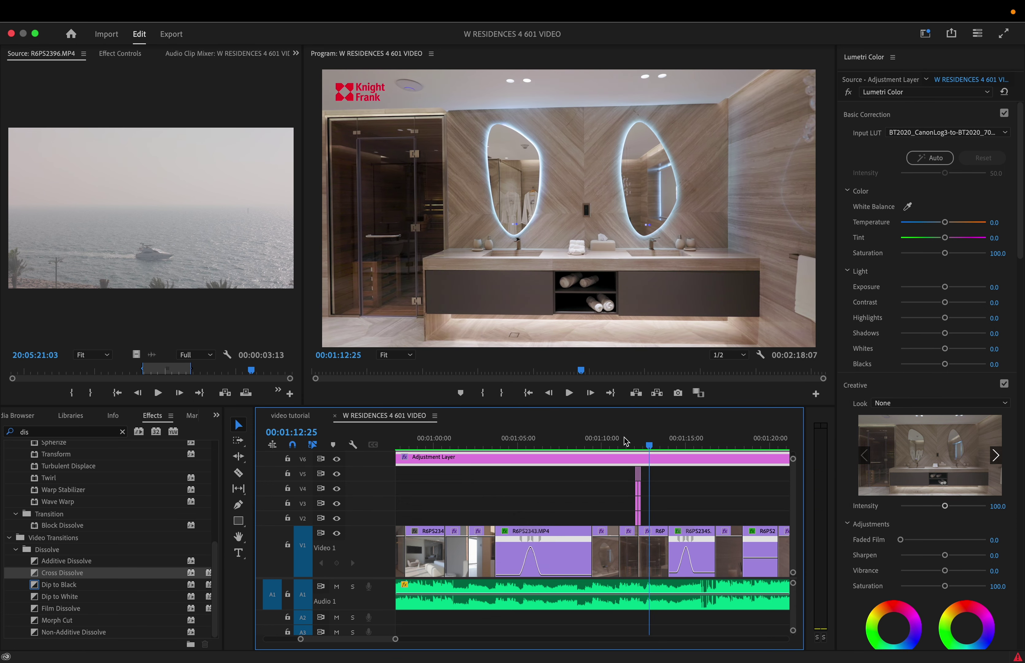
key("space")
Step: Review the sauna section around 00:01:24:22, and play the sequence from 00:01:22:19 to 00:01:32:02
scroll(646, 474, "down", 5)
left_click(690, 440)
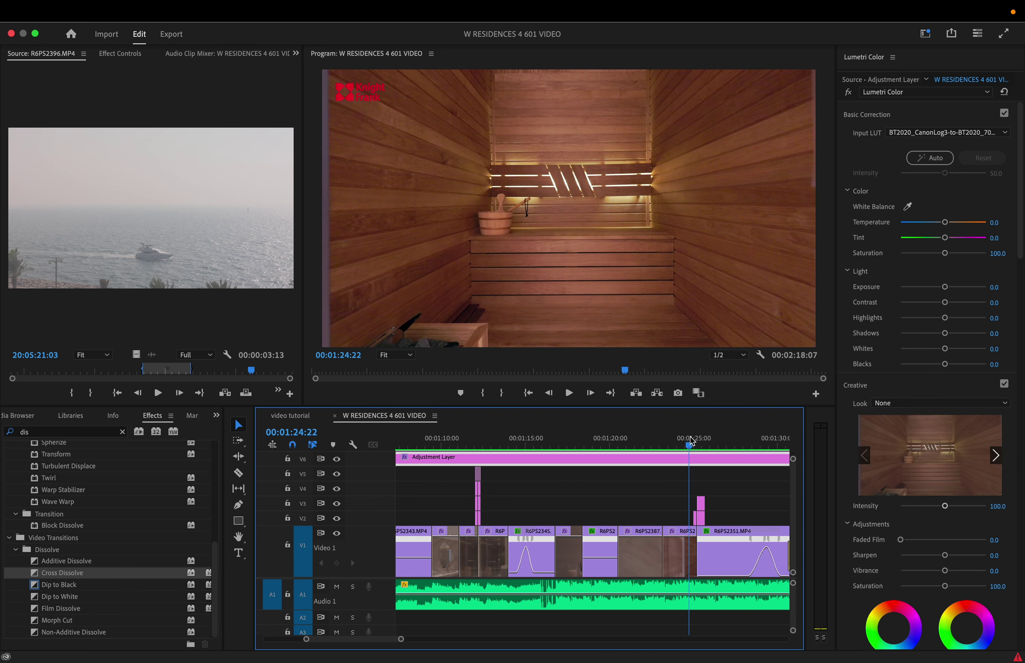
key("space")
key("space")
left_click(656, 440)
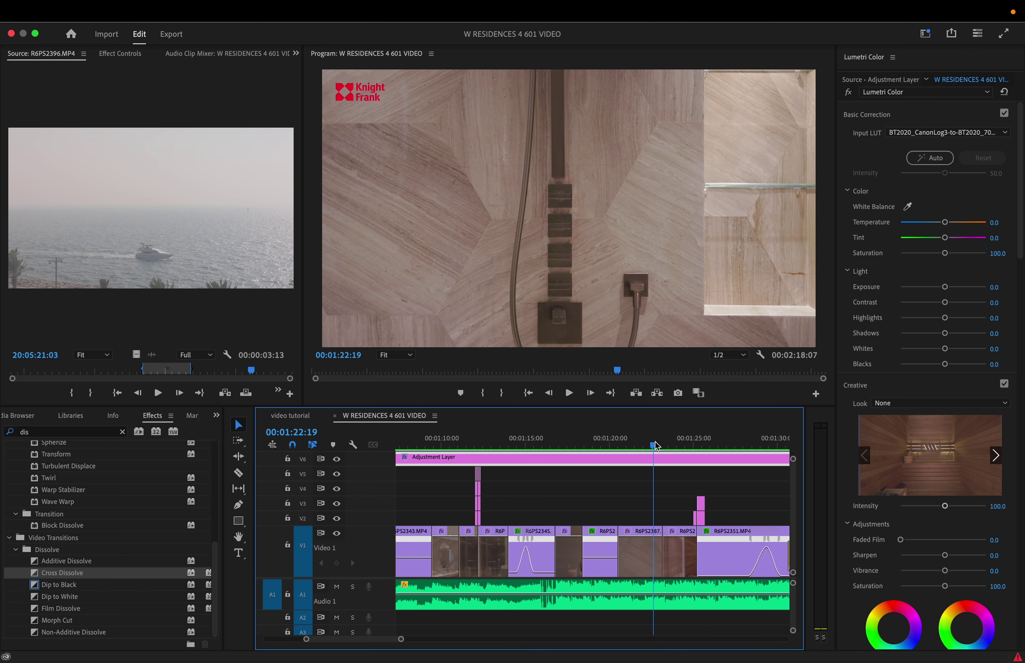
key("space")
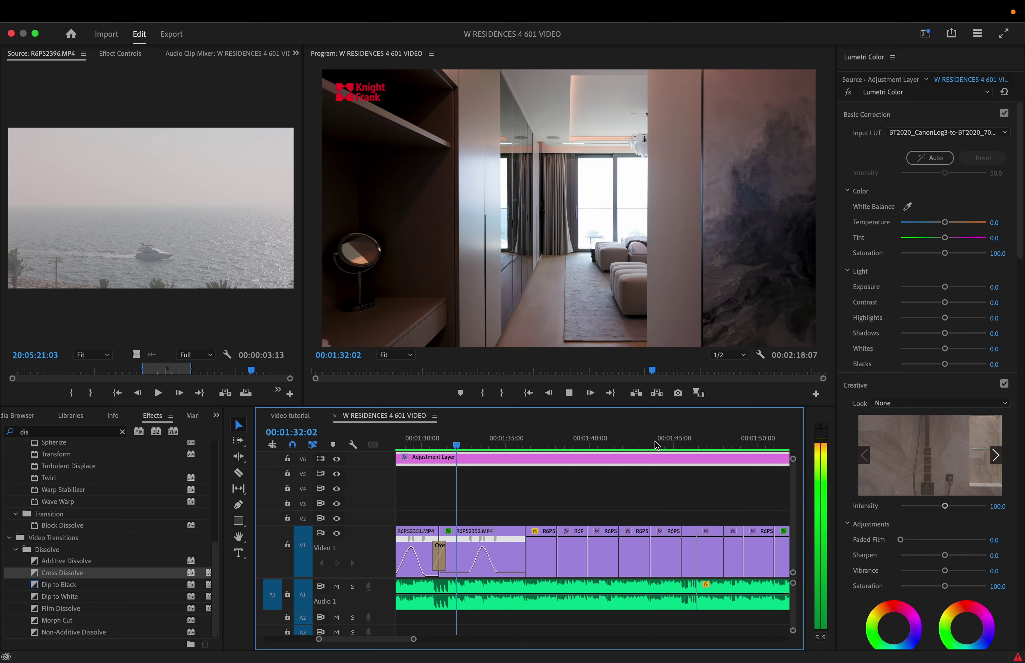
key("space")
Step: Play the closing R6PS2310.MP4 clip through its final transition to the sequence end at 00:02:18:07
key("minus")
key("minus")
scroll(597, 511, "down", 4)
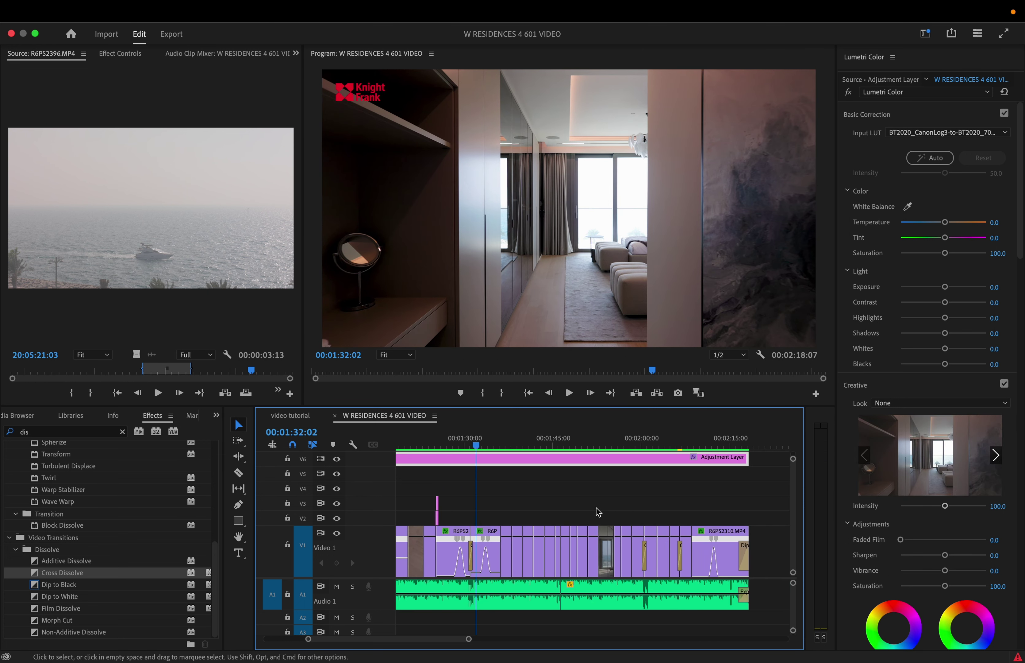
left_click(724, 445)
key("space")
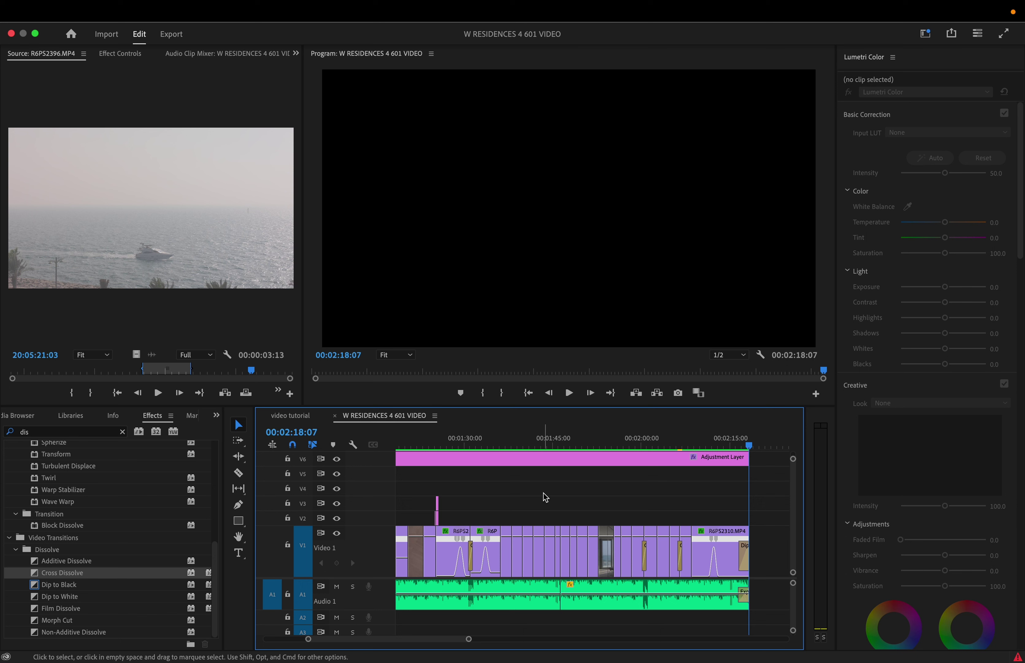
Step: Open the export settings for the W RESIDENCES 4 601 VIDEO sequence
scroll(546, 497, "down", 1)
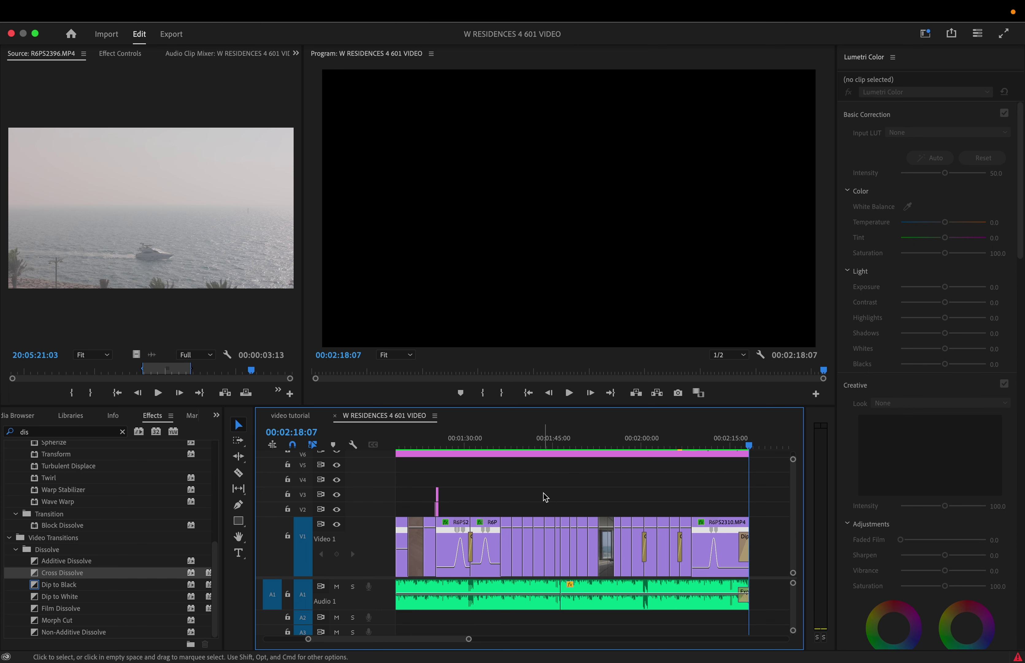
key("super+m")
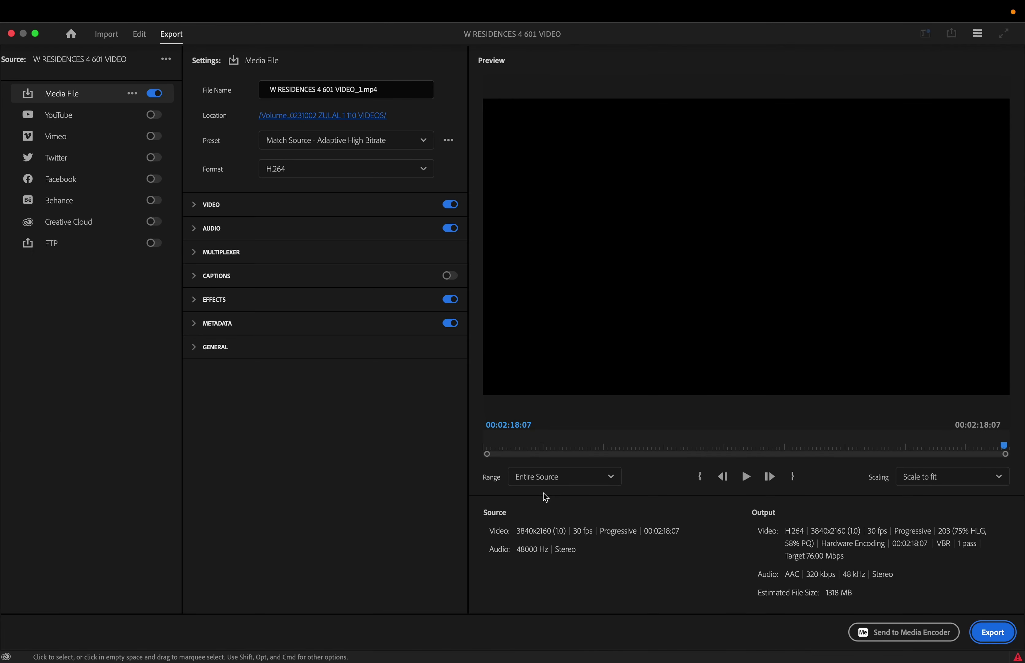